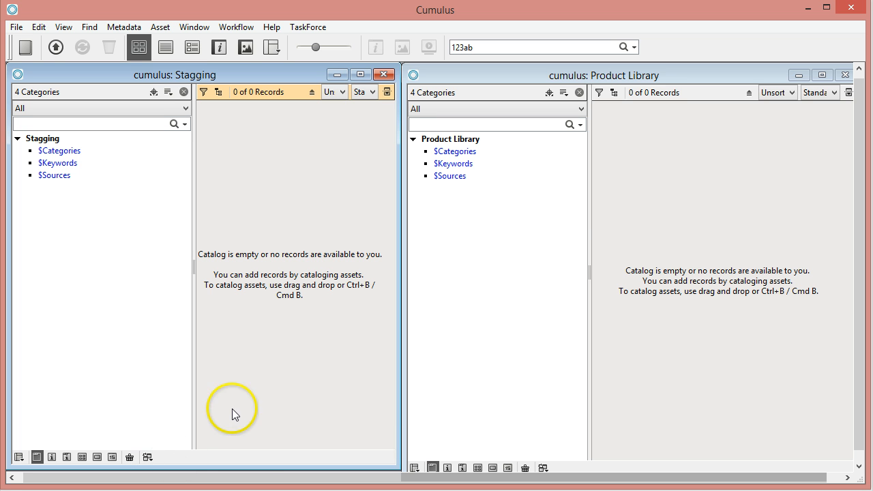
# - Add a new empty record to the Stagging catalog using the Standard asset handling set
pyautogui.click(720, 267)
pyautogui.click(313, 215)
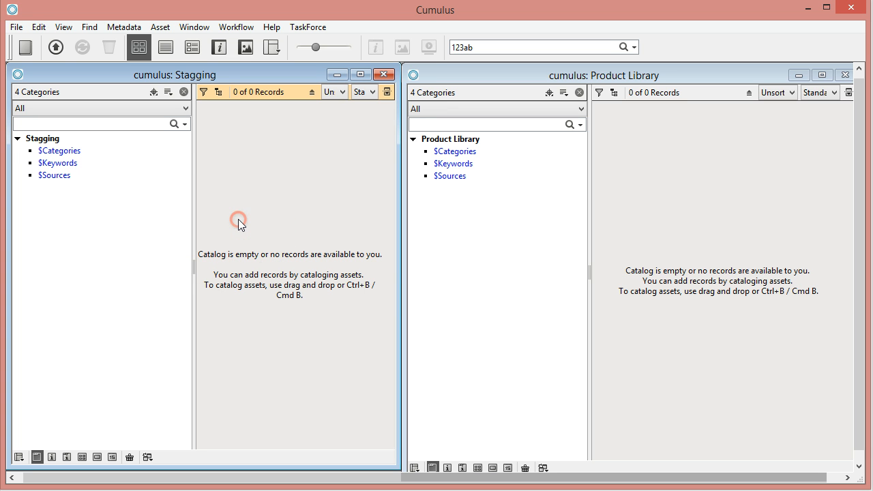
pyautogui.click(15, 27)
pyautogui.moveTo(67, 267)
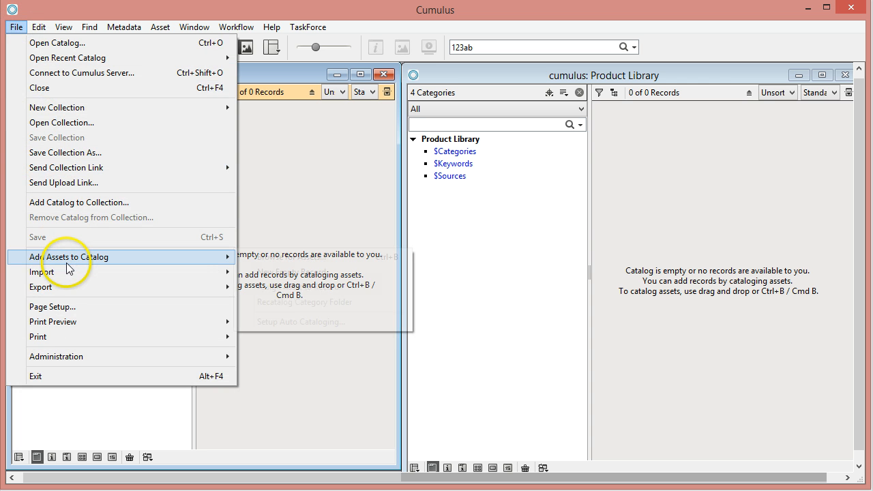
pyautogui.click(290, 272)
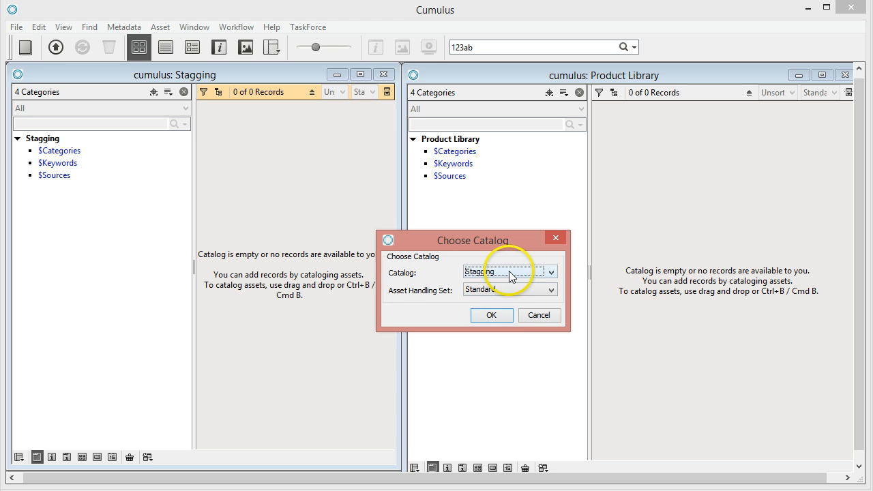
pyautogui.click(494, 316)
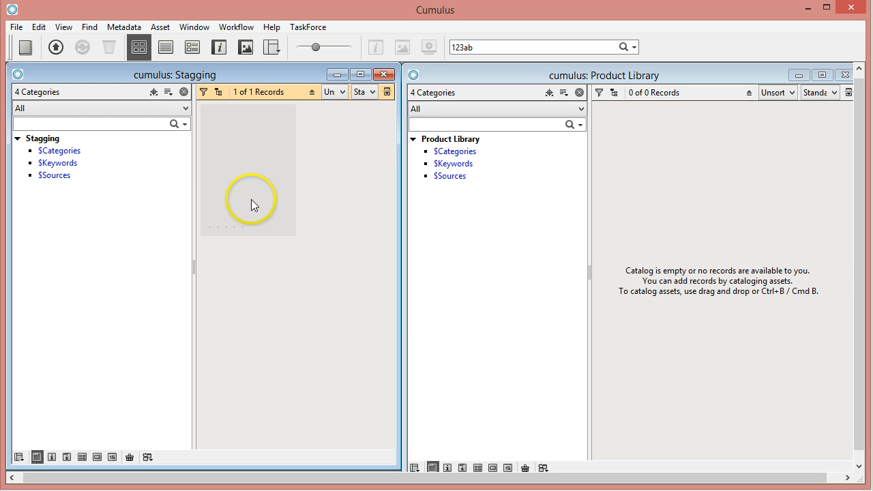
# - Open the information window of the new Stagging record, then reposition and resize it so all metadata fields fit on screen
pyautogui.click(239, 151)
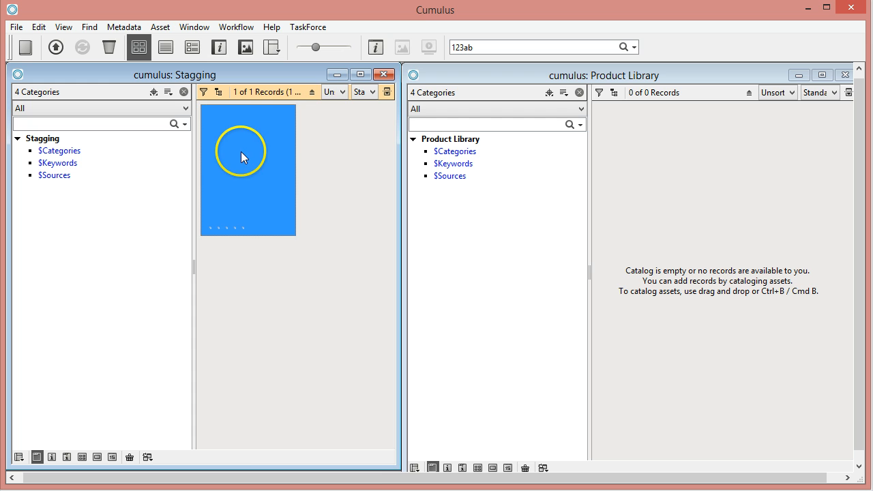
pyautogui.rightClick(242, 151)
pyautogui.click(292, 161)
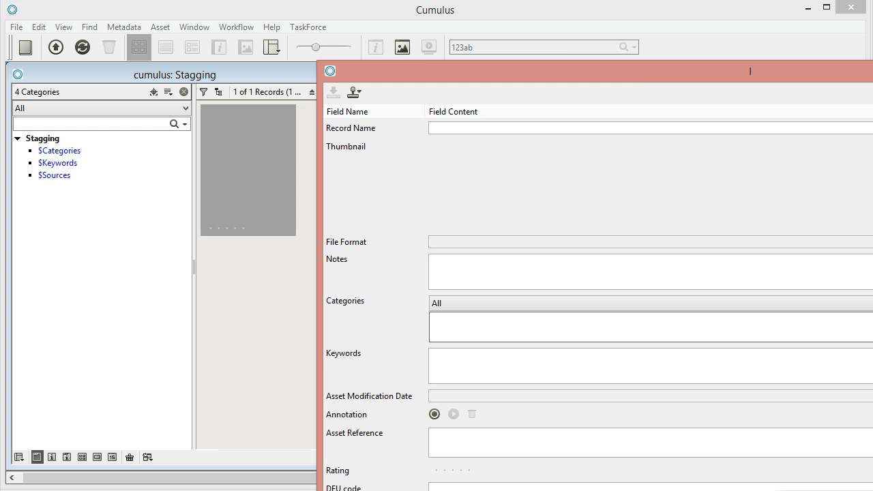
pyautogui.moveTo(409, 72); pyautogui.dragTo(94, 11)
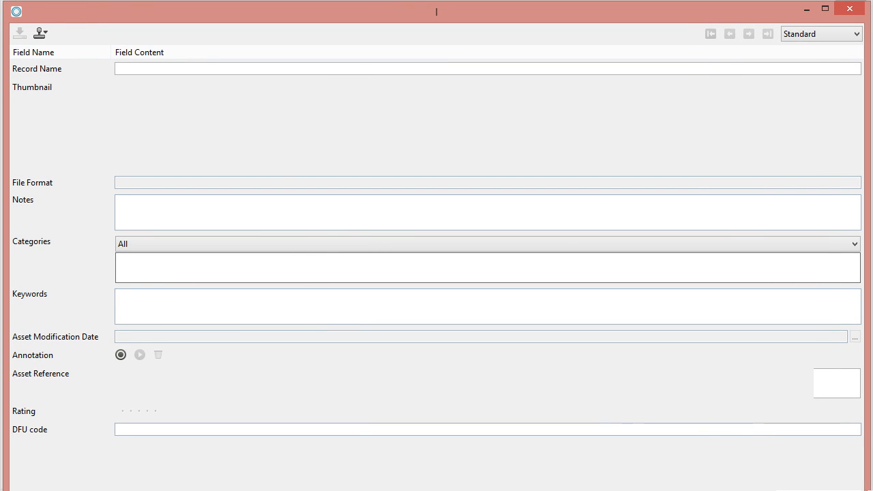
pyautogui.moveTo(868, 490); pyautogui.dragTo(865, 486)
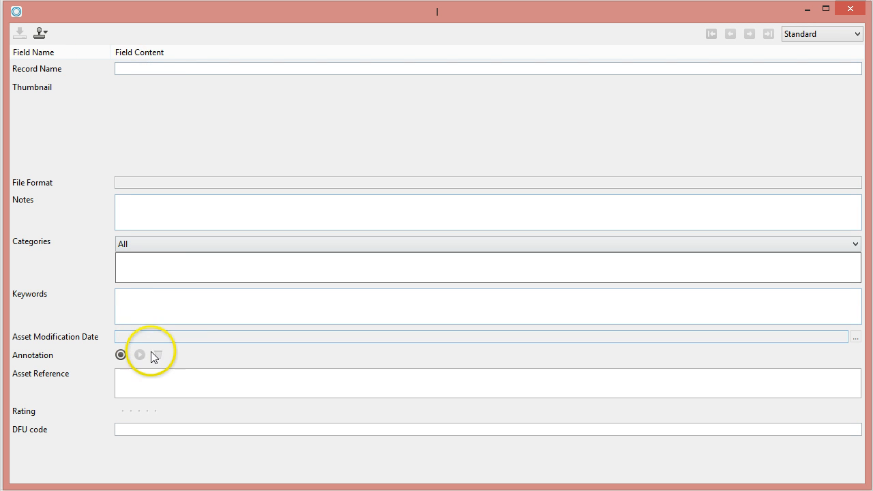
# - Enter test1 as the record's Notes and car1 as its DFU code, then save and close the record
pyautogui.click(144, 205)
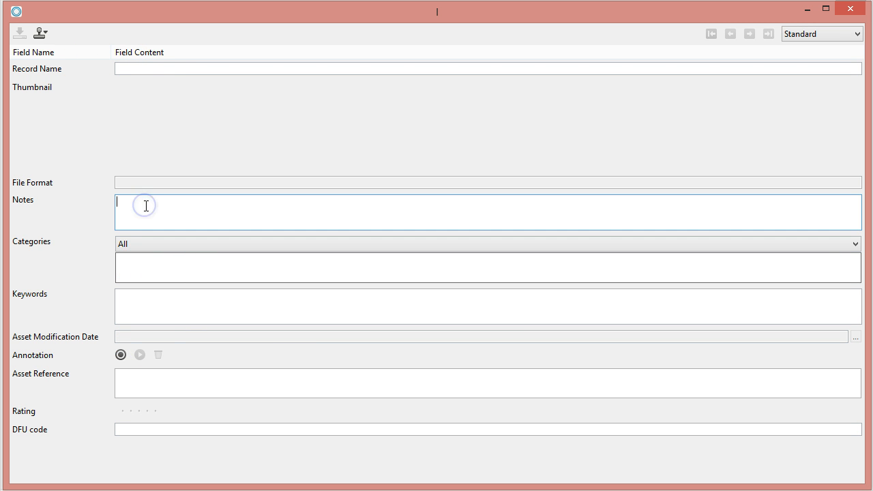
pyautogui.write('test1')
pyautogui.click(133, 429)
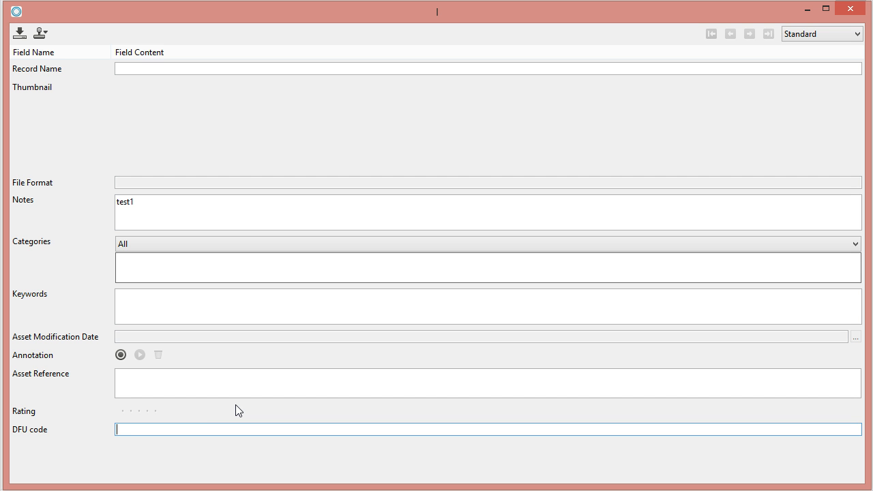
pyautogui.write('car1')
pyautogui.click(20, 35)
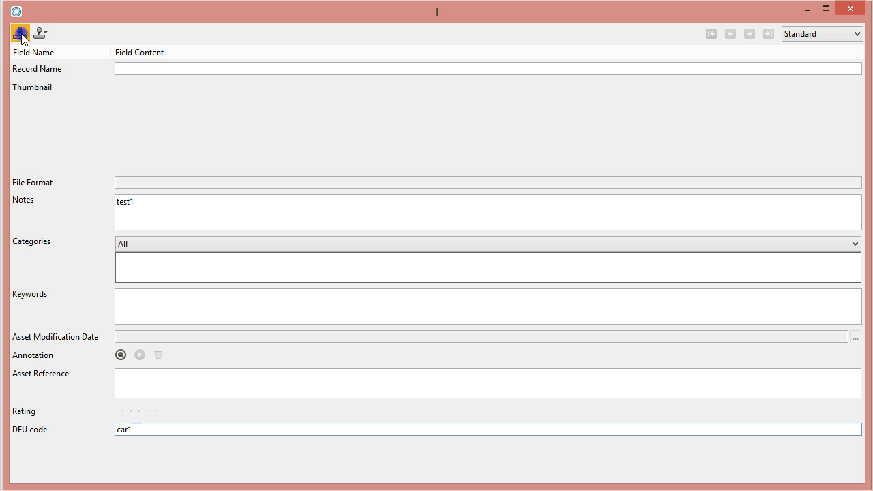
pyautogui.click(855, 8)
# - Add a second empty record to the Stagging catalog with the Standard asset handling set
pyautogui.click(289, 255)
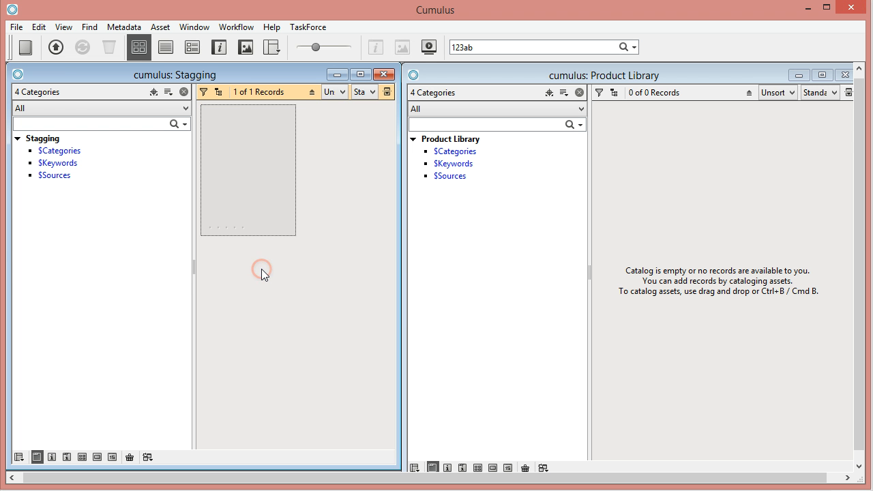
pyautogui.click(39, 75)
pyautogui.click(16, 27)
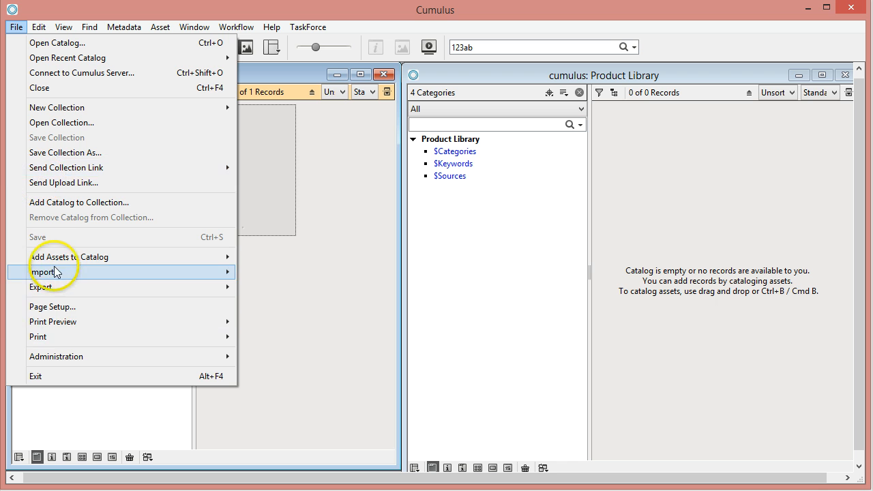
pyautogui.moveTo(58, 259)
pyautogui.click(300, 275)
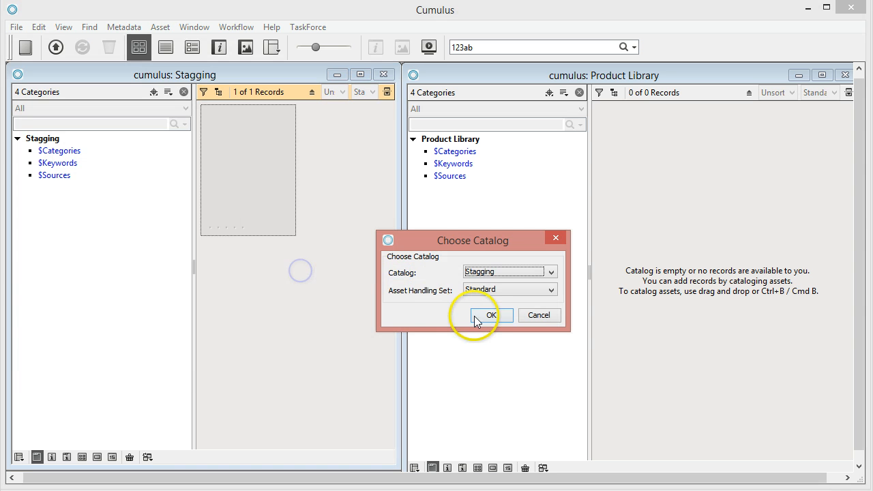
pyautogui.click(488, 315)
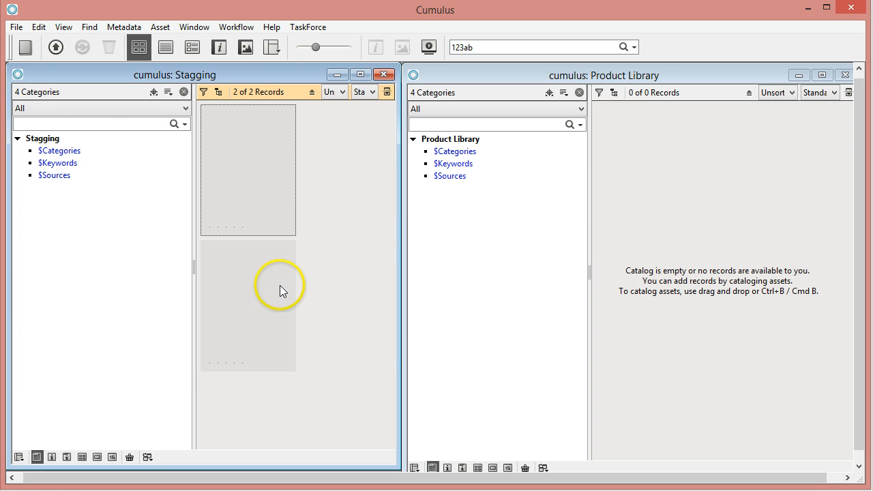
# - Fill in the second Stagging record with Notes test2 and DFU code car2, then save and close it
pyautogui.doubleClick(253, 211)
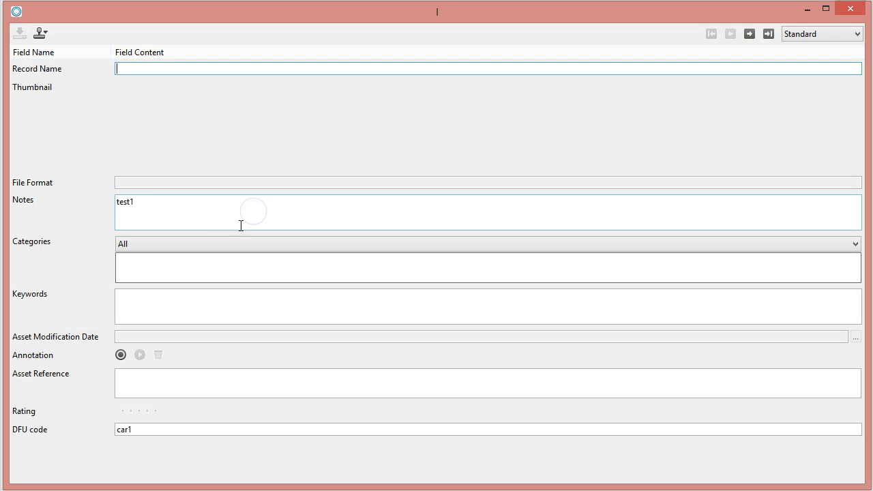
pyautogui.click(748, 34)
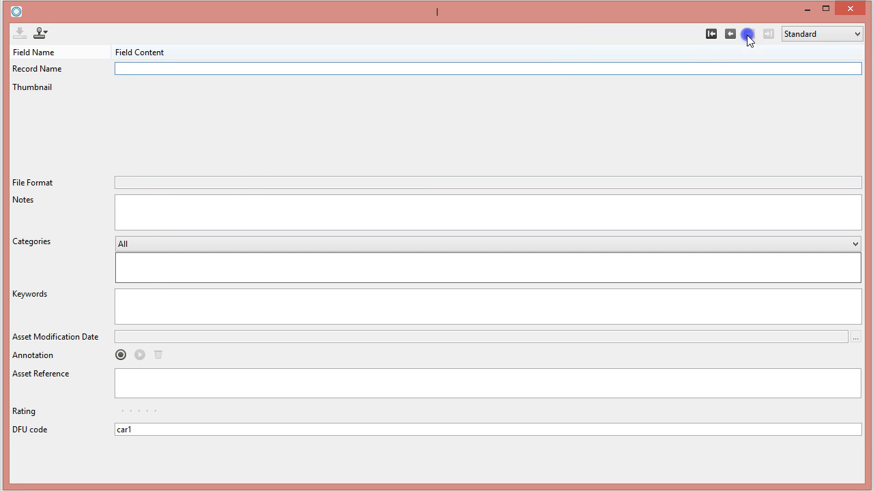
pyautogui.click(140, 211)
pyautogui.write('te')
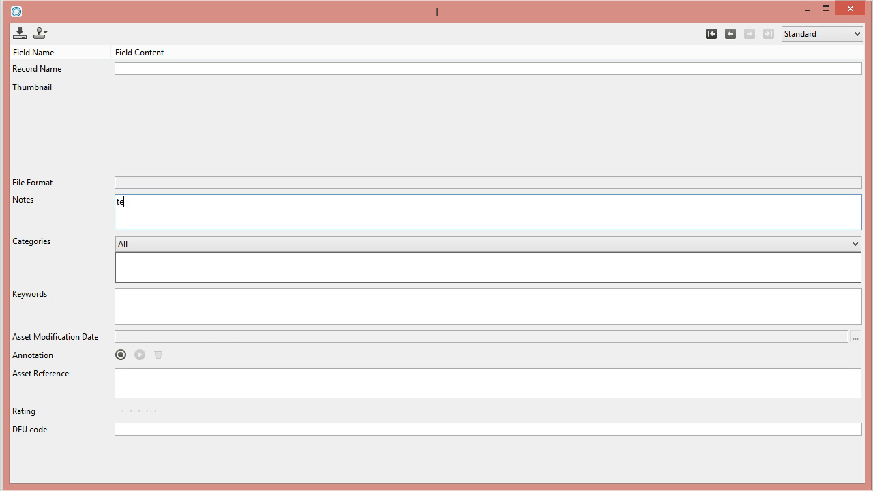
pyautogui.write('st2')
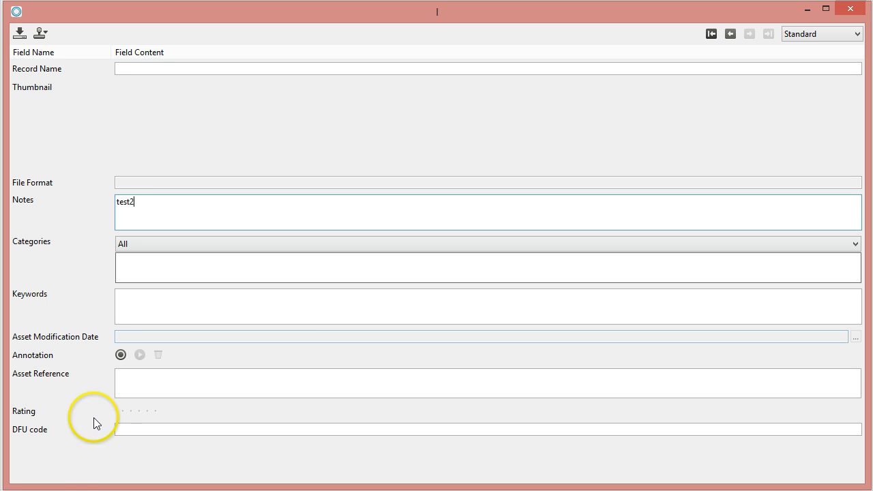
pyautogui.click(137, 431)
pyautogui.write('car2')
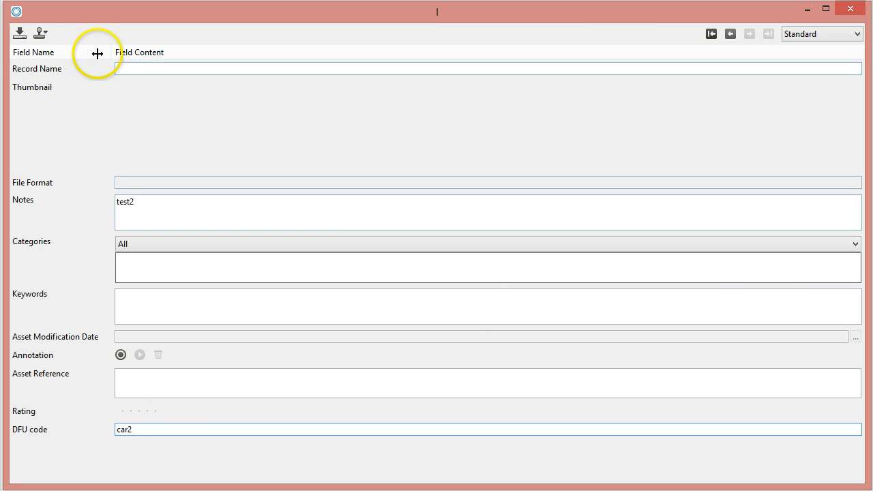
pyautogui.click(19, 32)
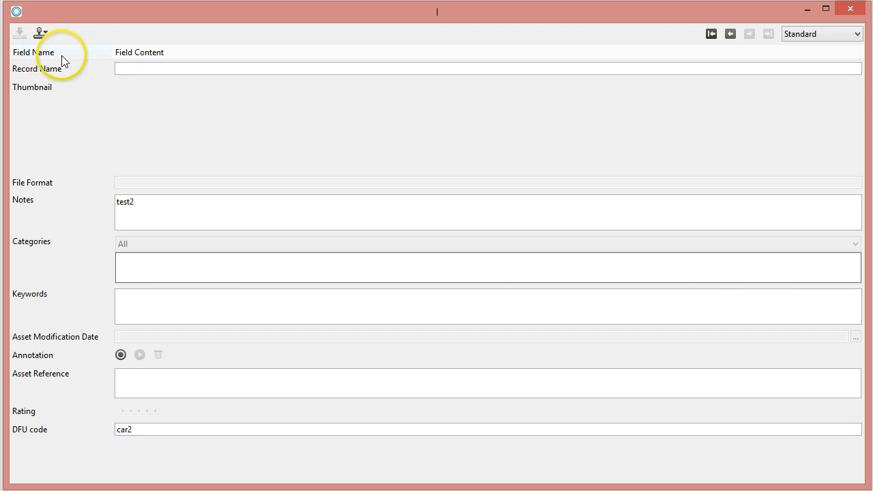
pyautogui.click(852, 9)
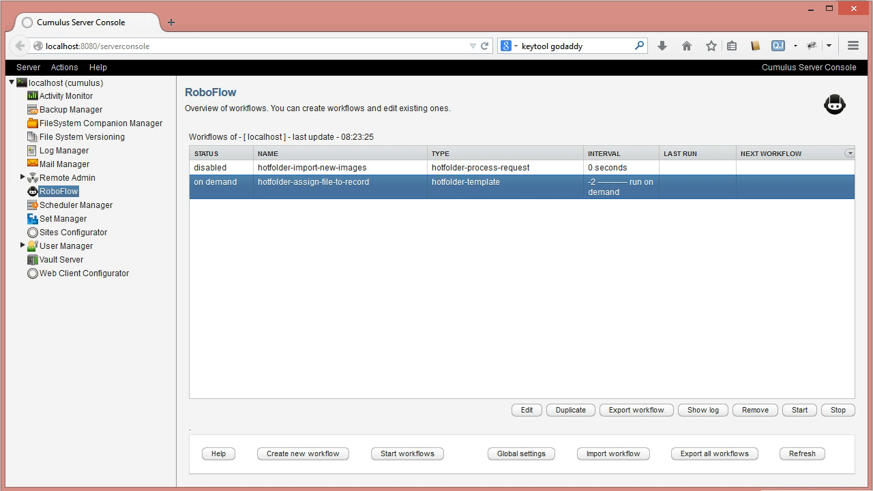
# - In the Cumulus Server Console, review the general settings and parameters of the hotfolder-import-new-images workflow, then close them
pyautogui.click(301, 171)
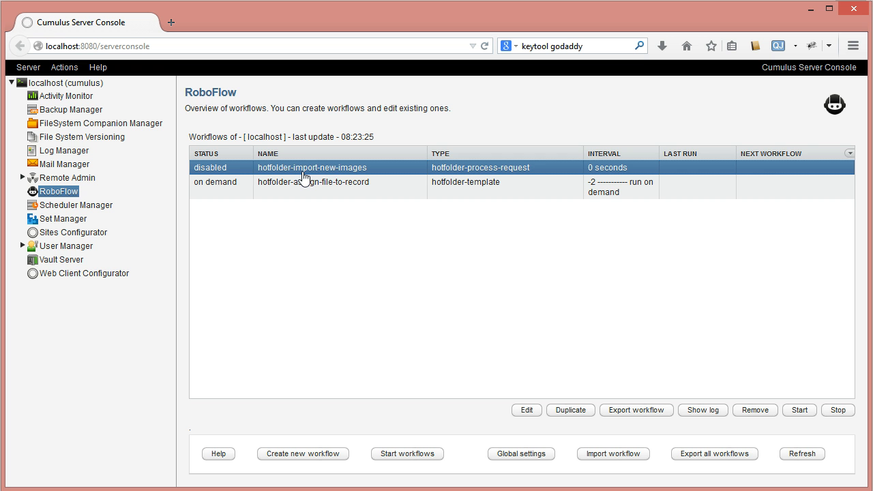
pyautogui.click(514, 412)
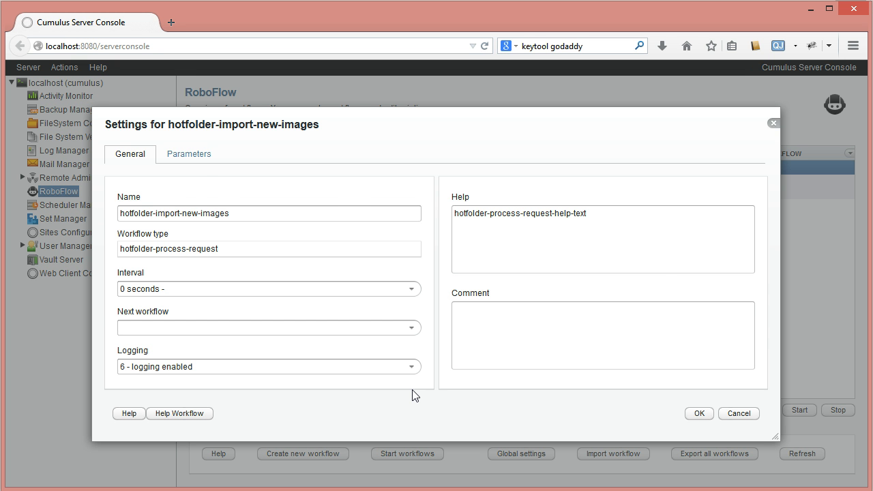
pyautogui.click(189, 153)
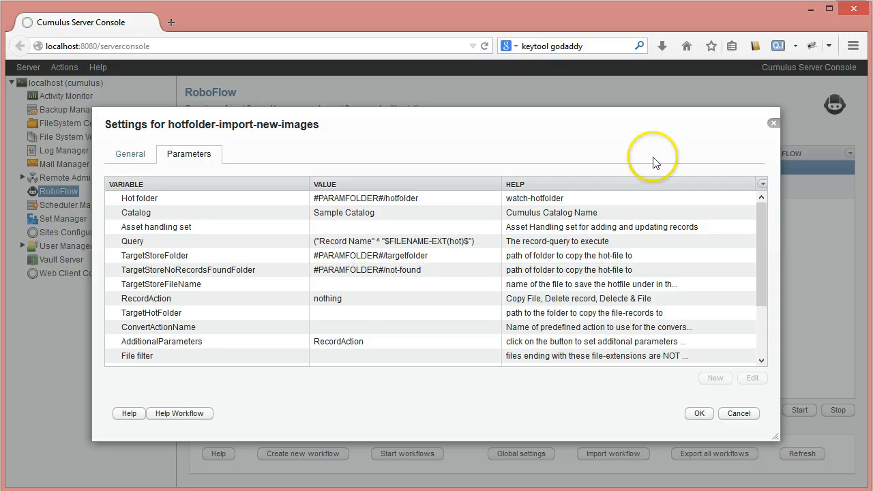
pyautogui.click(774, 124)
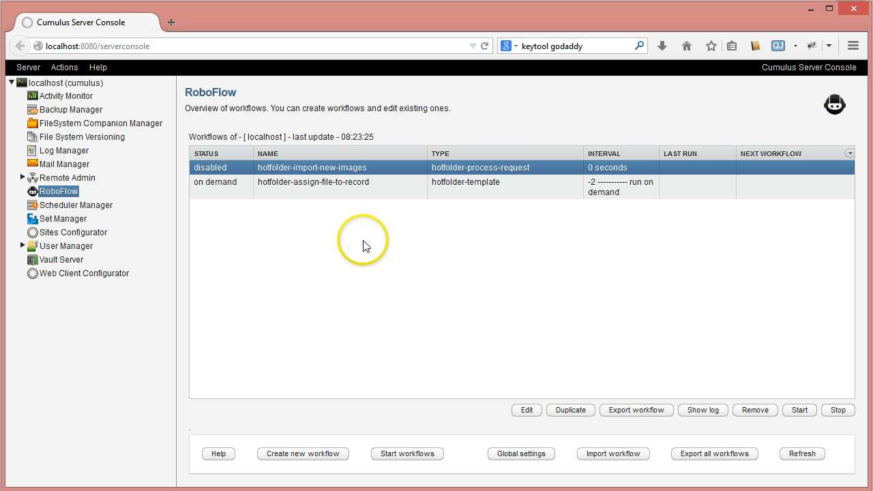
# - Open the hotfolder-assign-file-to-record workflow's settings and review its action script and parameters, including the Hot folder path
pyautogui.click(338, 189)
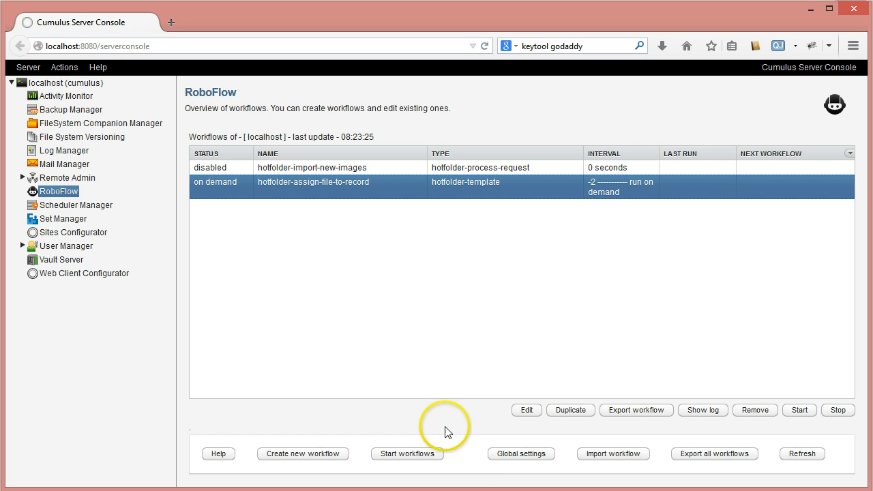
pyautogui.click(525, 409)
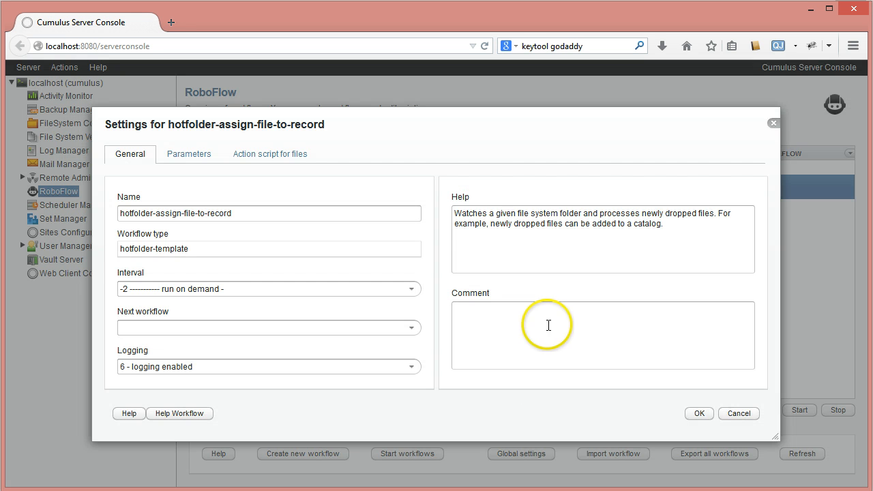
pyautogui.moveTo(461, 129); pyautogui.dragTo(466, 119)
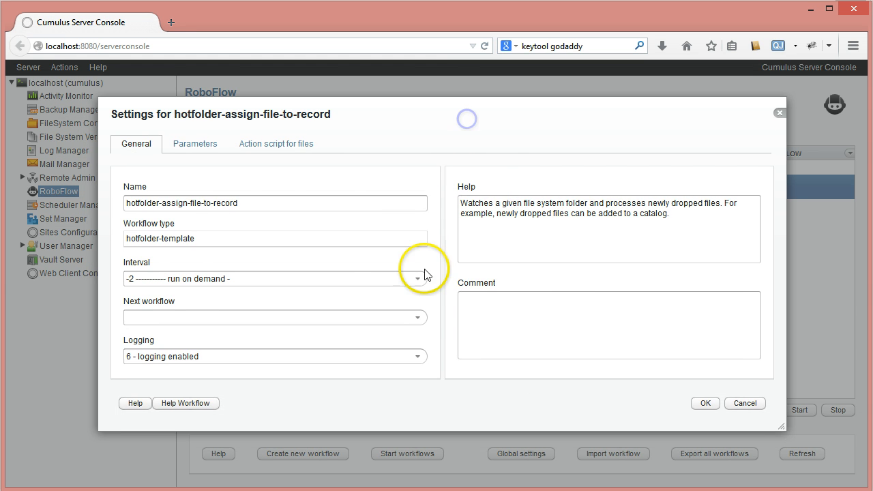
pyautogui.click(178, 149)
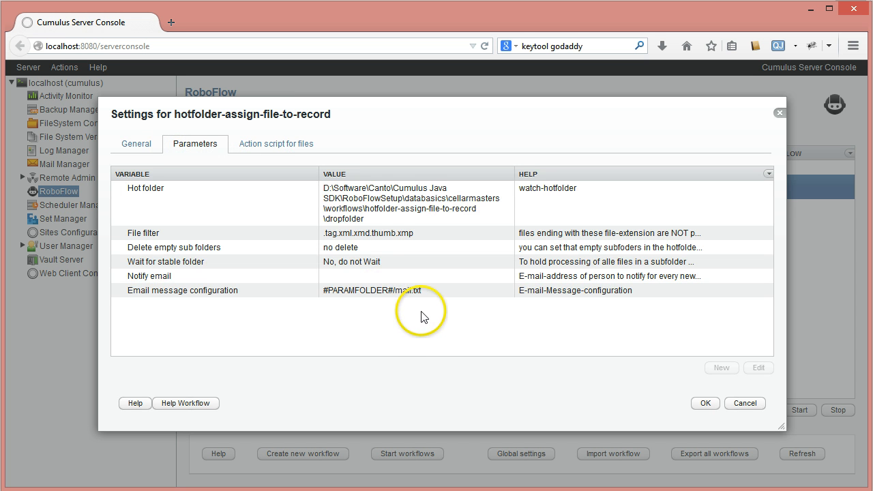
pyautogui.click(310, 150)
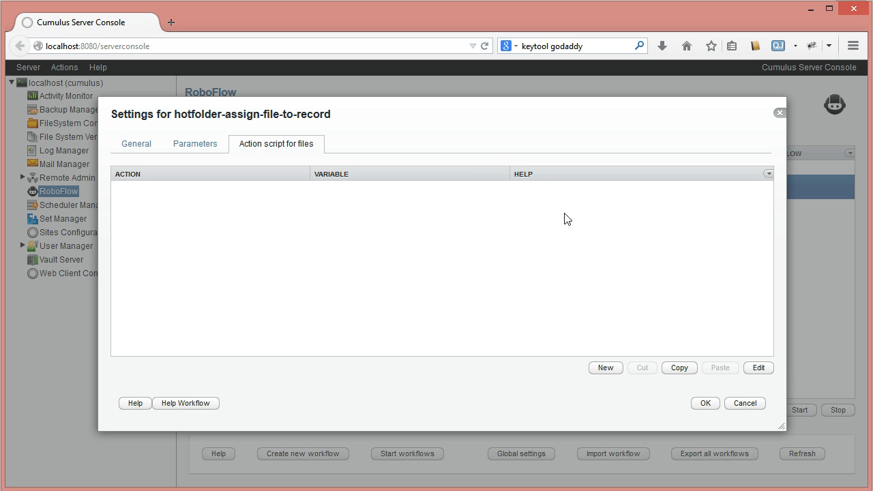
pyautogui.click(188, 145)
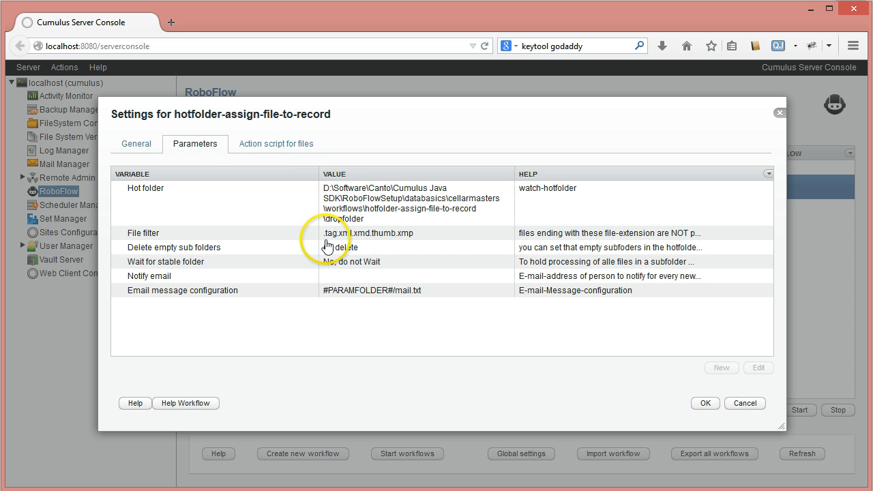
pyautogui.click(339, 205)
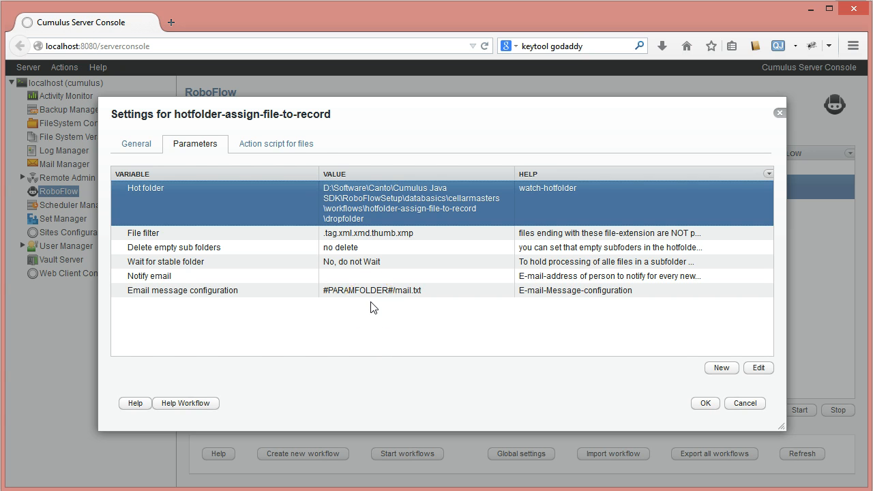
# - Add an open-catalog action from the cumulus-catalog category to the workflow's action script for files
pyautogui.click(304, 150)
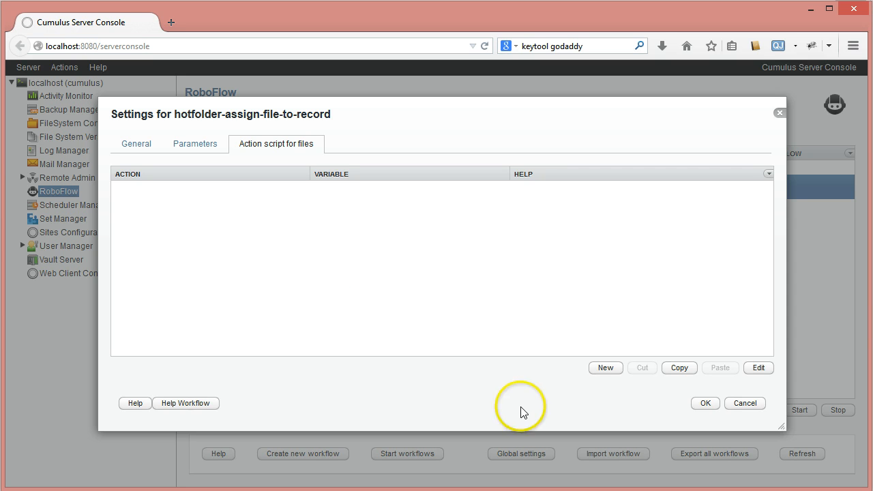
pyautogui.click(605, 371)
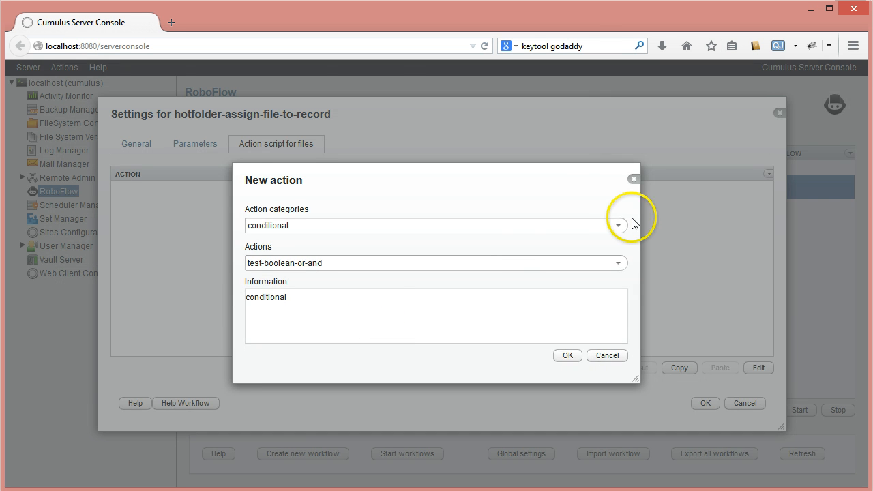
pyautogui.click(617, 226)
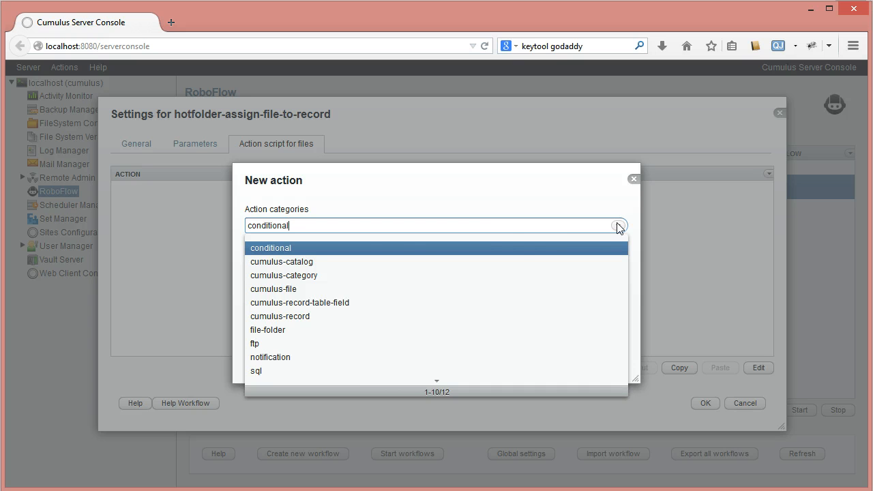
pyautogui.click(305, 261)
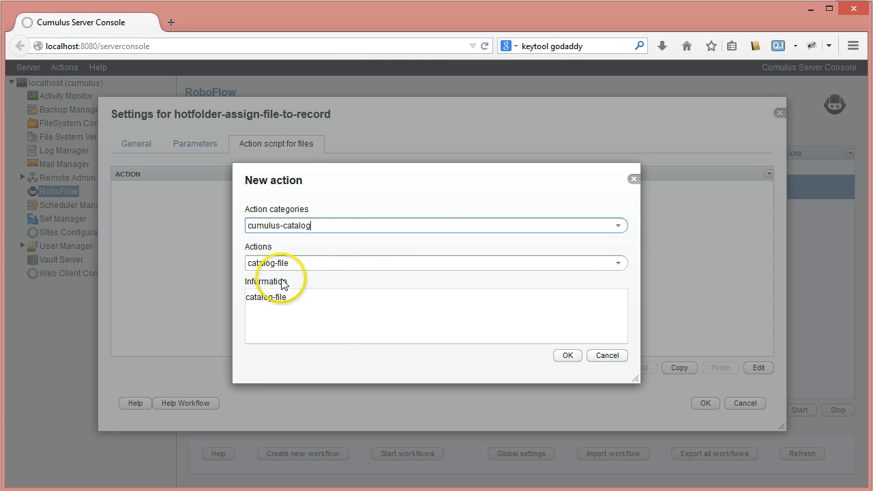
pyautogui.click(618, 263)
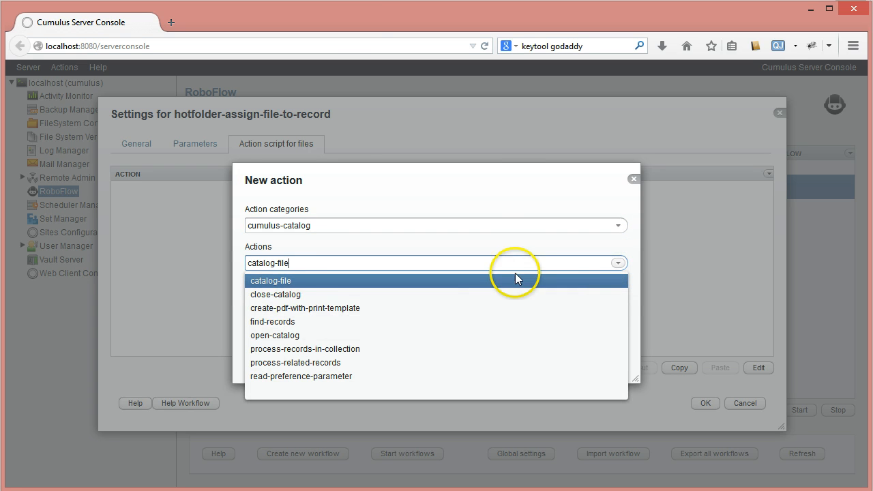
pyautogui.click(283, 335)
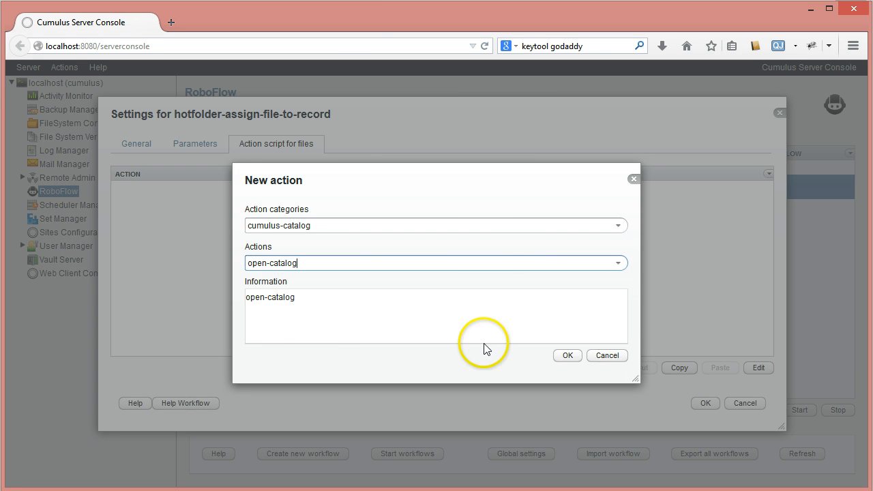
pyautogui.click(567, 355)
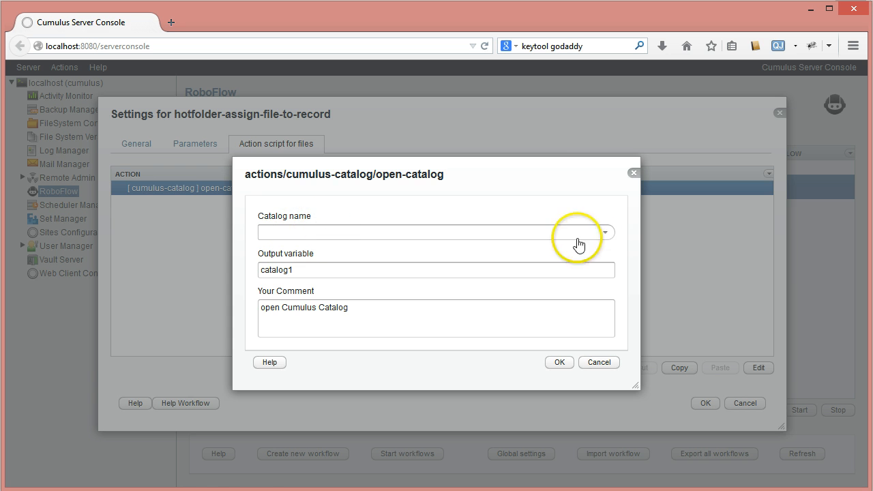
# - Configure the open-catalog action with catalog name Stagging and output variable mystaggingcatalog, and save it
pyautogui.click(605, 233)
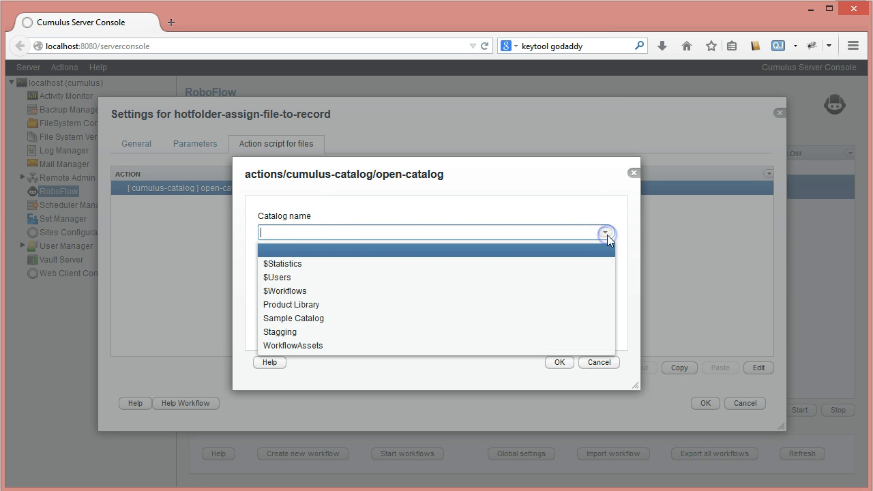
pyautogui.click(295, 332)
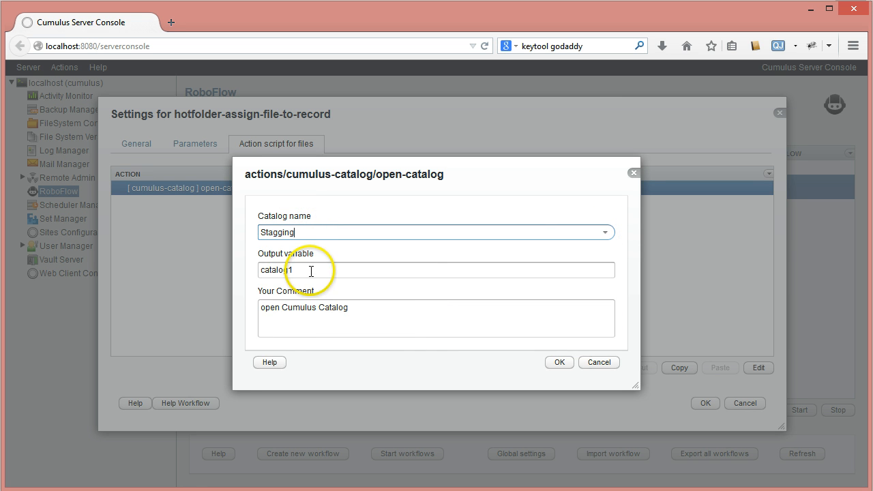
pyautogui.moveTo(311, 272); pyautogui.dragTo(240, 271)
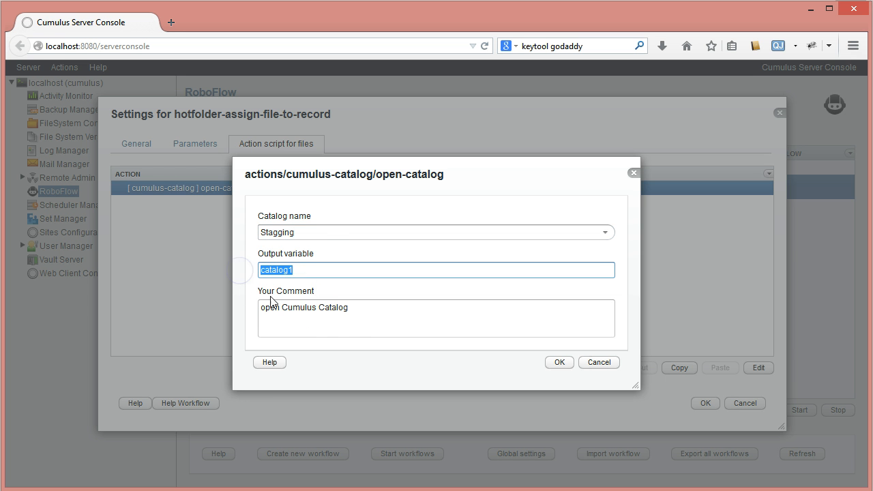
pyautogui.click(389, 318)
pyautogui.write('mystagging')
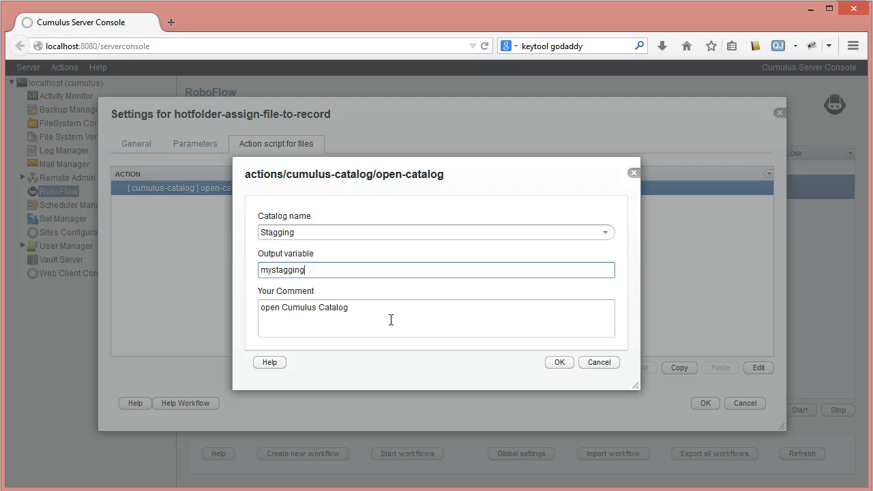
pyautogui.write('catalog')
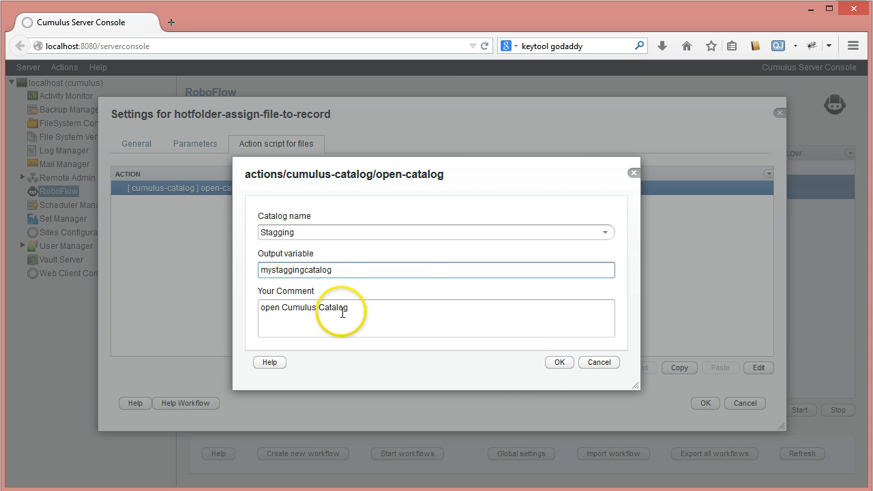
pyautogui.click(559, 364)
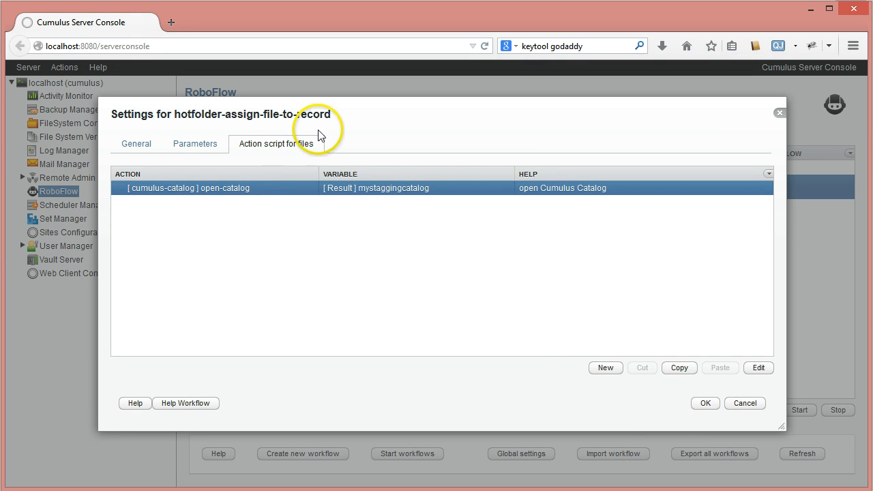
# - Add a find-records action from the cumulus-catalog category after the open-catalog action
pyautogui.click(616, 372)
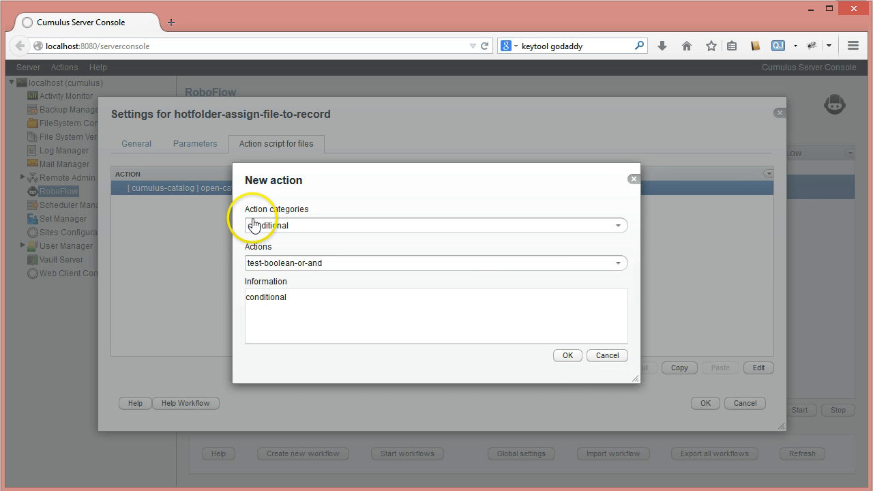
pyautogui.click(616, 227)
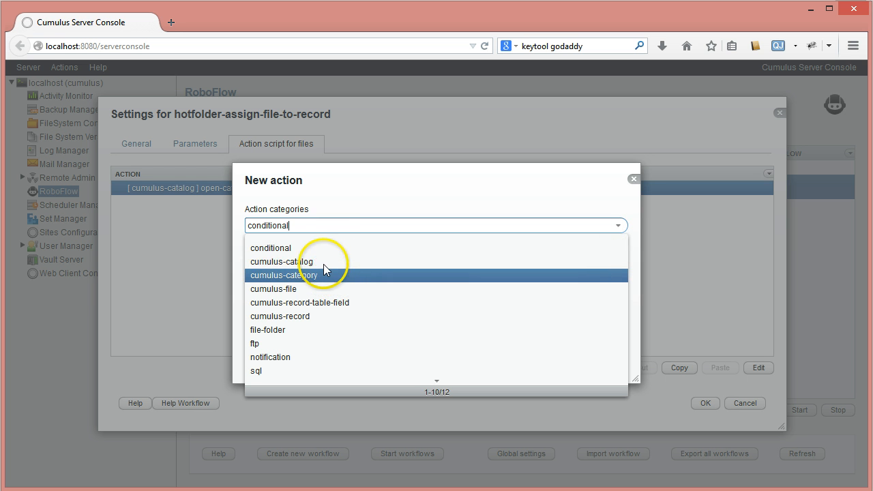
pyautogui.click(308, 266)
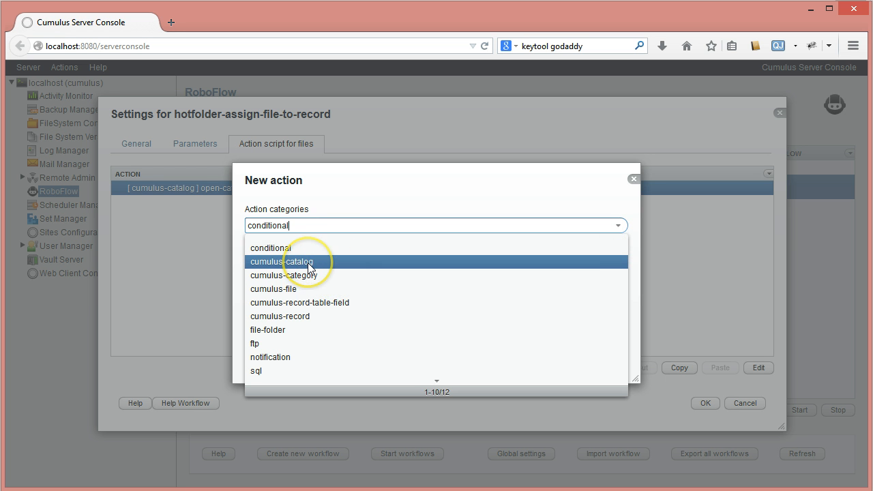
pyautogui.click(308, 263)
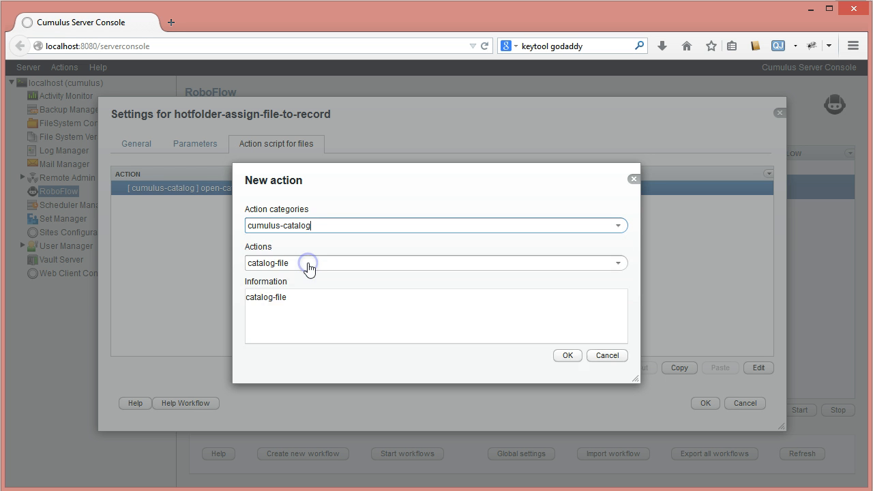
pyautogui.click(617, 267)
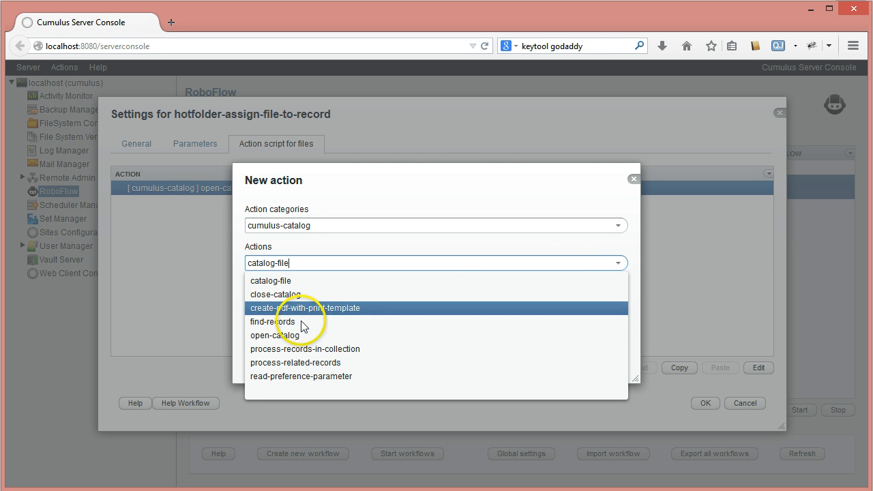
pyautogui.click(298, 322)
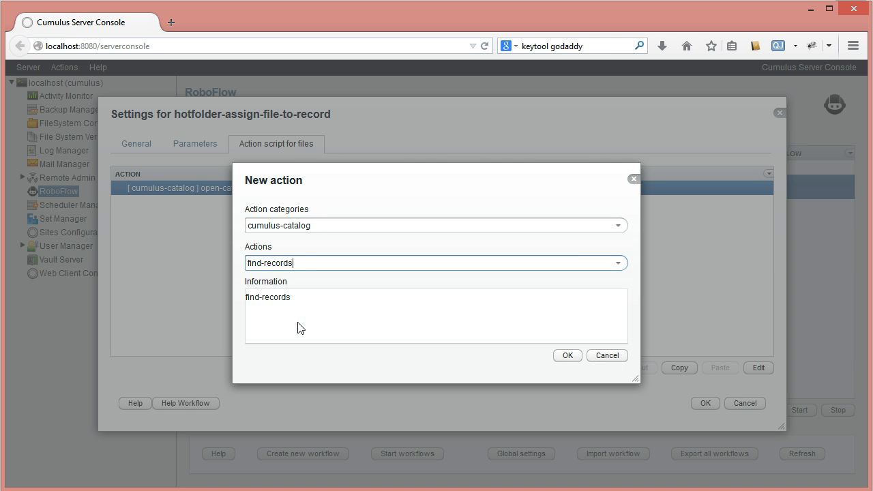
pyautogui.click(563, 357)
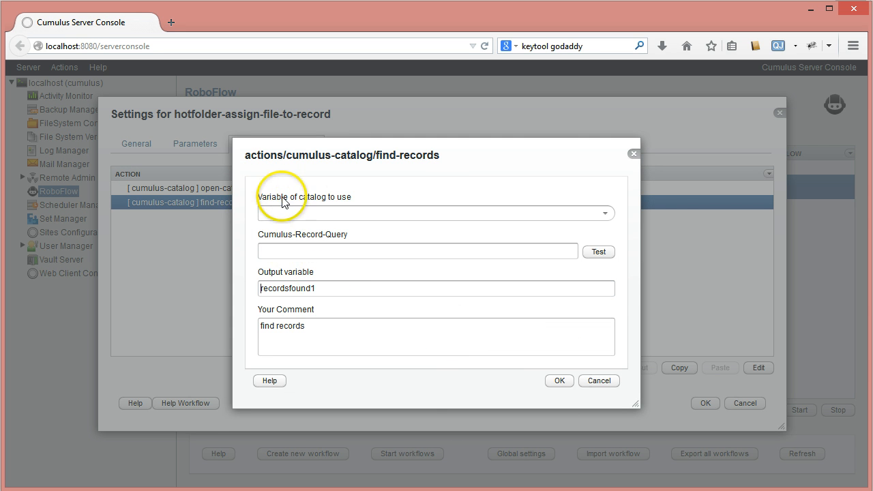
# - Configure find-records to use catalog variable mystaggingcatalog and the record query ("DFU code" == "#FILENAME-EXT(hot)#"), and save the action
pyautogui.click(605, 215)
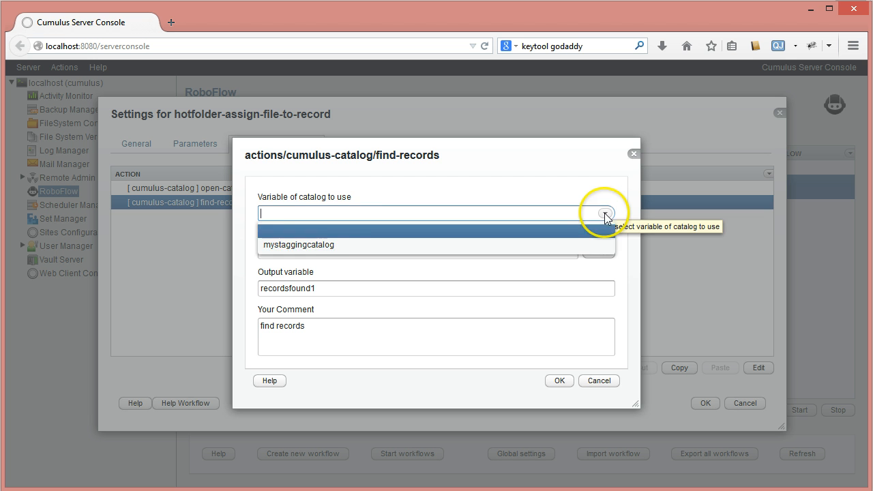
pyautogui.click(306, 244)
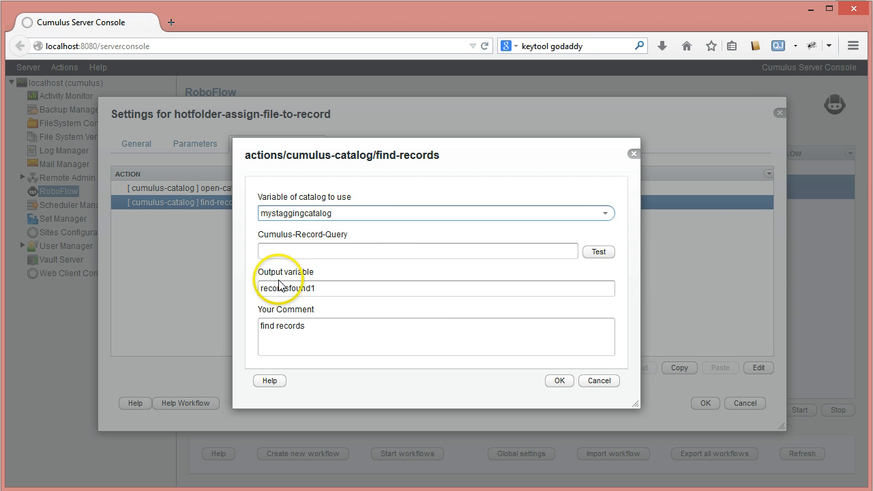
pyautogui.click(269, 251)
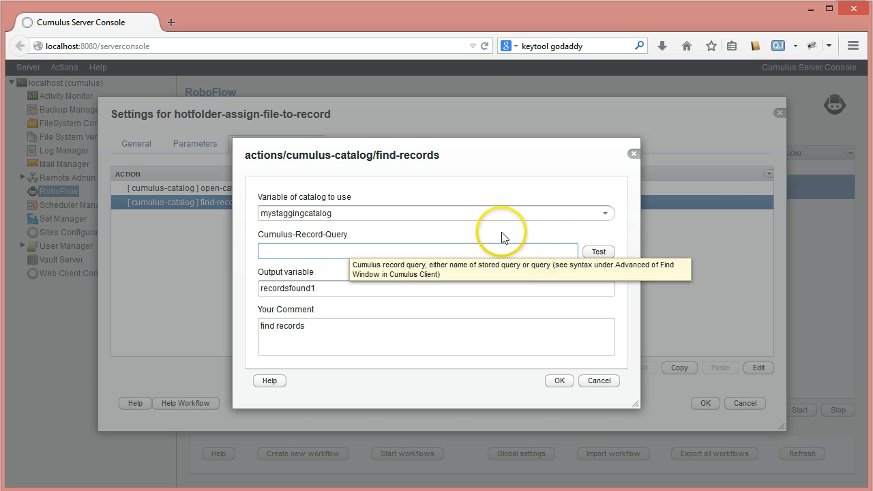
pyautogui.write('(')
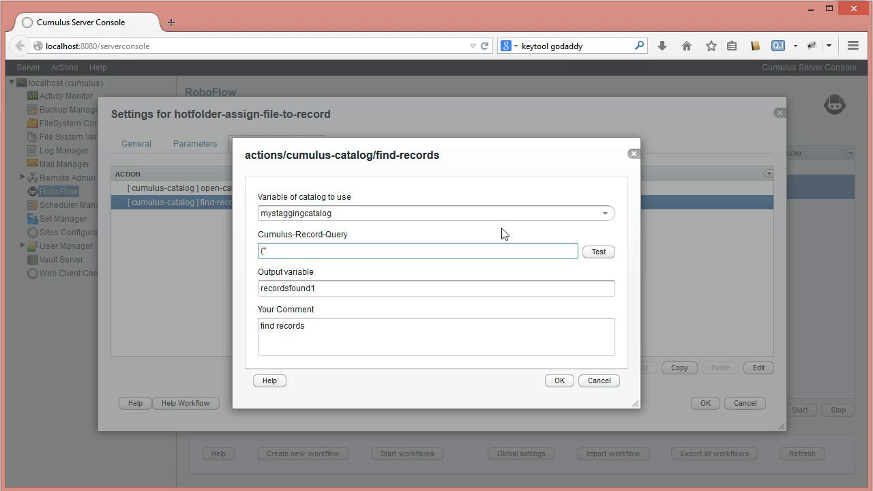
pyautogui.write('DFU')
pyautogui.write(' code')
pyautogui.write('=')
pyautogui.write('=')
pyautogui.write(' ""')
pyautogui.write(')')
pyautogui.write('#')
pyautogui.write('#')
pyautogui.write('FILE')
pyautogui.write('NAME')
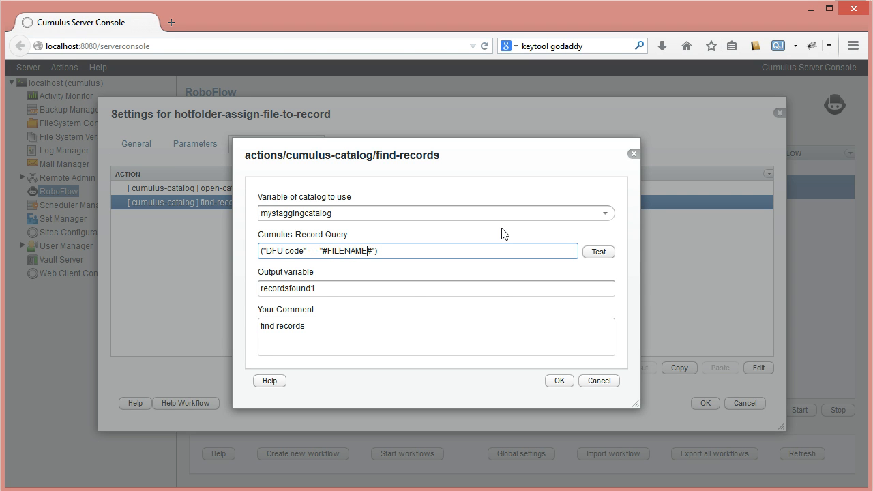
pyautogui.write('-EXT(hot)')
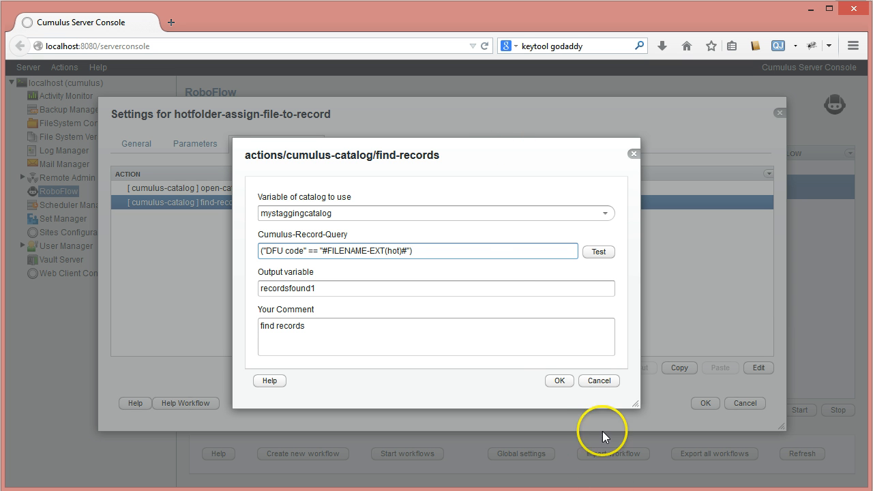
pyautogui.click(560, 382)
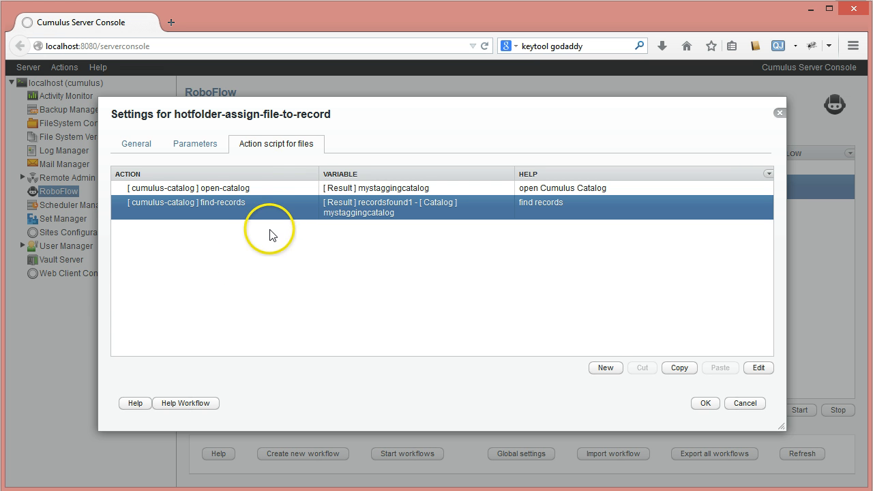
# - Add a store-part-of-file-as-text action from the file-folder category after the find-records action
pyautogui.click(603, 368)
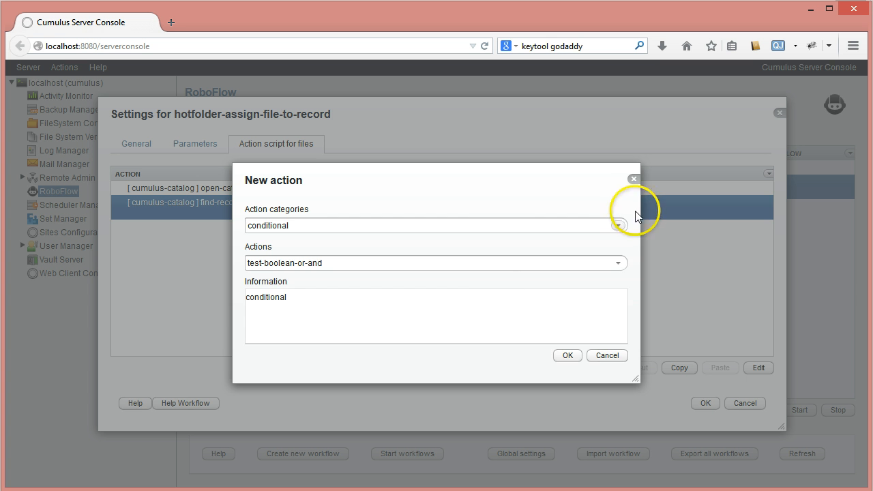
pyautogui.click(619, 227)
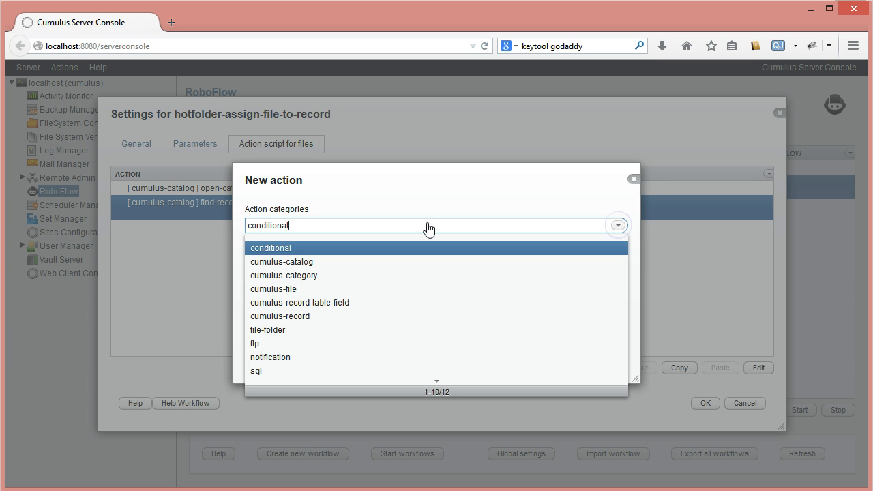
pyautogui.click(276, 332)
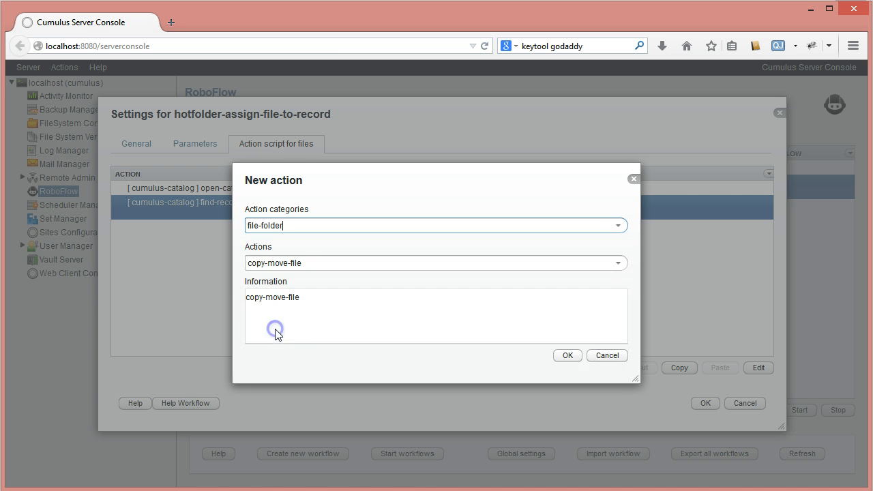
pyautogui.click(618, 265)
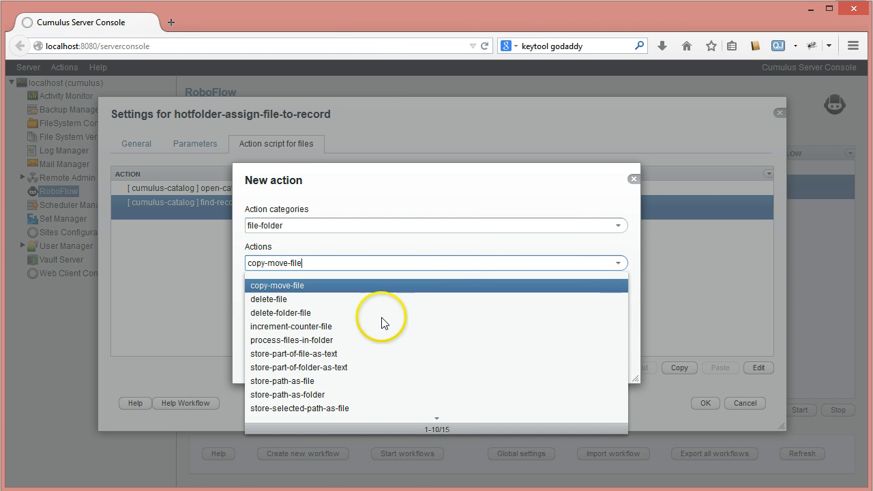
pyautogui.click(293, 354)
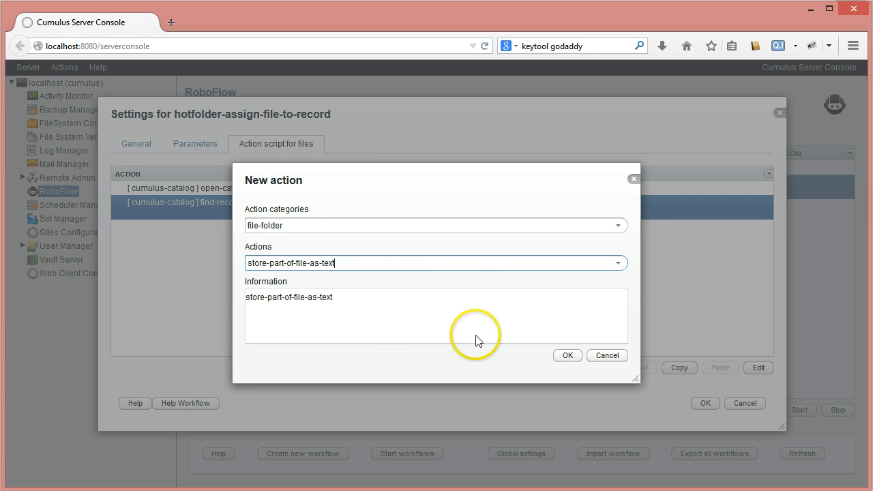
pyautogui.click(563, 355)
# - Set the store-part-of-file-as-text action to process file variable hot with action type store-filename-without-extension
pyautogui.click(604, 214)
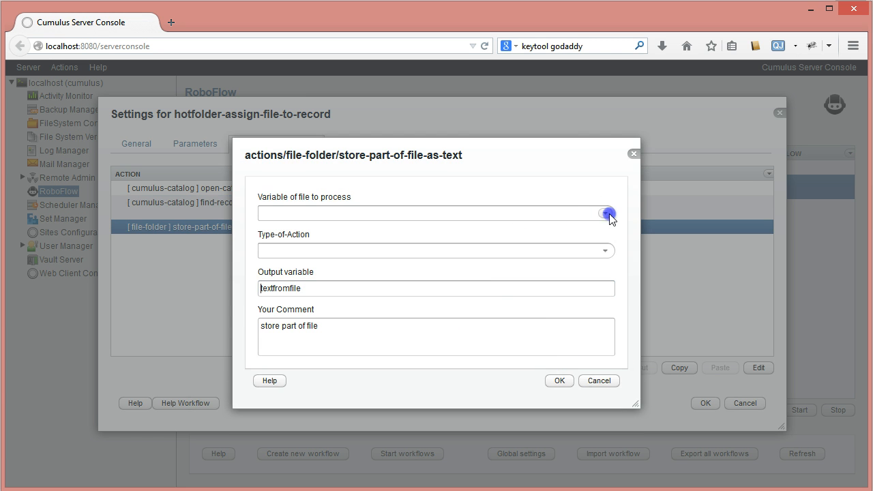
pyautogui.click(277, 250)
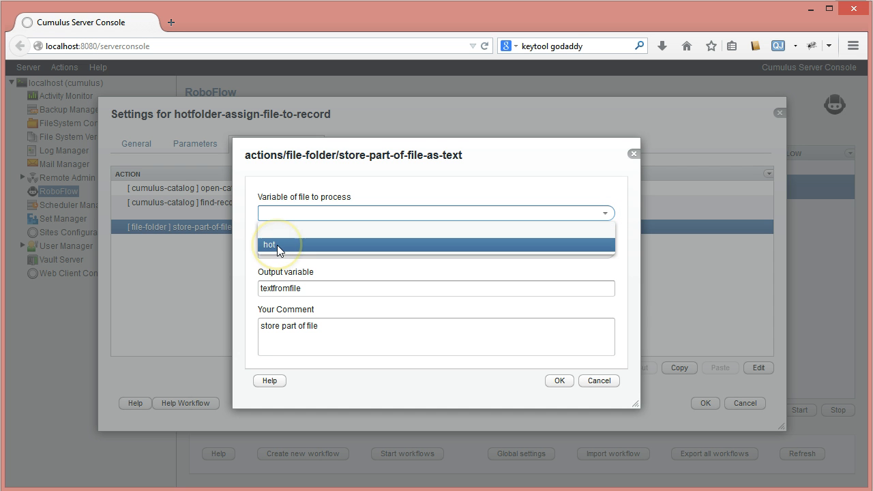
pyautogui.click(277, 245)
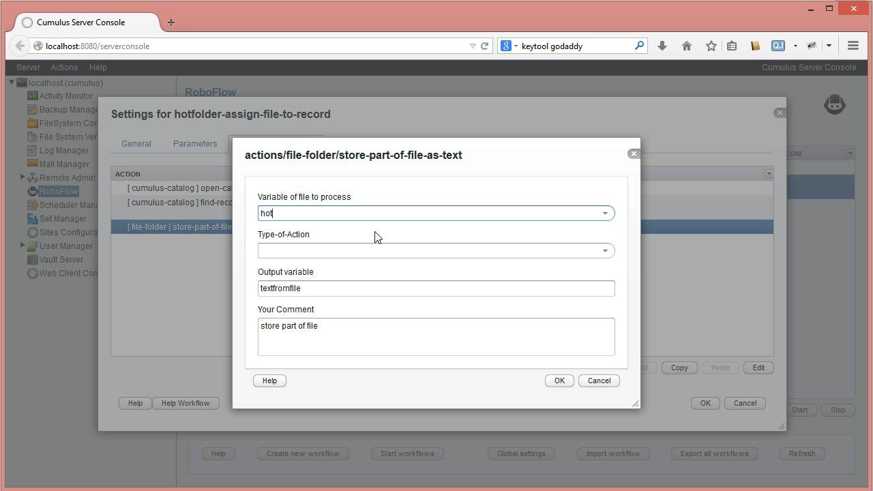
pyautogui.click(605, 252)
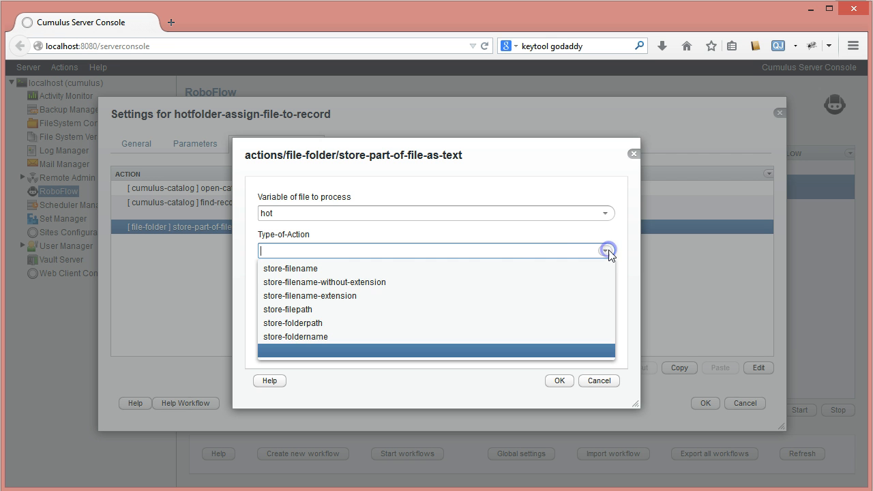
pyautogui.click(269, 283)
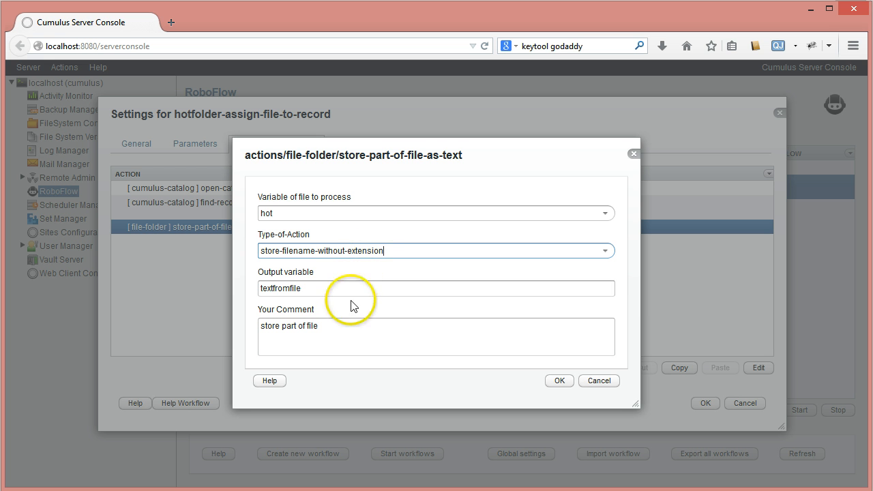
# - Set the output variable of the store-part-of-file-as-text action to new-file-without-extension
pyautogui.doubleClick(320, 289)
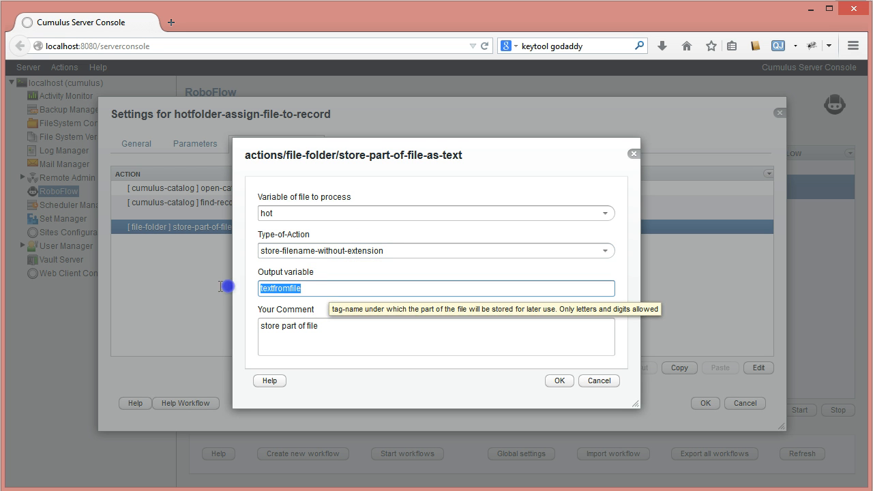
pyautogui.write('ne')
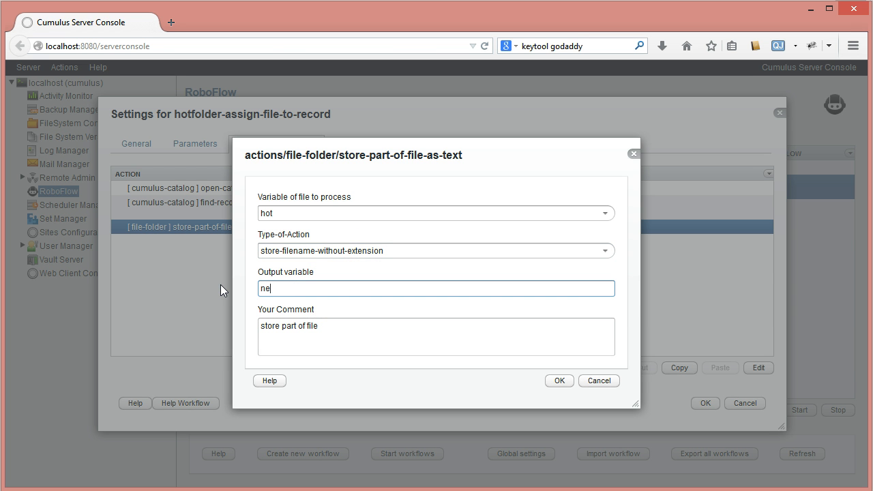
pyautogui.write('wfilewithout extension')
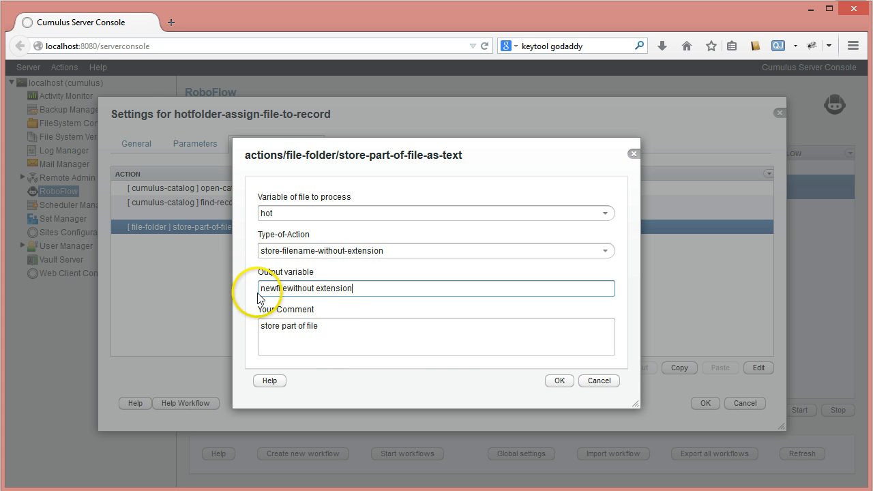
pyautogui.click(274, 290)
pyautogui.write('-')
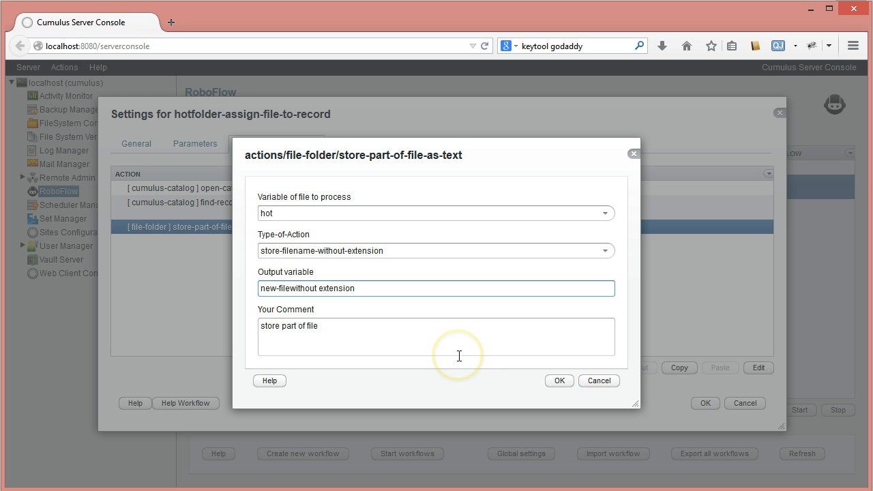
pyautogui.press('Left')
pyautogui.write('-')
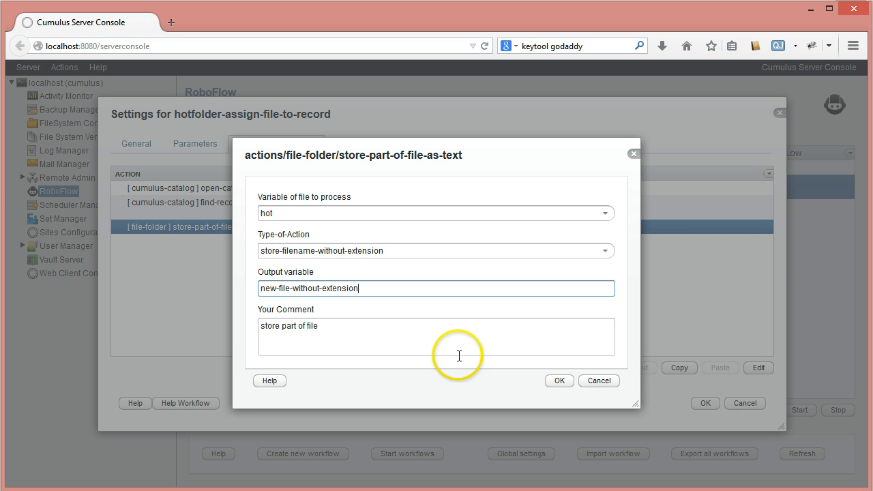
# - Reuse the output variable name in the comment so it reads "store new-file-without-extension", and save the action
pyautogui.hotkey('shift', 'Left')
pyautogui.hotkey('shift', 'Left')
pyautogui.hotkey('shift', 'Left')
pyautogui.hotkey('shift', 'Left')
pyautogui.hotkey('shift', 'Left')
pyautogui.hotkey('shift', 'Left')
pyautogui.hotkey('shift', 'Left')
pyautogui.hotkey('shift', 'Left')
pyautogui.hotkey('shift', 'Left')
pyautogui.hotkey('shift', 'Left')
pyautogui.hotkey('shift', 'Left')
pyautogui.hotkey('shift', 'Left')
pyautogui.hotkey('shift', 'Left')
pyautogui.hotkey('shift', 'Left')
pyautogui.hotkey('shift', 'Left')
pyautogui.hotkey('shift', 'Left')
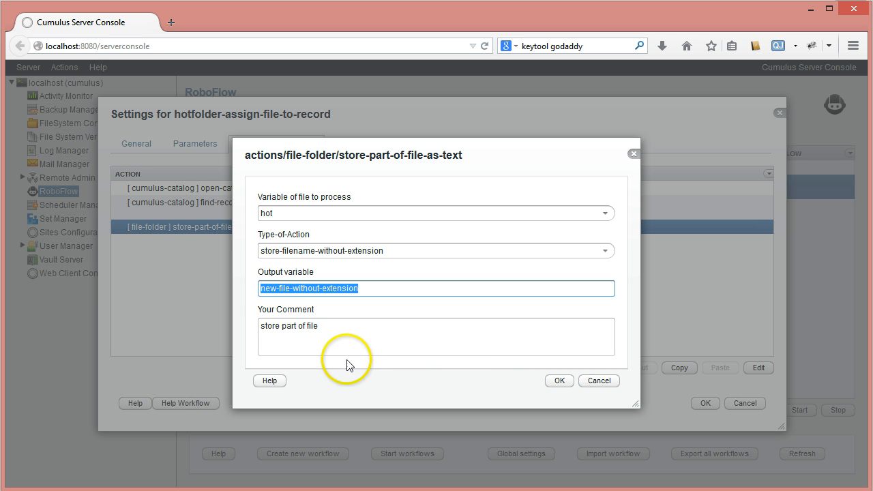
pyautogui.click(318, 326)
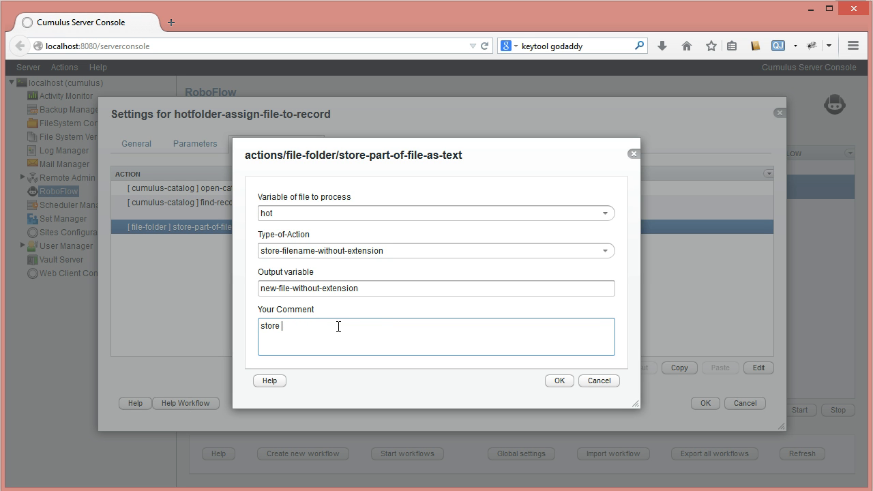
pyautogui.write('new-file-without-extension')
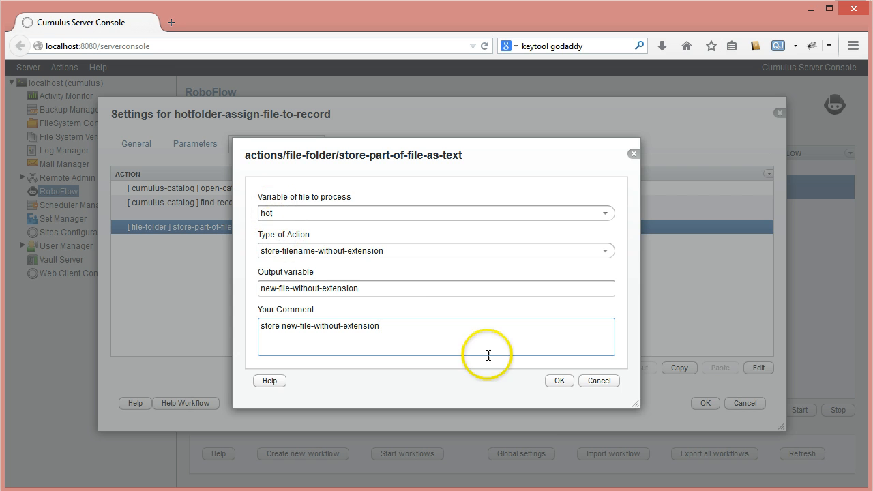
pyautogui.click(559, 381)
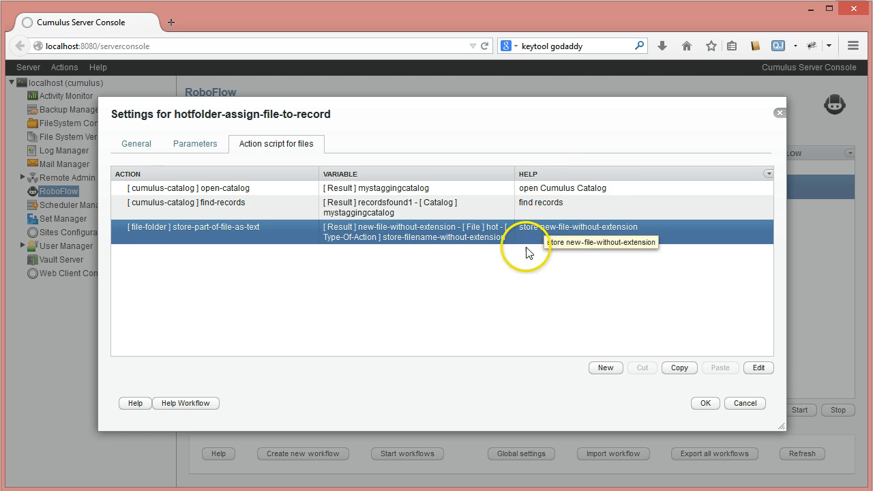
# - Change the comment of the find-records action to "find record for file with DFU code" and save it
pyautogui.doubleClick(546, 208)
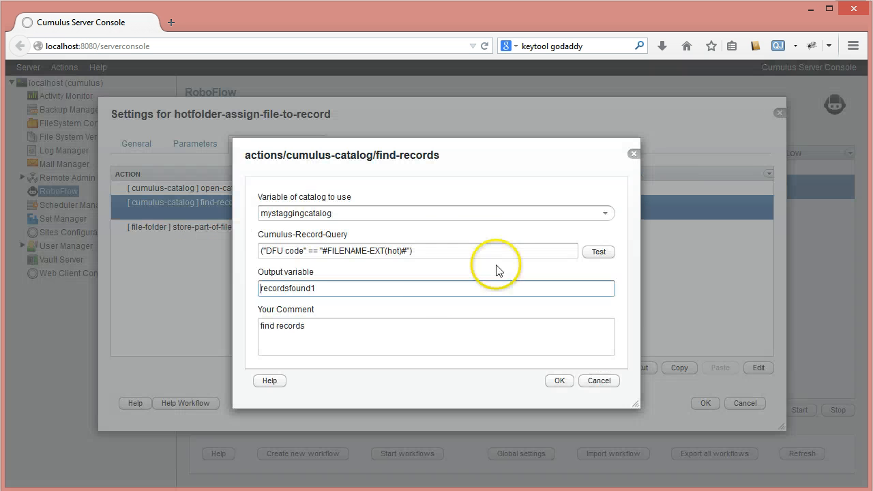
pyautogui.click(277, 329)
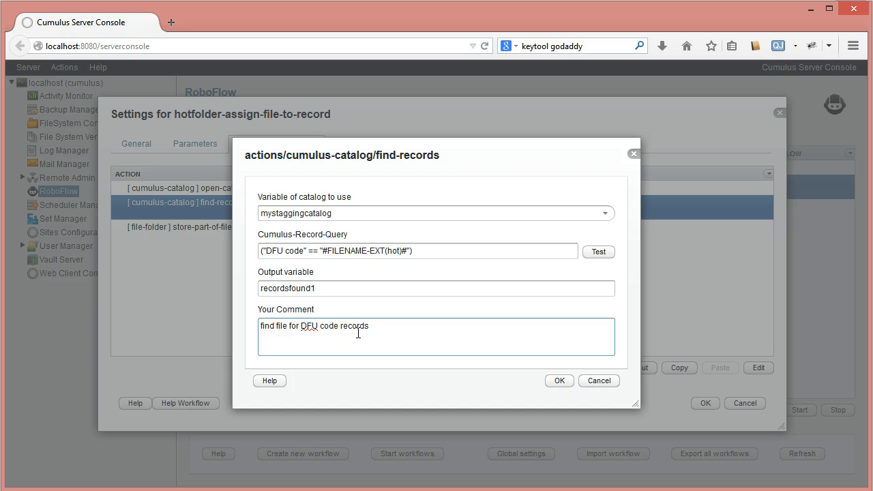
pyautogui.doubleClick(358, 333)
pyautogui.press('BackSpace')
pyautogui.write('record for file with')
pyautogui.click(558, 381)
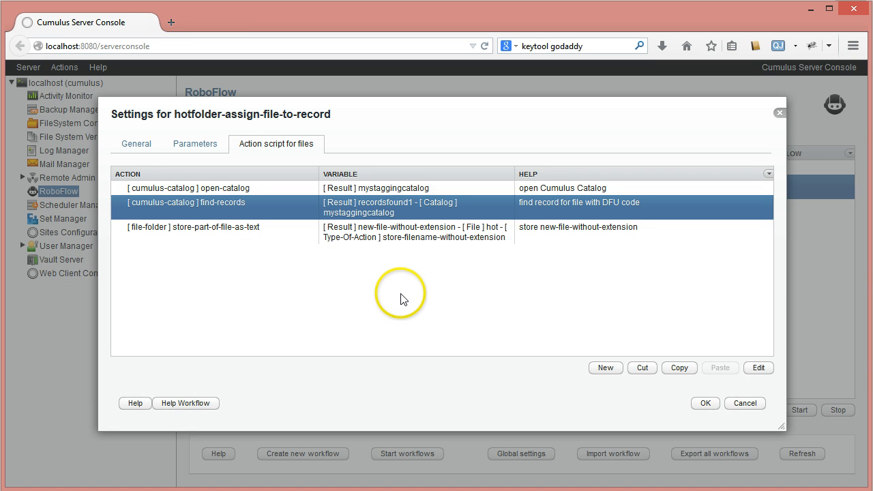
# - Cut the store-part-of-file-as-text action out of the action script
pyautogui.click(203, 240)
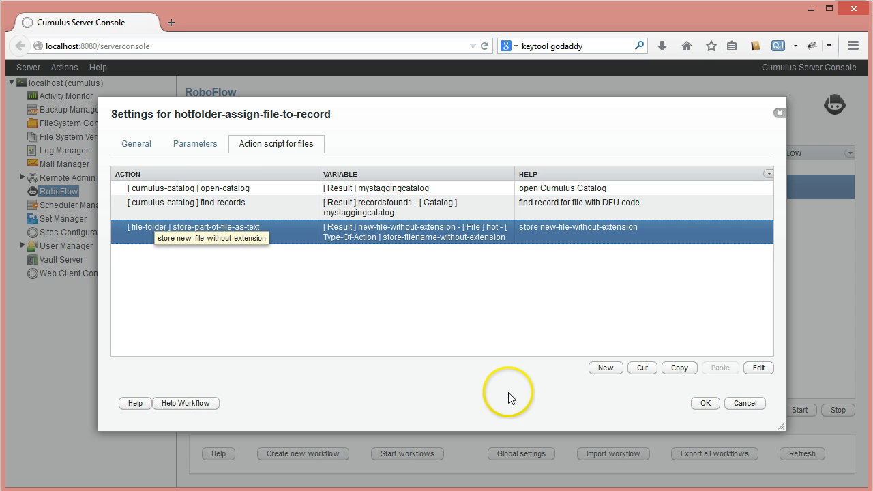
pyautogui.click(638, 369)
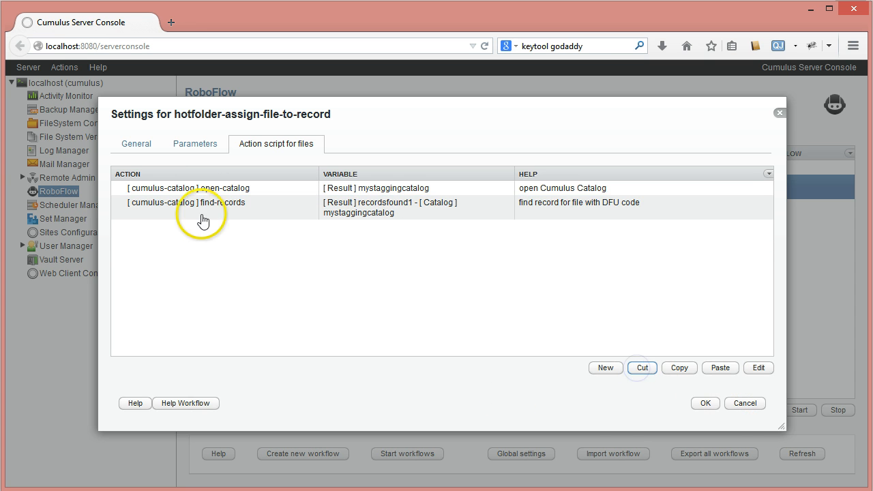
# - Copy and paste the open-catalog action in the script, and cut the duplicate
pyautogui.click(208, 191)
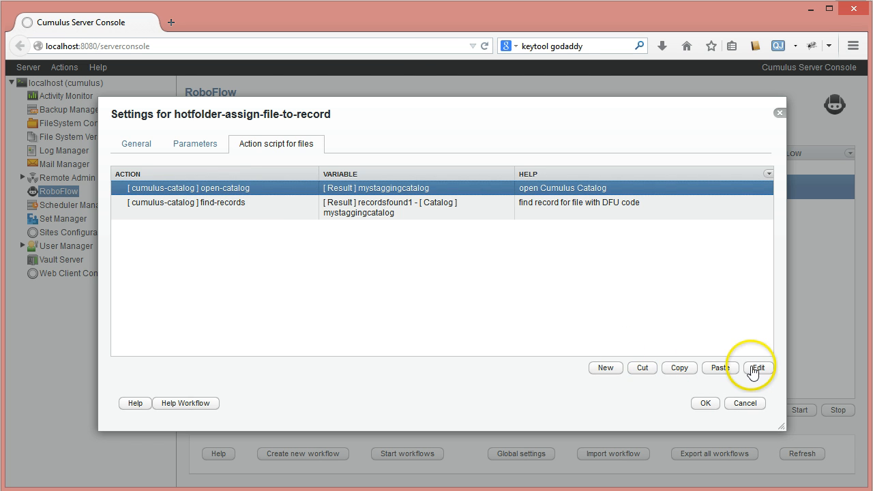
pyautogui.click(670, 373)
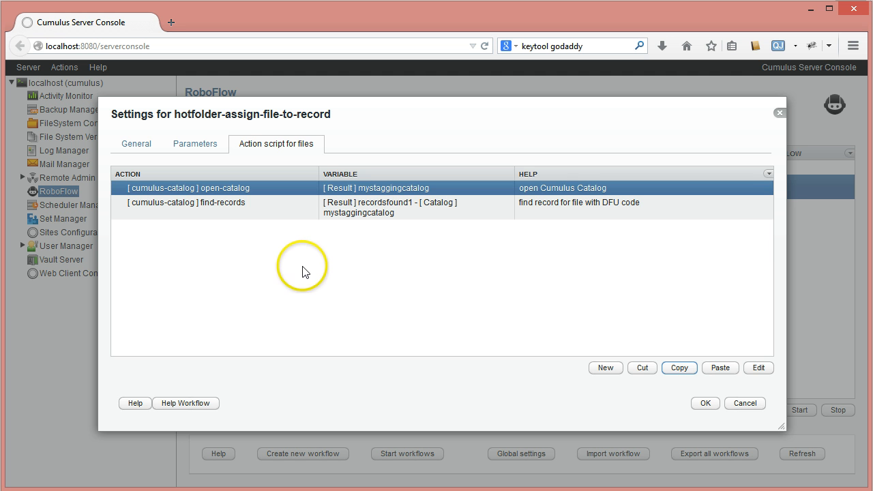
pyautogui.click(225, 210)
pyautogui.click(216, 197)
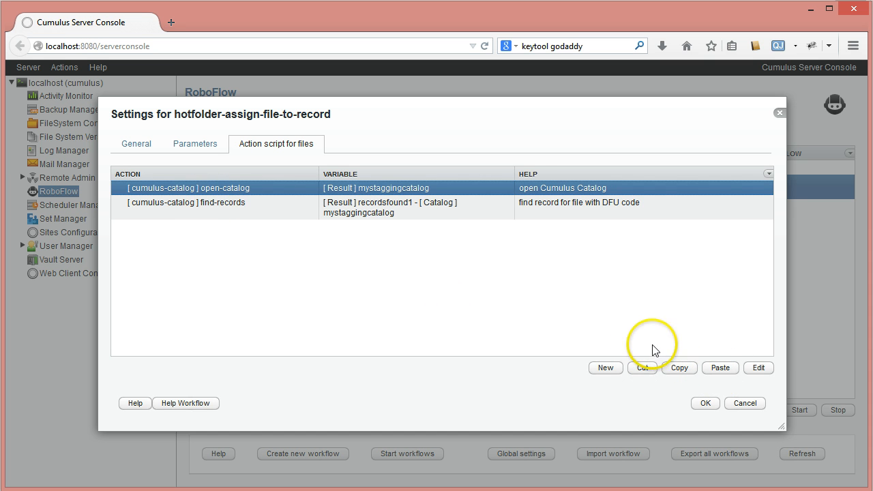
pyautogui.click(718, 368)
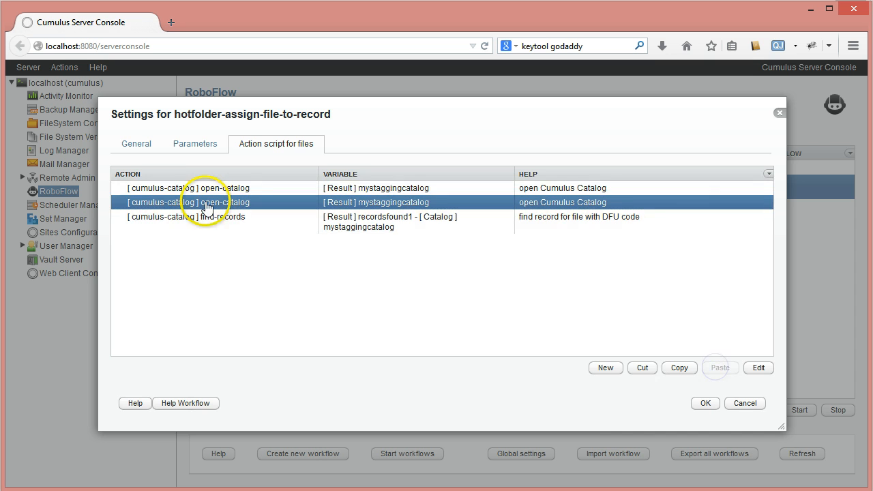
pyautogui.click(637, 371)
pyautogui.click(236, 188)
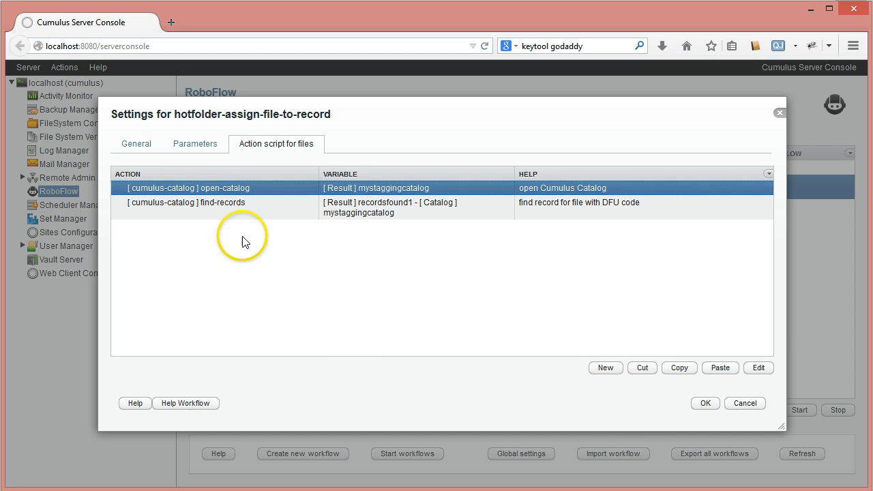
# - Add a new store-part-of-file-as-text action from the file-folder category after the find-records action
pyautogui.click(225, 208)
pyautogui.click(591, 367)
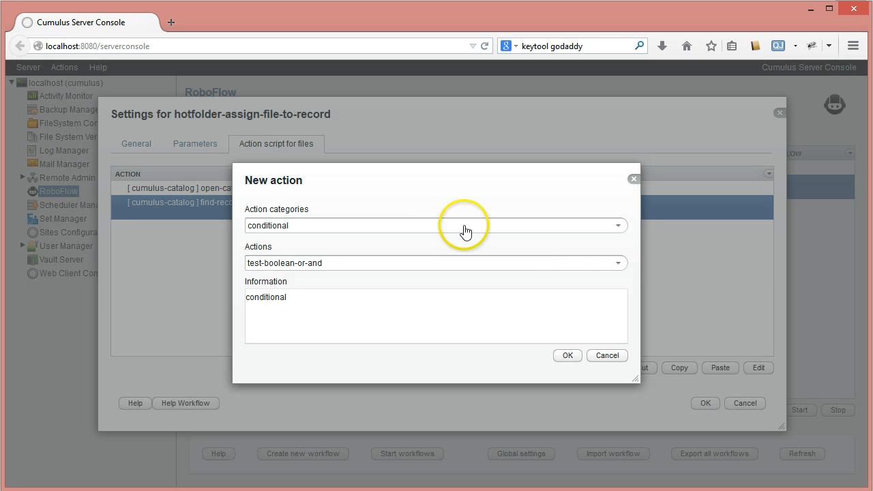
pyautogui.click(618, 225)
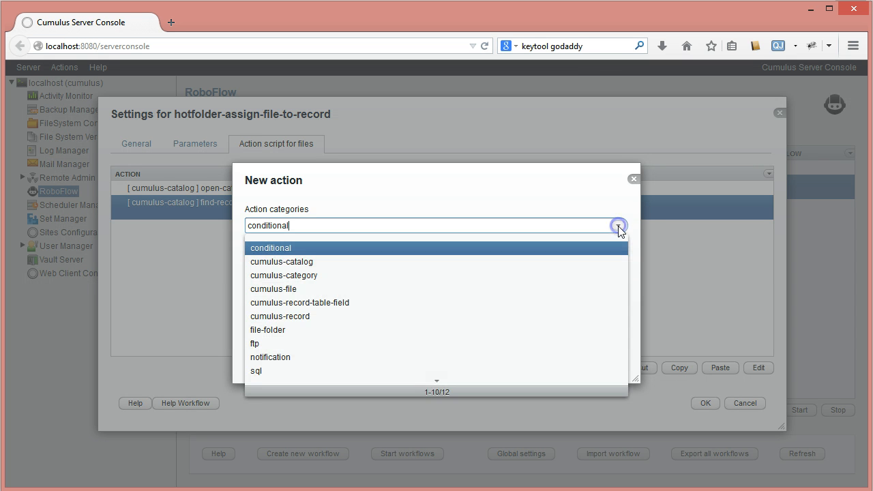
pyautogui.click(316, 331)
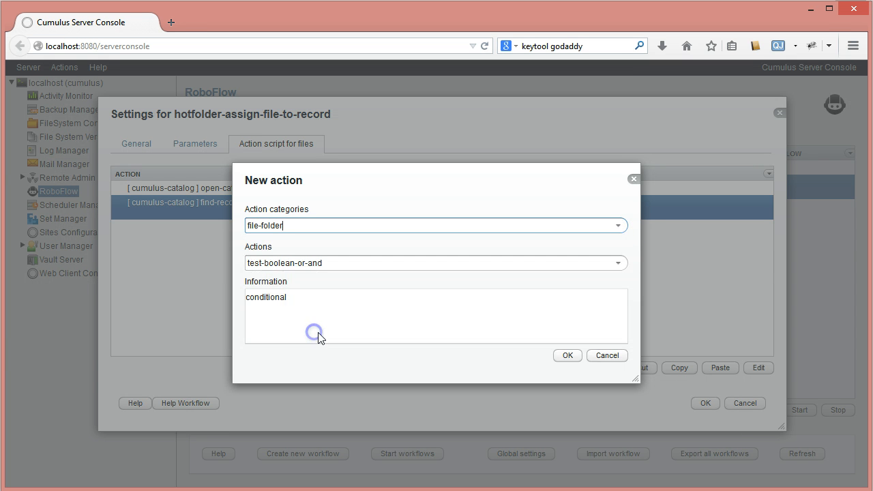
pyautogui.click(619, 263)
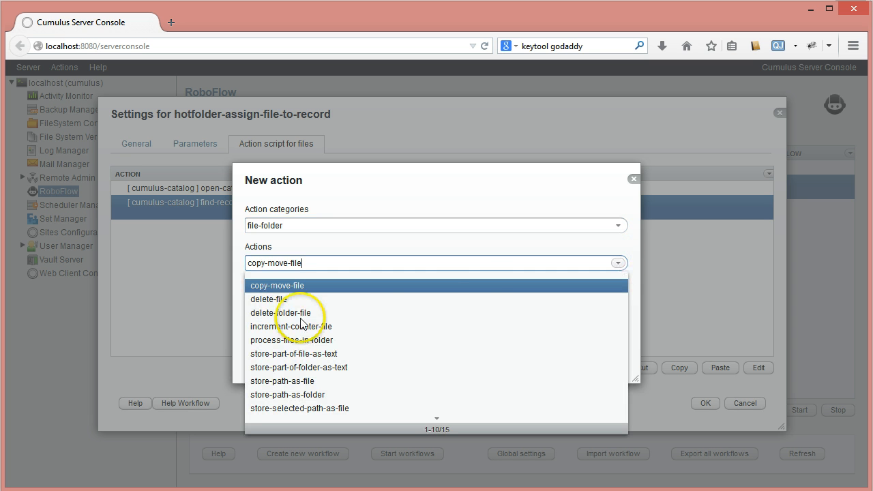
pyautogui.click(281, 353)
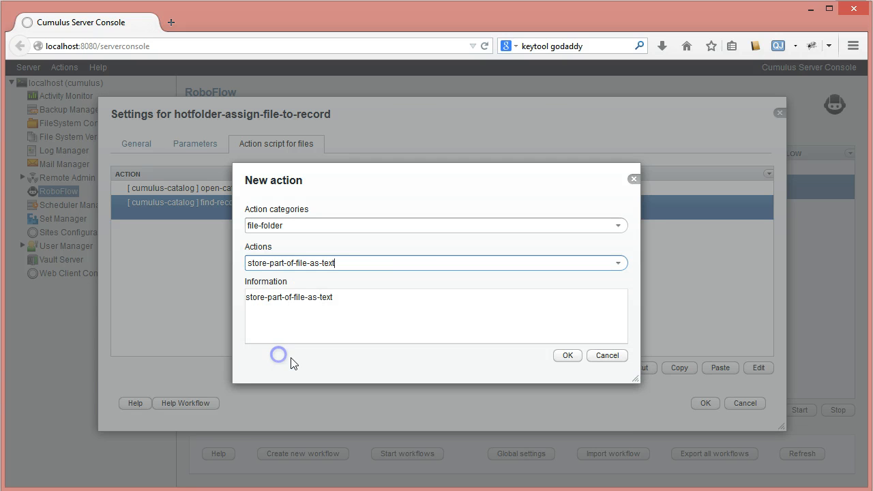
pyautogui.click(563, 355)
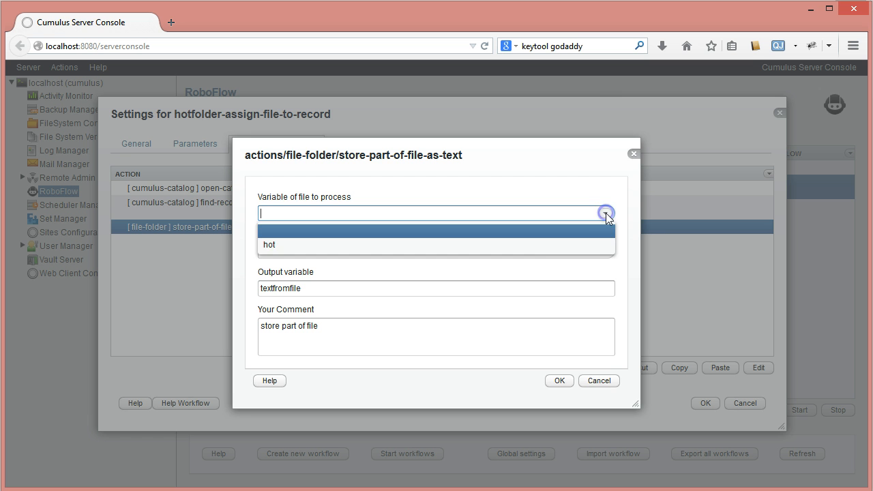
# - Set the store-part-of-file-as-text action to process the hot variable with the store-filename-without-extension type
pyautogui.click(536, 244)
pyautogui.click(607, 252)
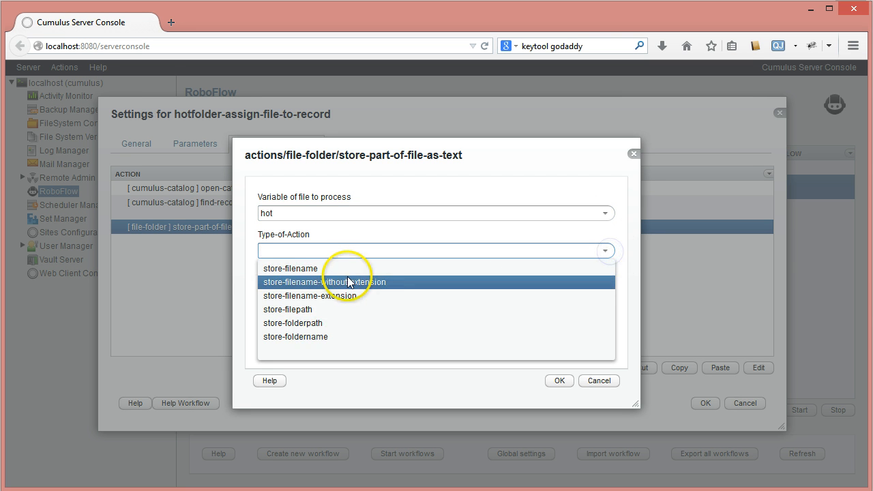
pyautogui.click(309, 271)
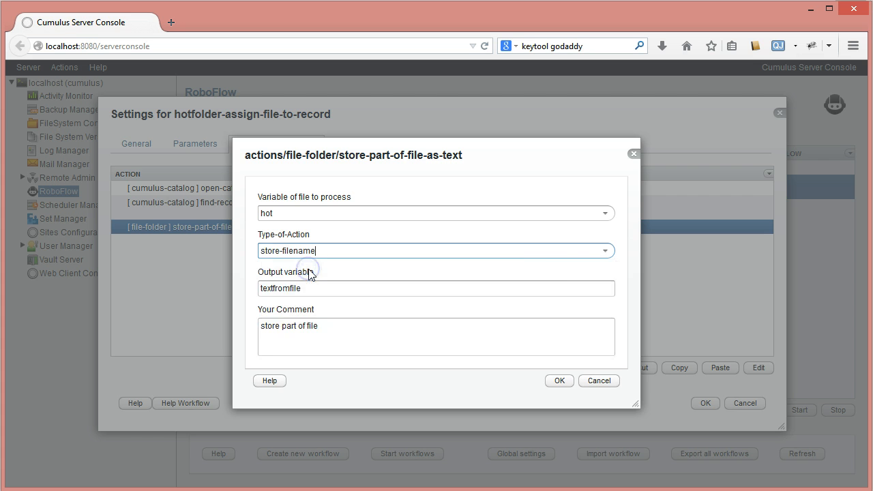
pyautogui.click(611, 252)
pyautogui.click(402, 281)
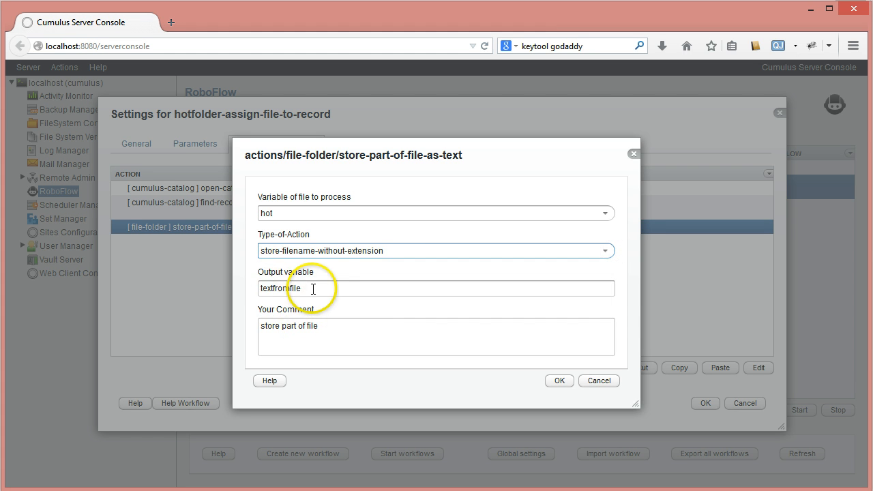
# - Name the output variable "file-name-without-ext", set the comment to "store file-name-without-ext", and save the action
pyautogui.moveTo(313, 289); pyautogui.dragTo(205, 275)
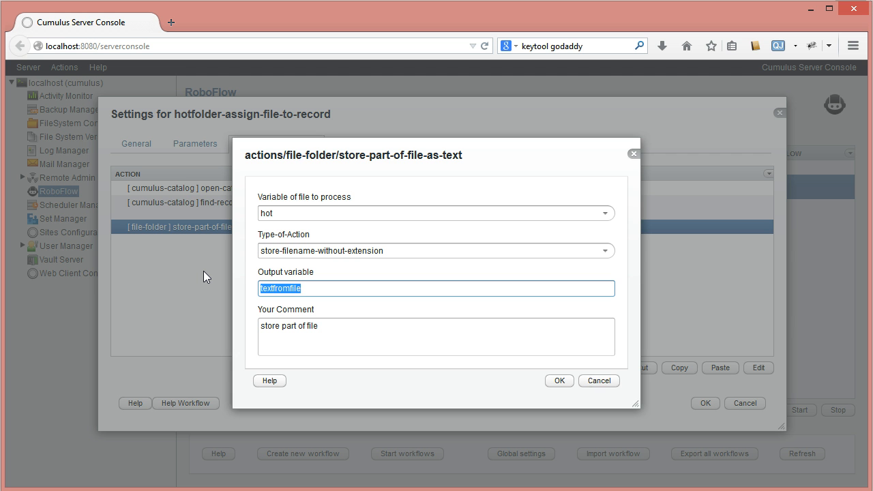
pyautogui.write('file-name-without-ext')
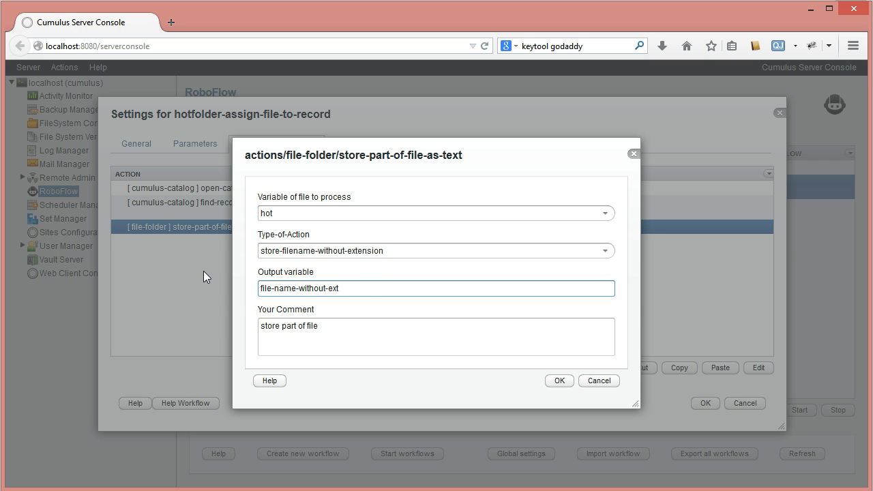
pyautogui.moveTo(336, 288); pyautogui.dragTo(185, 290)
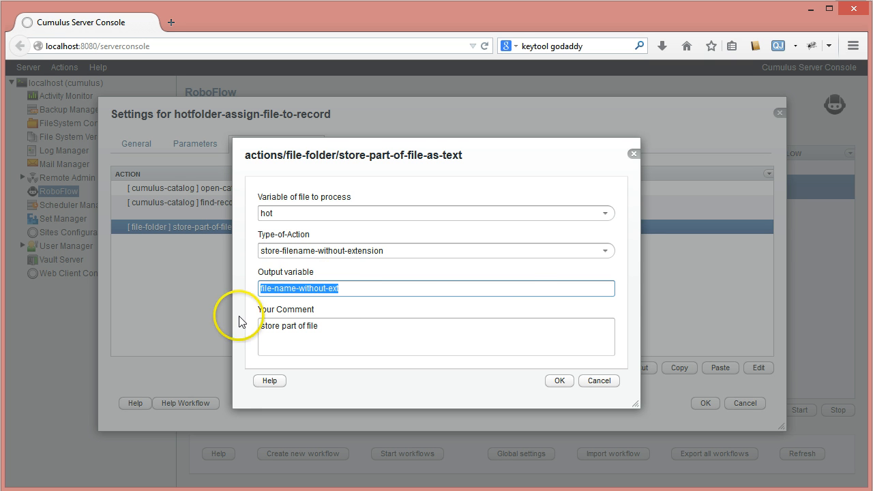
pyautogui.moveTo(280, 326); pyautogui.dragTo(361, 327)
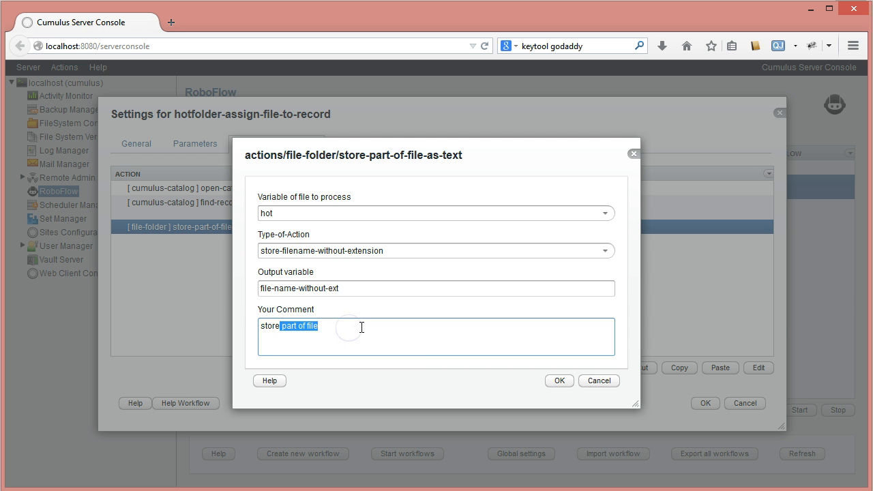
pyautogui.hotkey('ctrl', 'v')
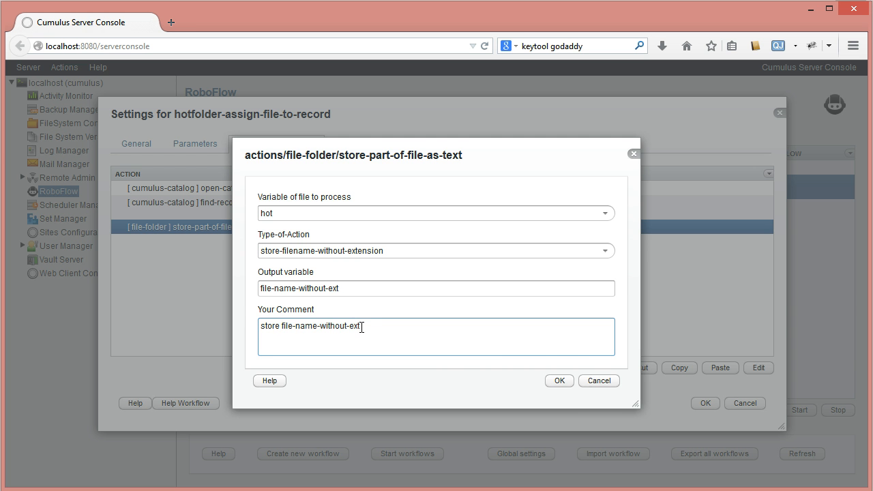
pyautogui.click(559, 382)
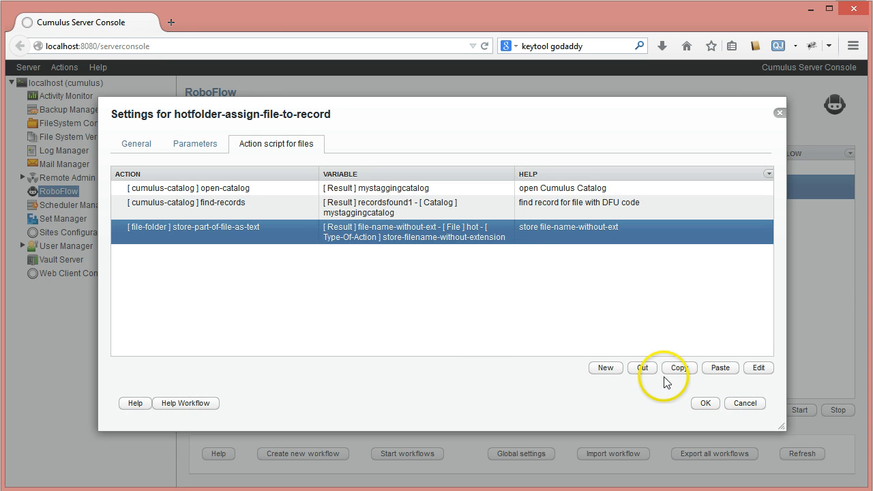
# - Move the store-part-of-file-as-text action directly after the open-catalog action in the script
pyautogui.click(643, 368)
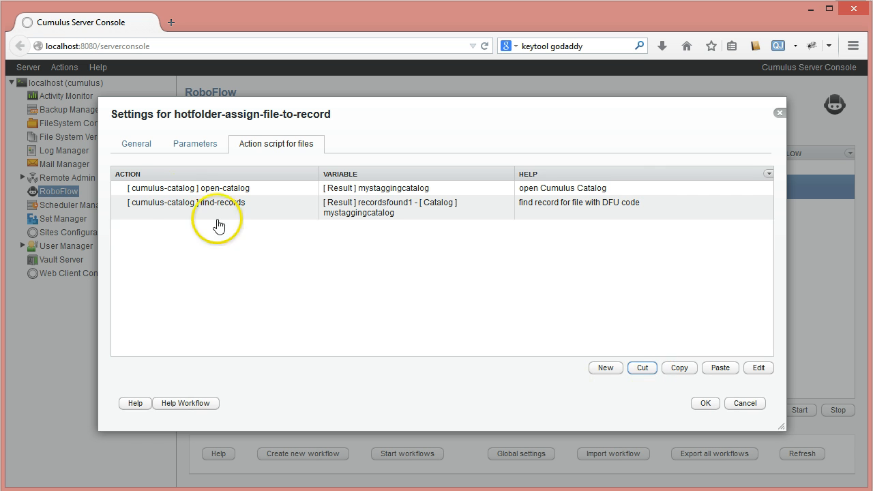
pyautogui.click(199, 188)
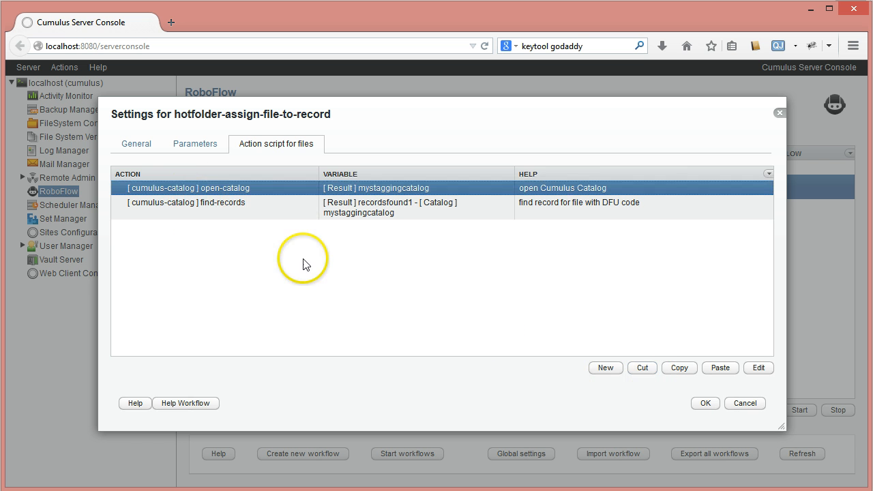
pyautogui.click(720, 368)
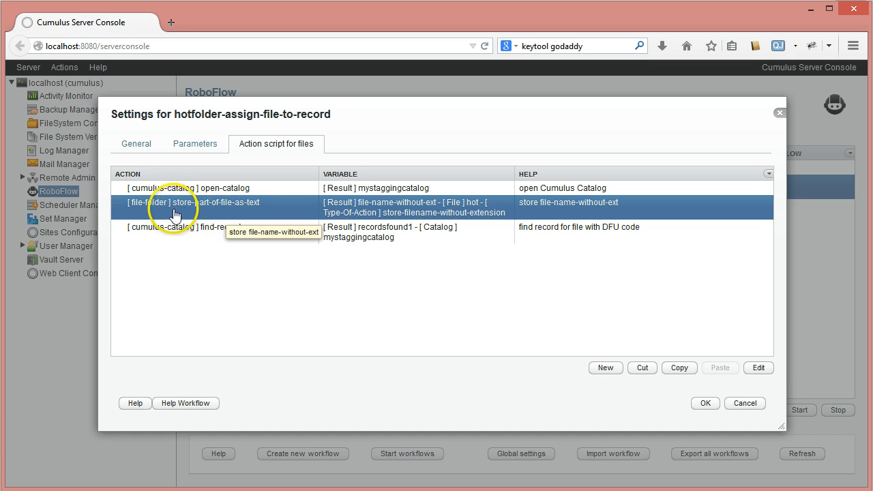
# - Copy the stored filename's variable name and change the find-records query to ("DFU code" == "#TAG(file-name-without-ext)#")
pyautogui.doubleClick(362, 211)
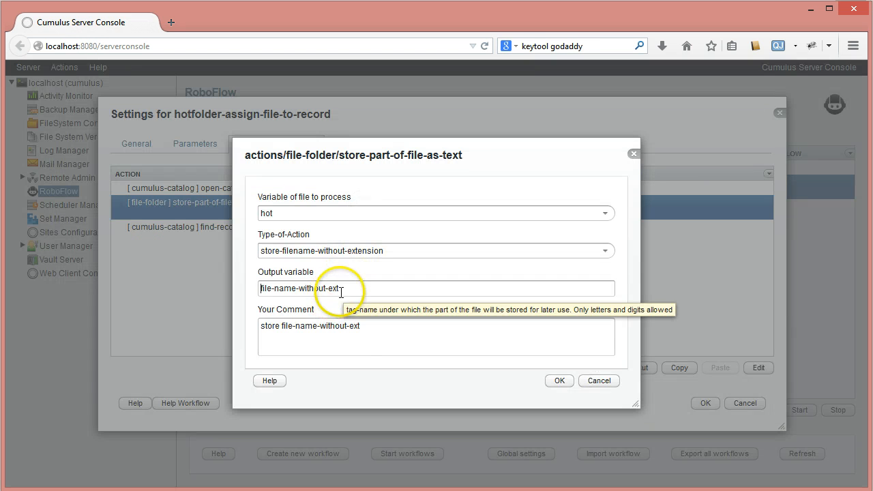
pyautogui.moveTo(337, 288); pyautogui.dragTo(226, 295)
pyautogui.hotkey('ctrl', 'c')
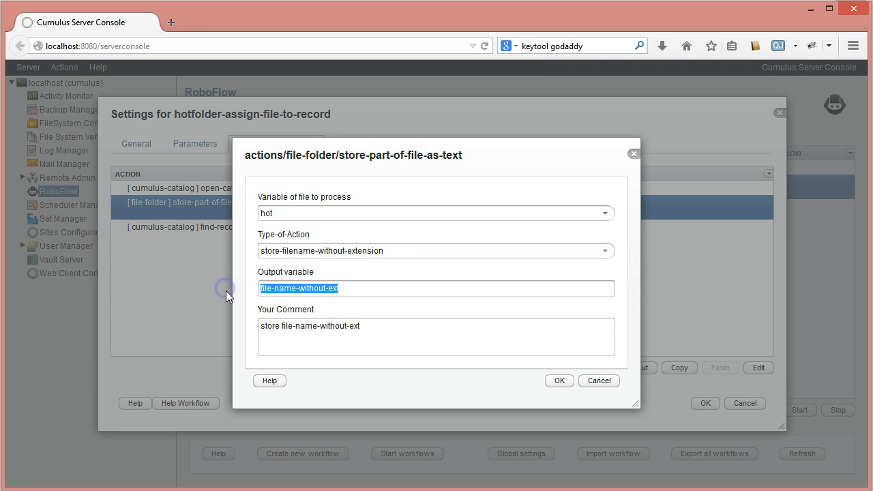
pyautogui.click(598, 382)
pyautogui.click(242, 231)
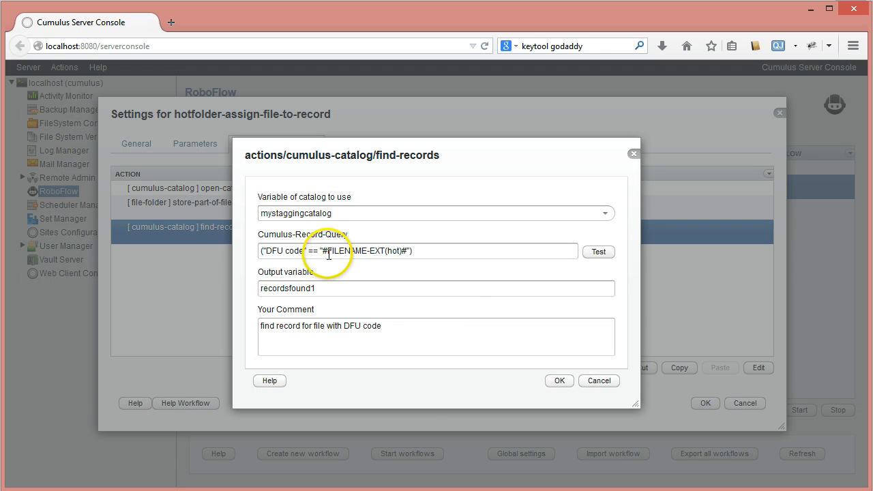
pyautogui.moveTo(327, 252); pyautogui.dragTo(384, 254)
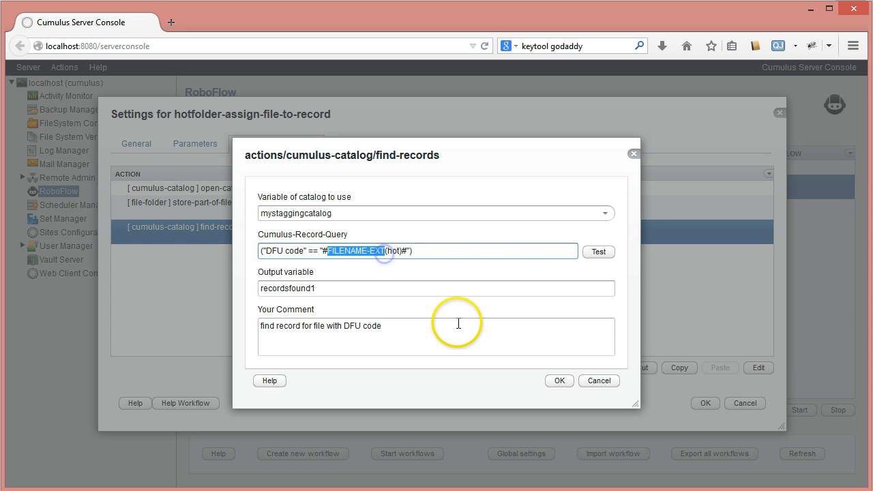
pyautogui.write('TAG')
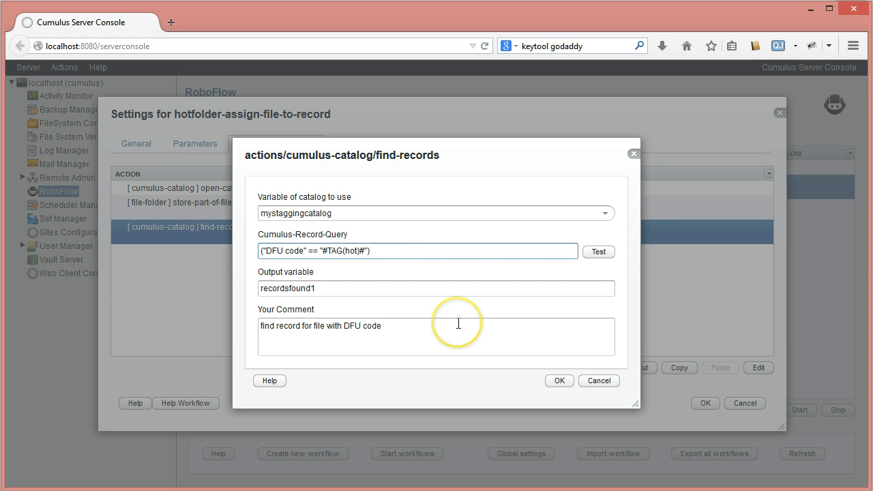
pyautogui.press('Right')
pyautogui.hotkey('shift', 'Right')
pyautogui.hotkey('shift', 'Right')
pyautogui.hotkey('ctrl', 'v')
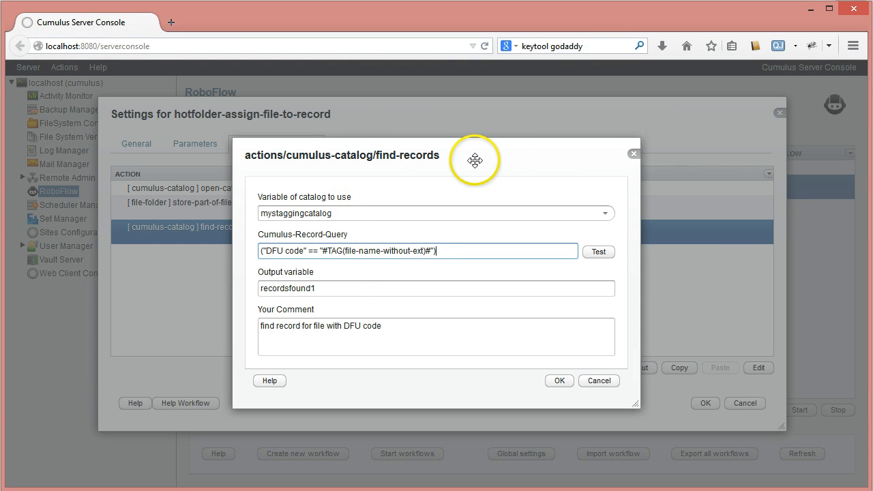
# - Rename the find-records output variable to "recordsfound" and save the action
pyautogui.moveTo(474, 160); pyautogui.dragTo(600, 180)
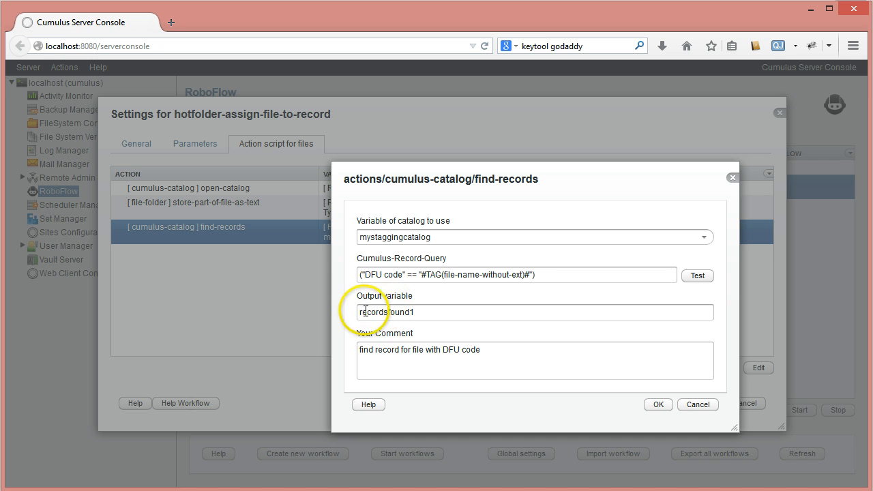
pyautogui.click(451, 313)
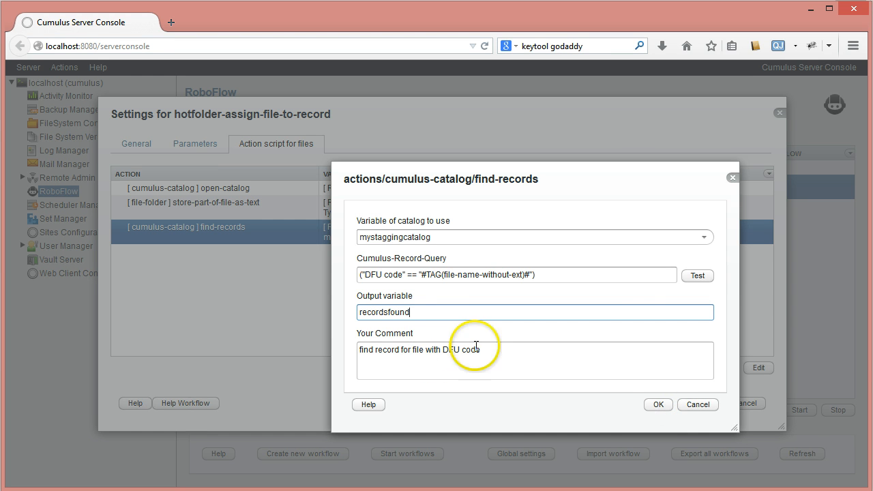
pyautogui.click(655, 406)
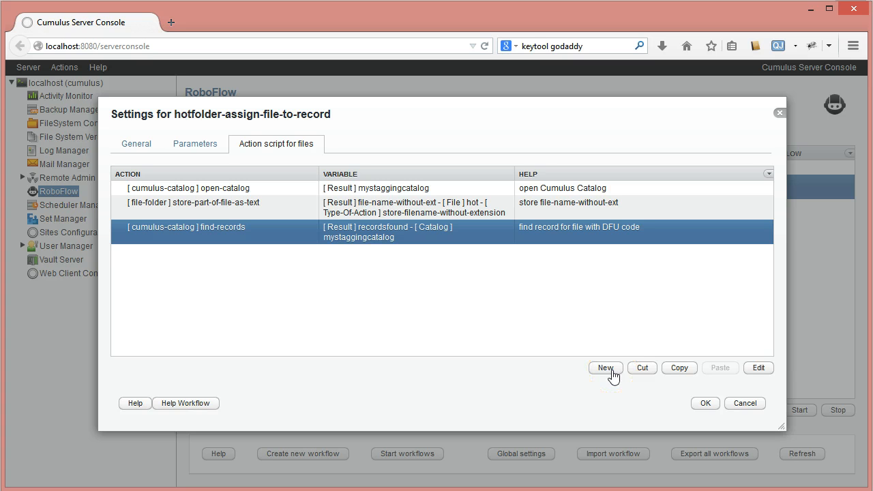
# - Add a test-text action from the conditional category after the find-records action
pyautogui.click(605, 367)
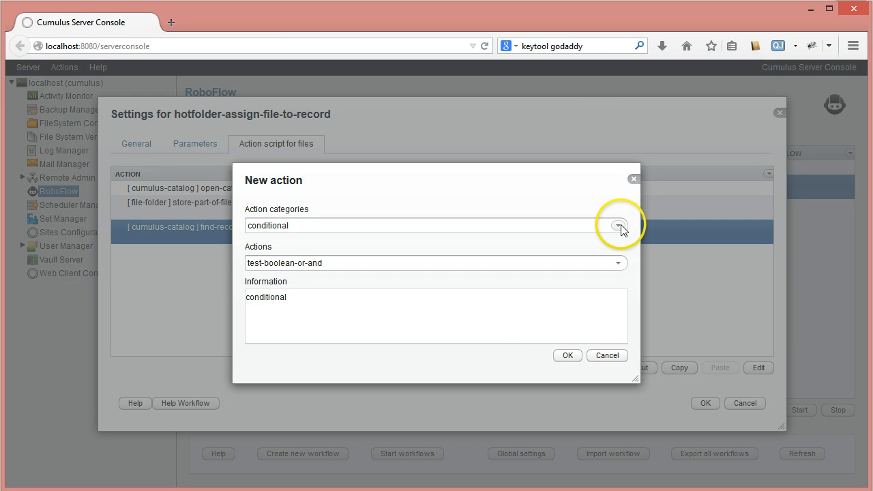
pyautogui.click(618, 225)
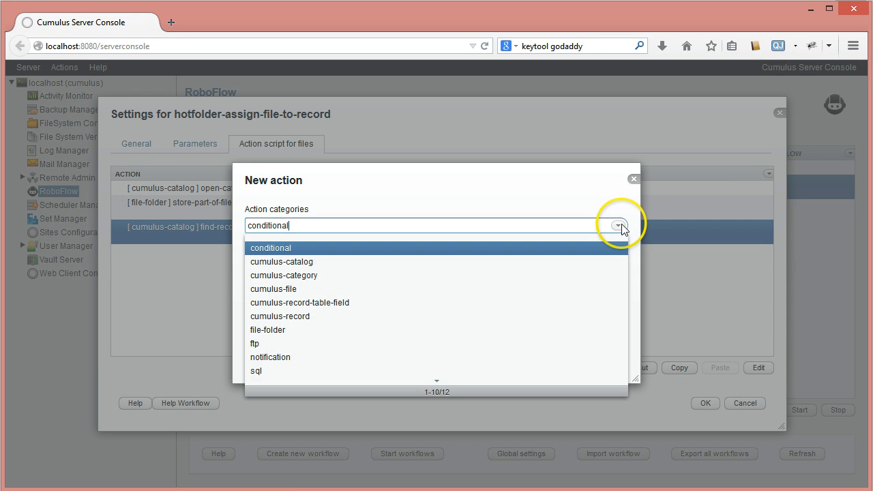
pyautogui.click(319, 249)
pyautogui.click(619, 262)
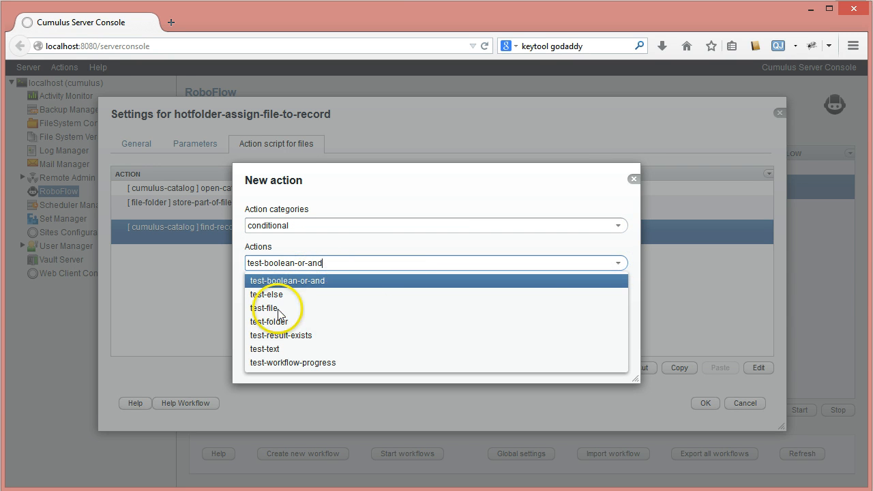
pyautogui.click(303, 348)
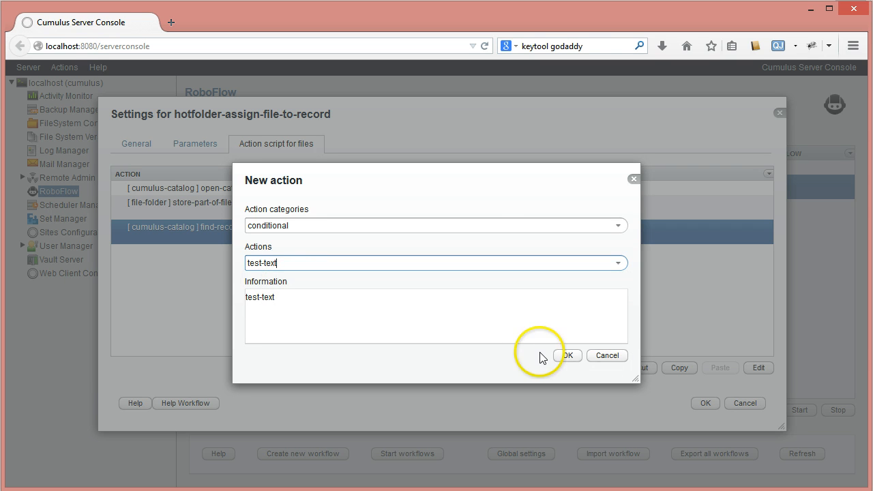
pyautogui.click(565, 355)
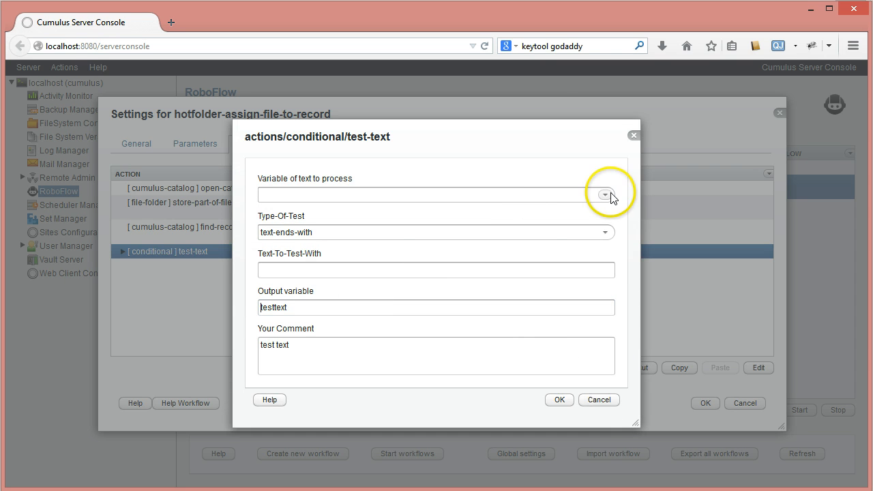
# - Set the test-text action to process the recordsfound variable with a text-equals test against 0
pyautogui.click(605, 195)
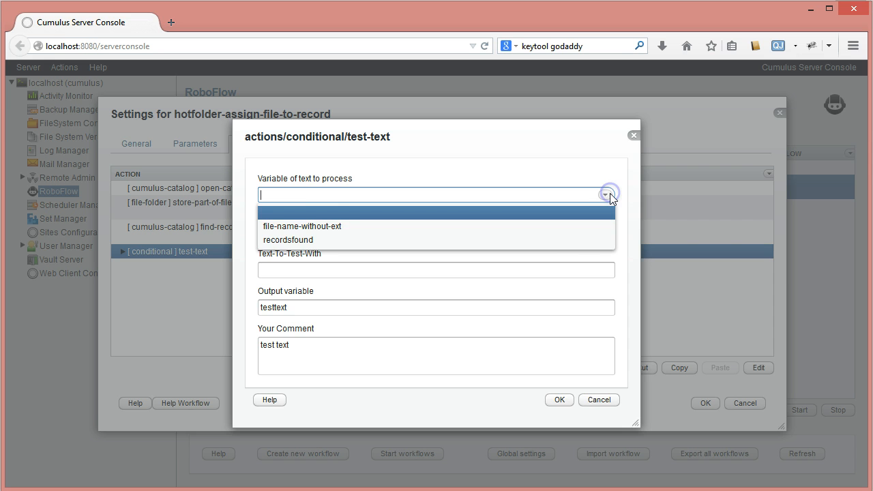
pyautogui.click(291, 240)
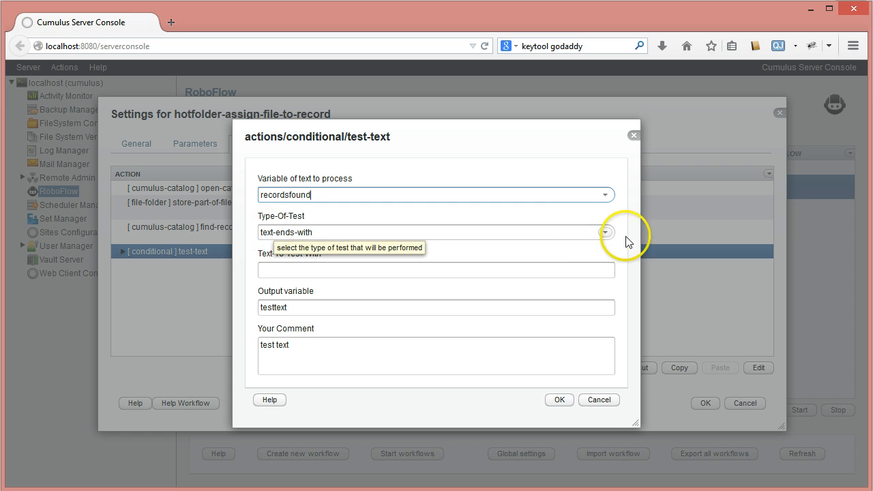
pyautogui.click(604, 234)
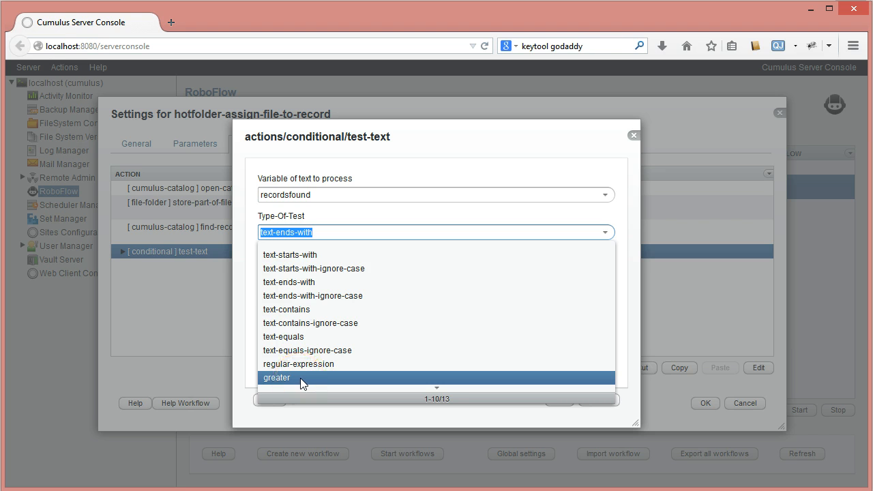
pyautogui.click(290, 336)
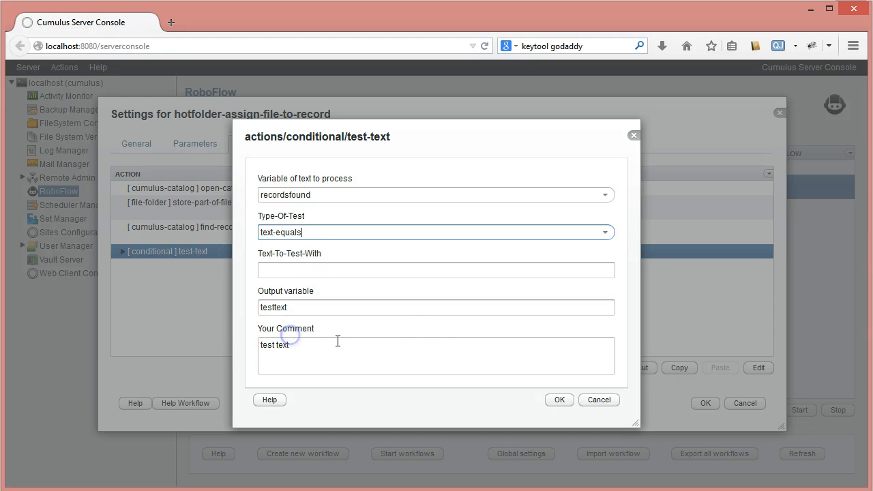
pyautogui.click(290, 269)
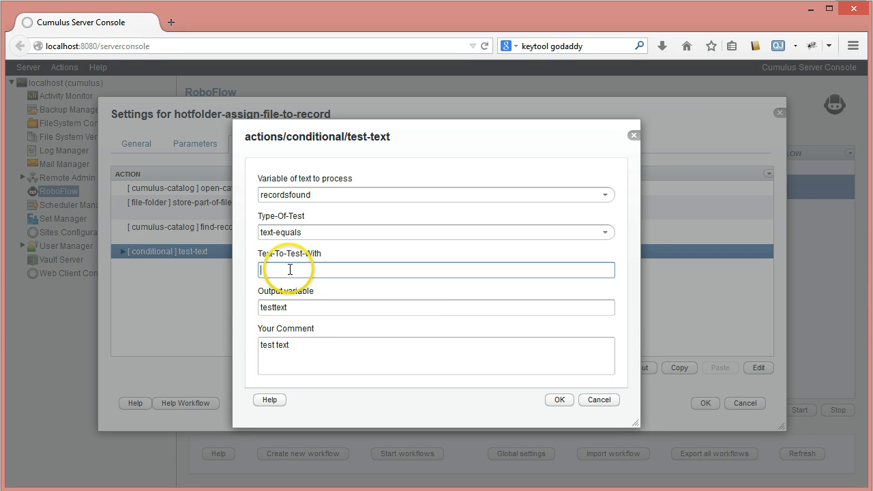
pyautogui.write('0')
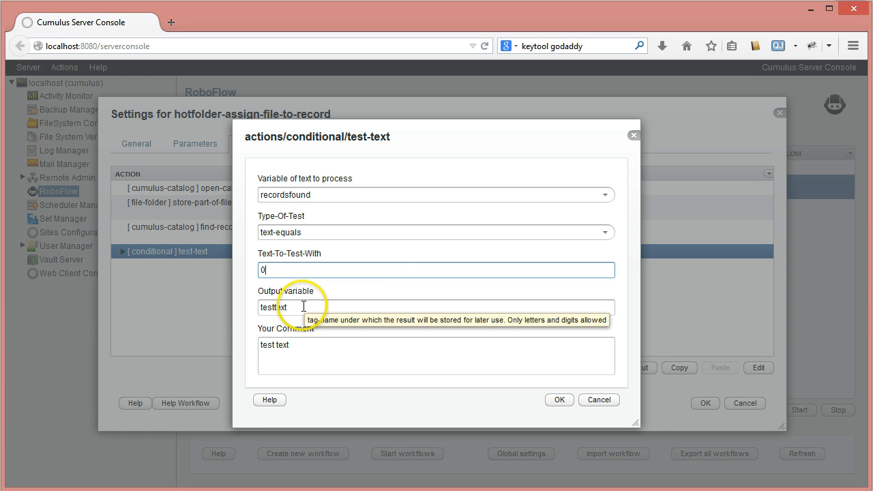
# - Change the test-text action's type of test to greater
pyautogui.click(605, 233)
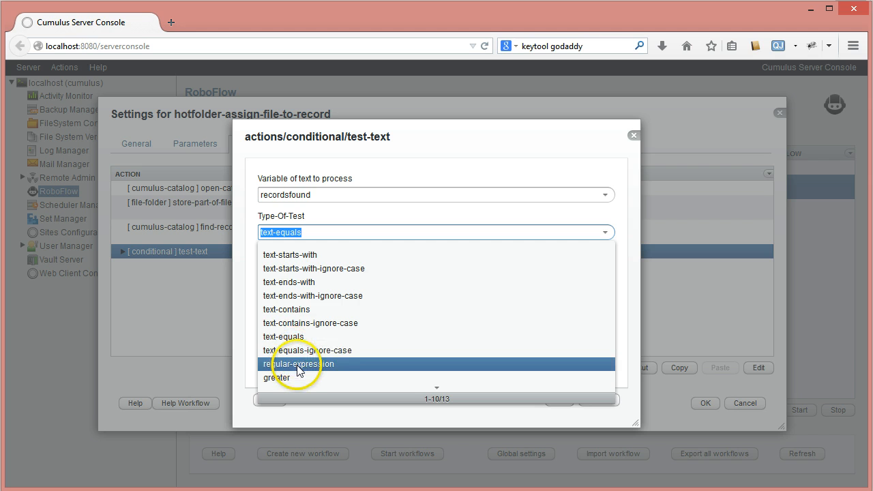
pyautogui.click(281, 380)
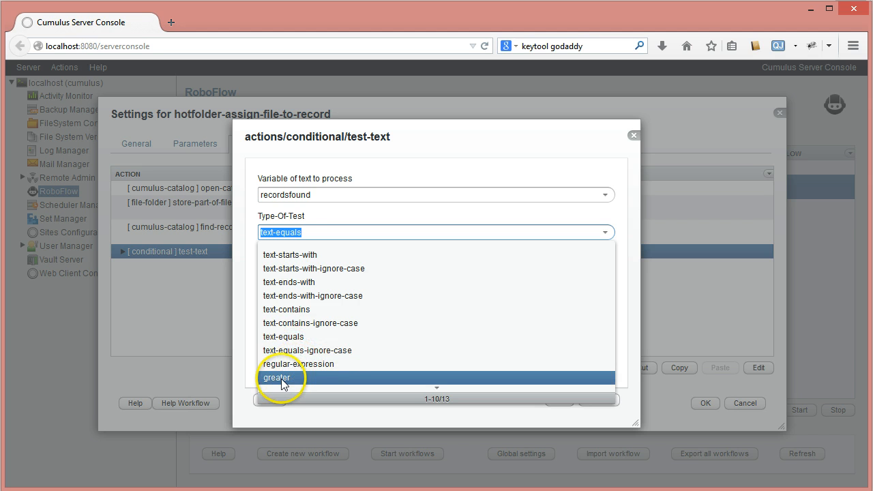
pyautogui.click(281, 272)
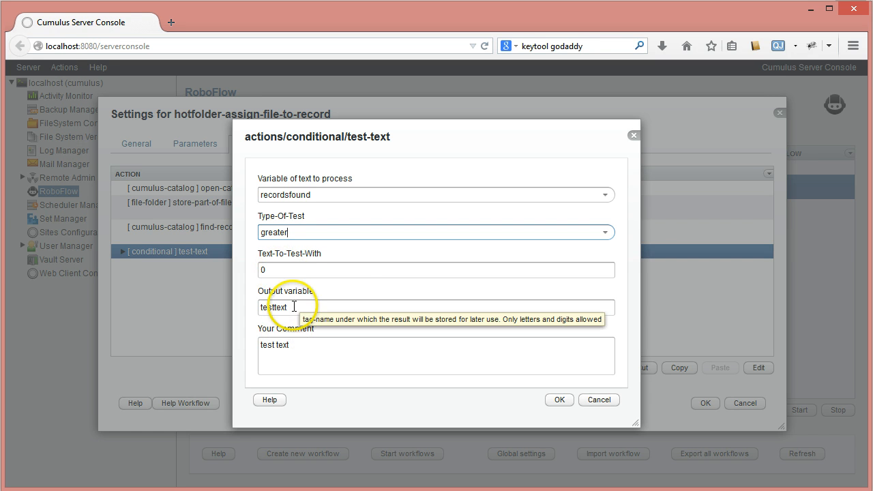
# - Rename the test-text action's output variable to "test-if-record-found"
pyautogui.click(290, 346)
pyautogui.moveTo(289, 346); pyautogui.dragTo(250, 339)
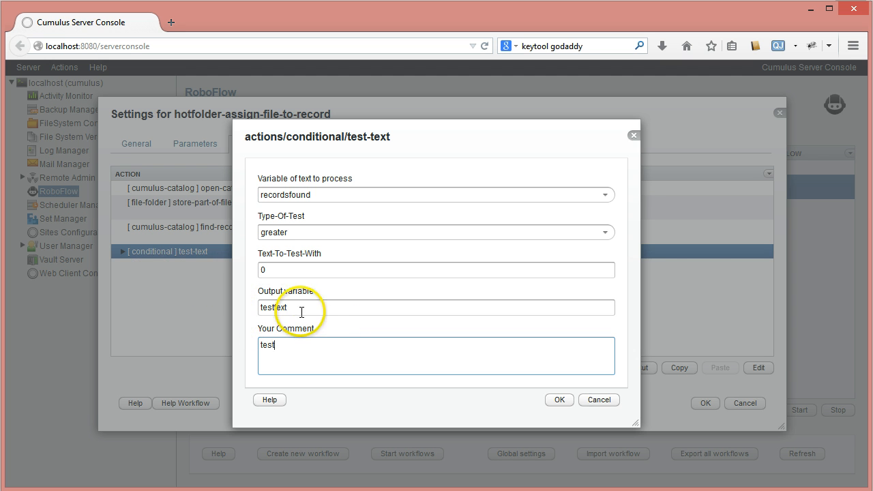
pyautogui.moveTo(302, 308); pyautogui.dragTo(207, 305)
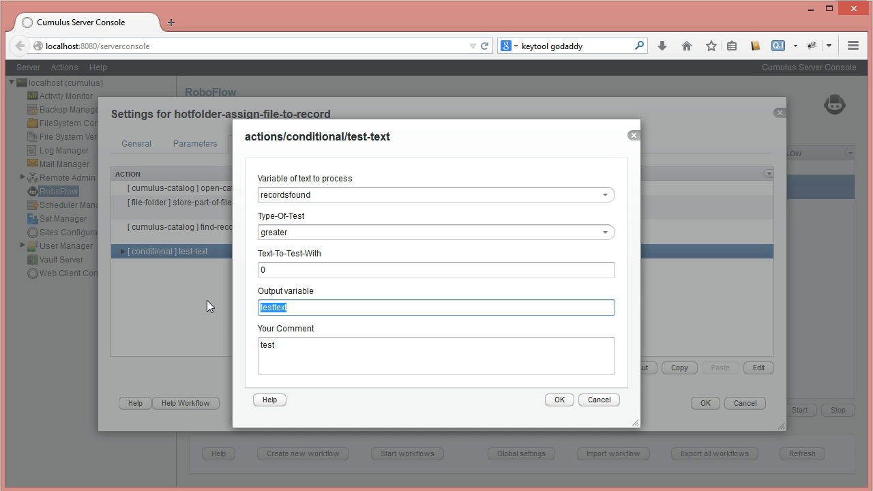
pyautogui.write('test-if')
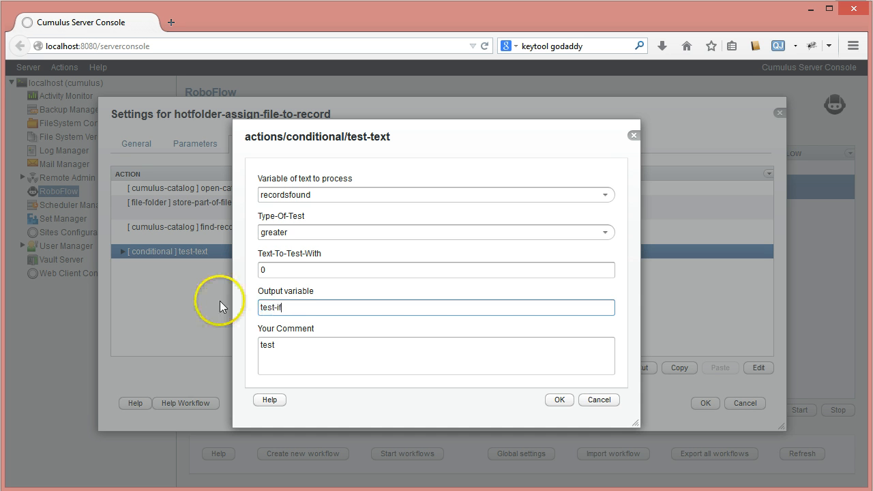
pyautogui.write('-record-found')
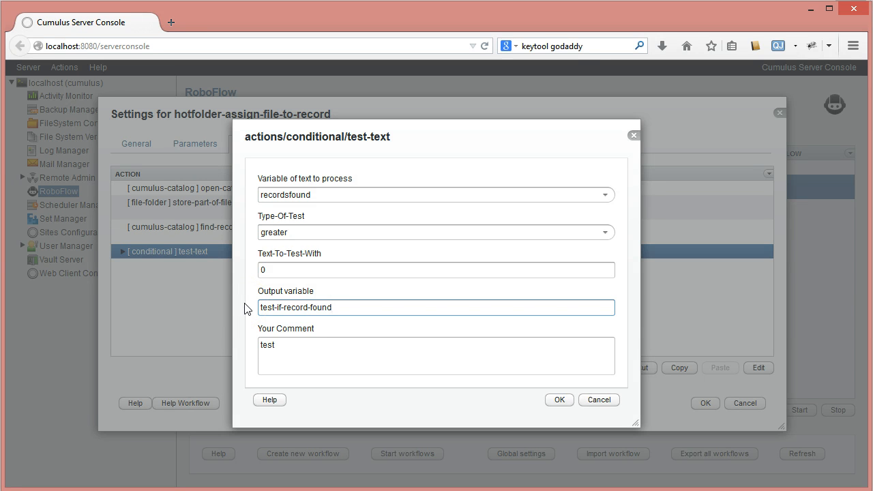
# - Set the test-text action to compare against 1 using the text-equals test
pyautogui.click(259, 270)
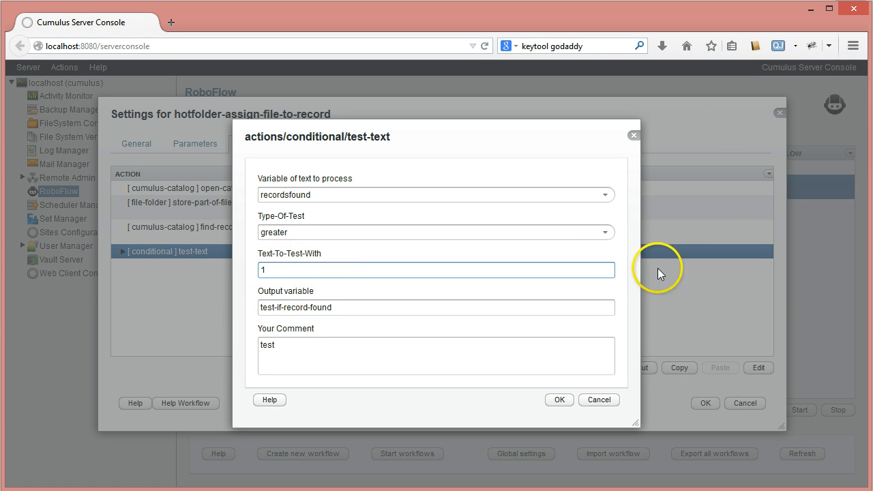
pyautogui.click(605, 231)
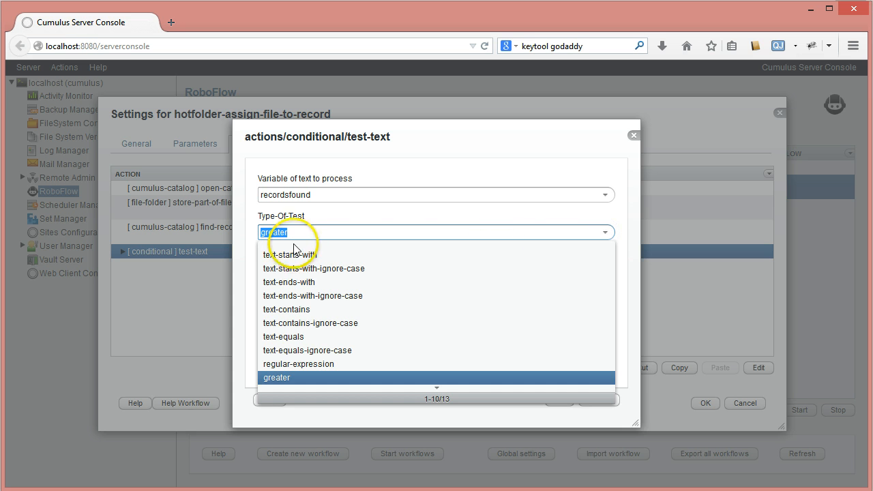
pyautogui.click(286, 337)
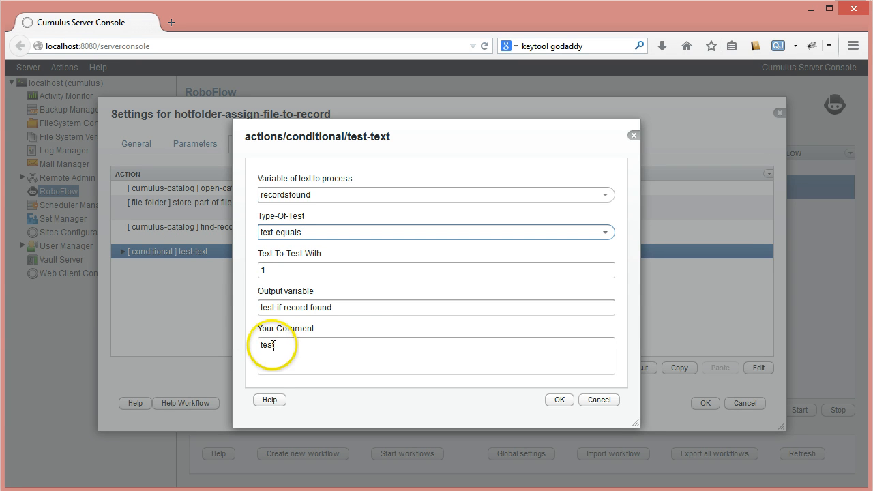
# - Replace the test-text action's comment with "test-if-record-found", copied from its output variable, and save the action
pyautogui.moveTo(343, 306); pyautogui.dragTo(208, 287)
pyautogui.hotkey('ctrl', 'c')
pyautogui.moveTo(273, 347); pyautogui.dragTo(205, 334)
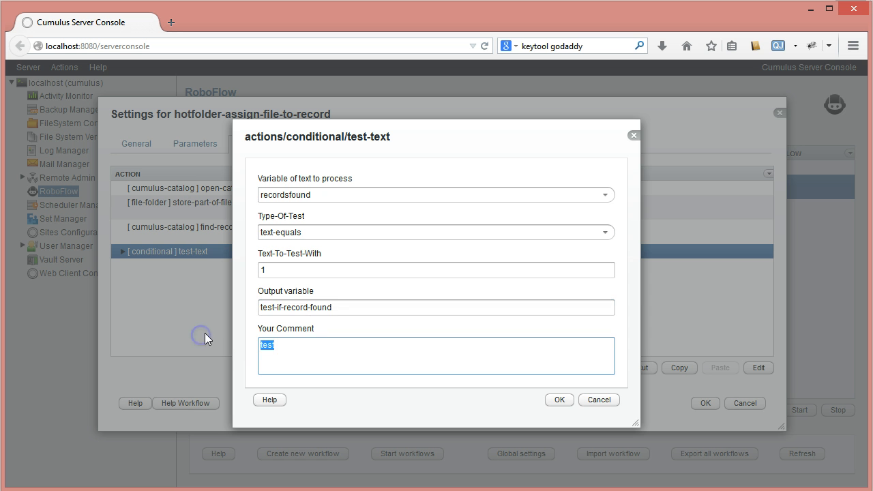
pyautogui.hotkey('ctrl', 'v')
pyautogui.click(553, 402)
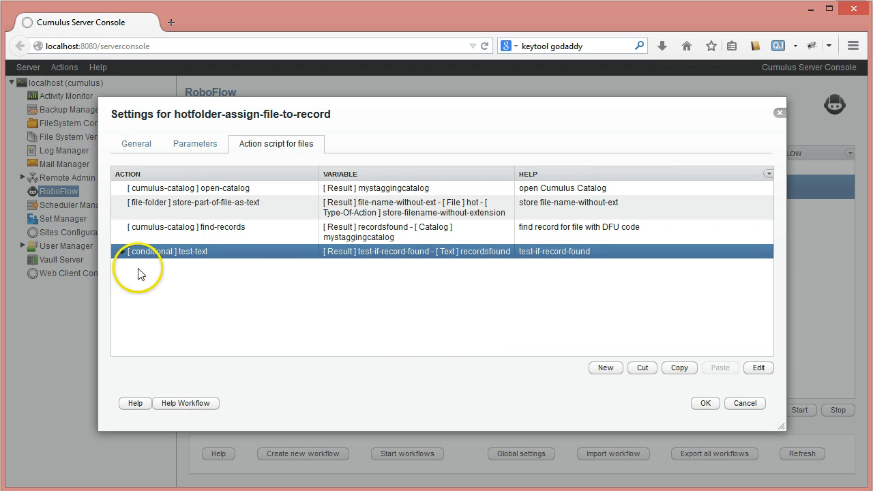
# - Add a store-path-as-folder action from the file-folder category inside the test-text condition
pyautogui.click(120, 259)
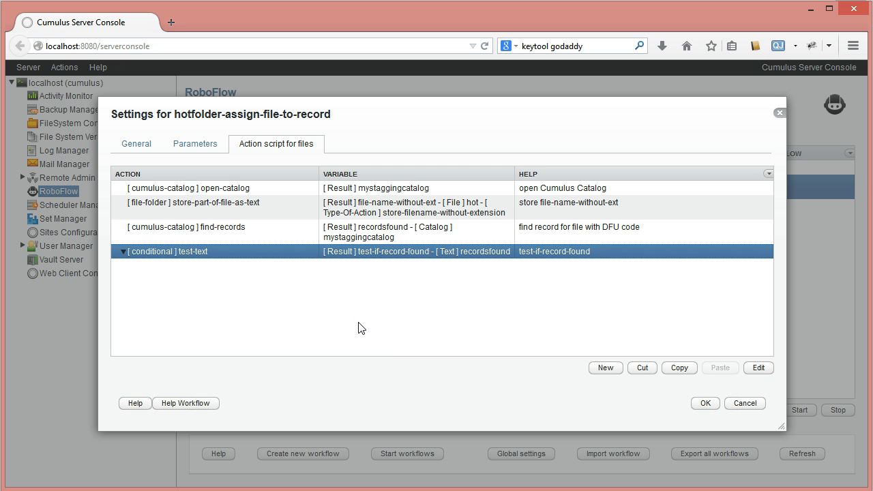
pyautogui.click(415, 368)
pyautogui.click(617, 372)
pyautogui.click(620, 230)
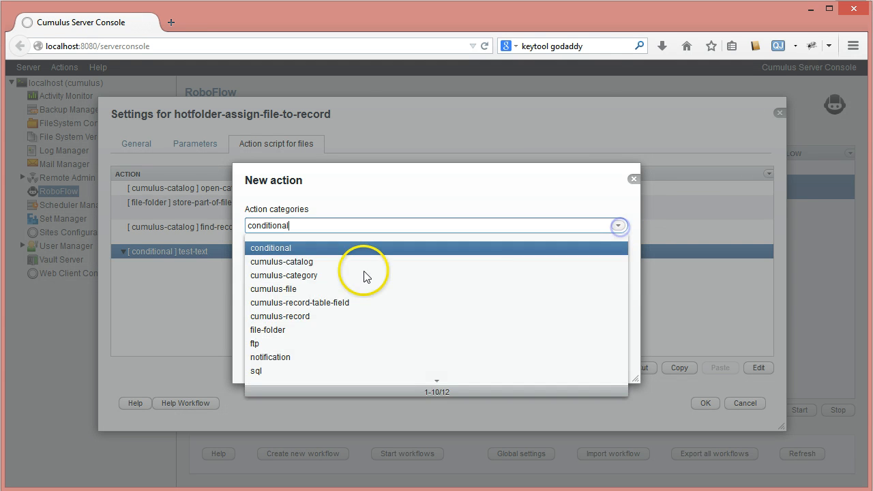
pyautogui.click(311, 332)
pyautogui.click(618, 263)
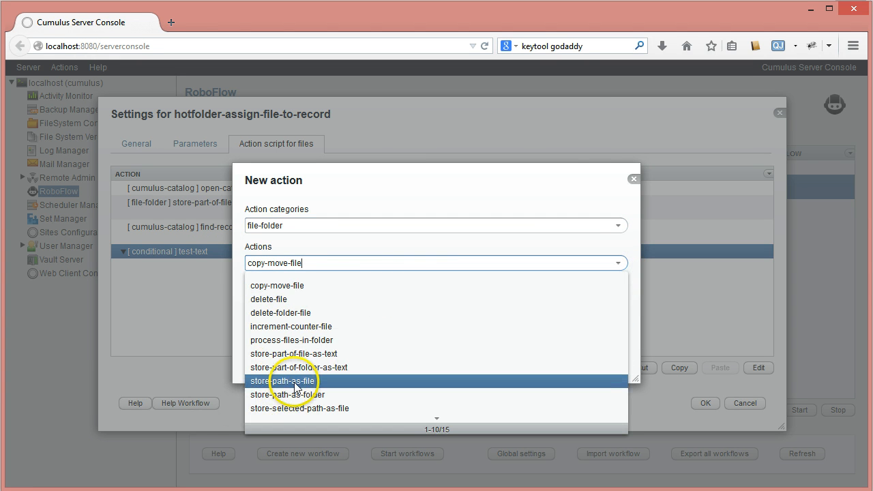
pyautogui.click(289, 395)
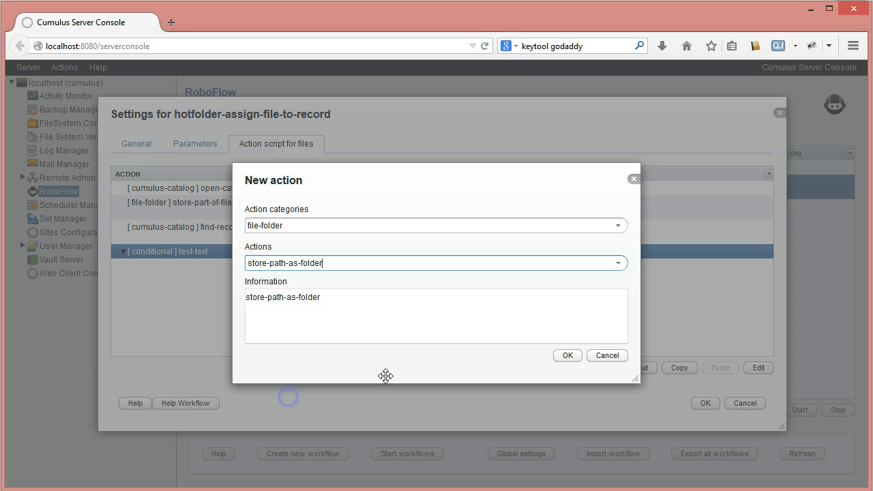
pyautogui.click(570, 356)
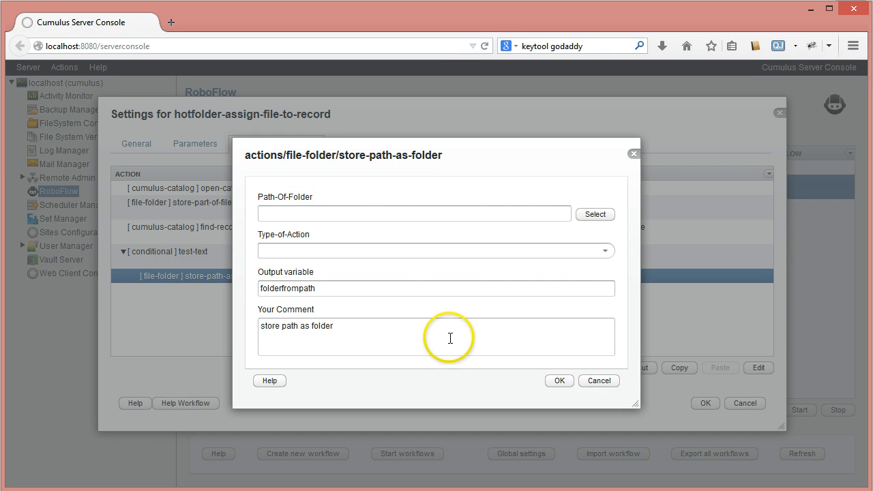
# - Set the action's folder path to finalfolder inside workflows\hotfolder-assign-file-to-record
pyautogui.click(603, 217)
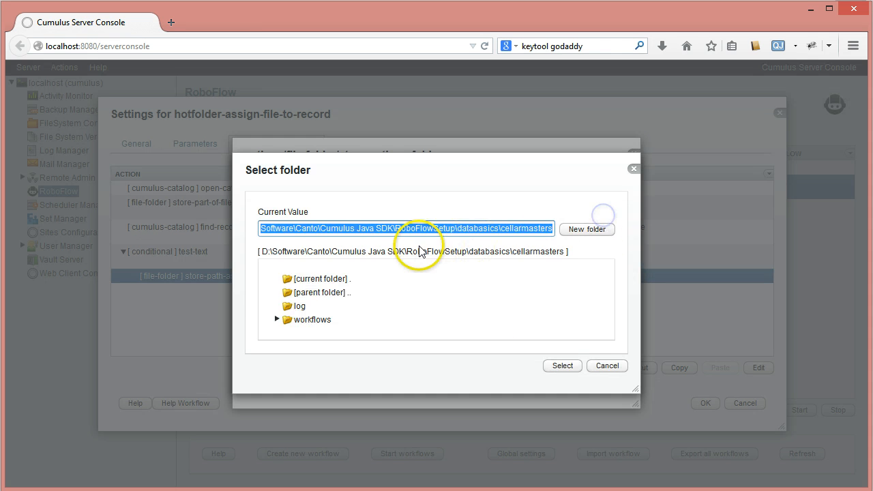
pyautogui.click(277, 319)
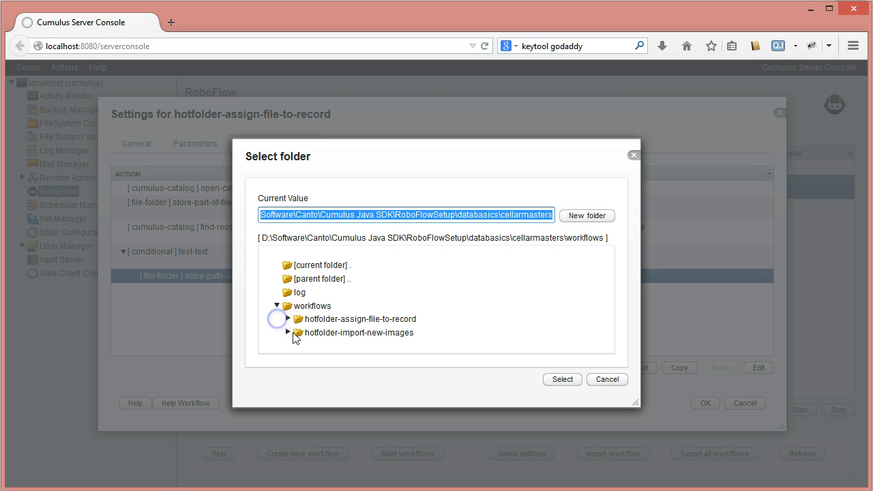
pyautogui.click(287, 319)
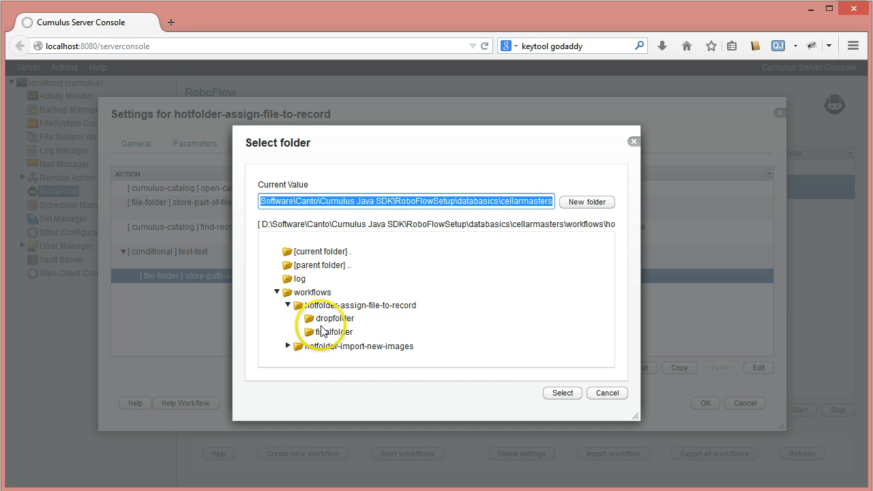
pyautogui.click(322, 332)
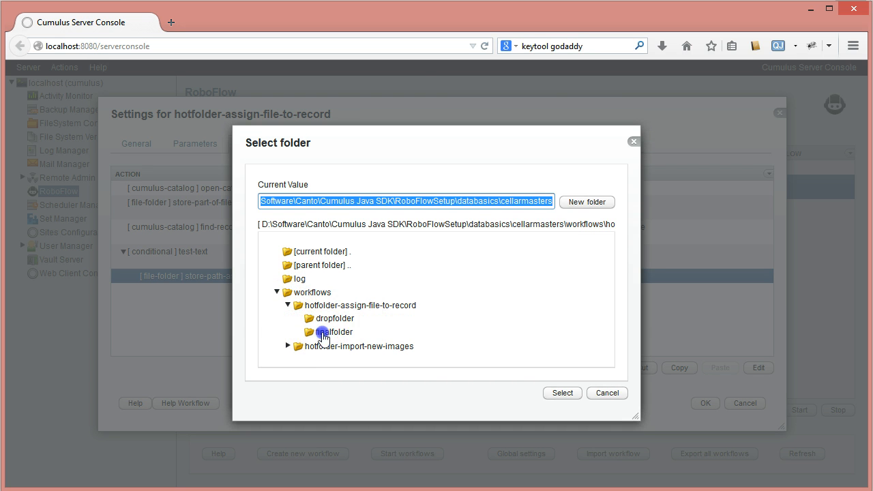
pyautogui.click(562, 393)
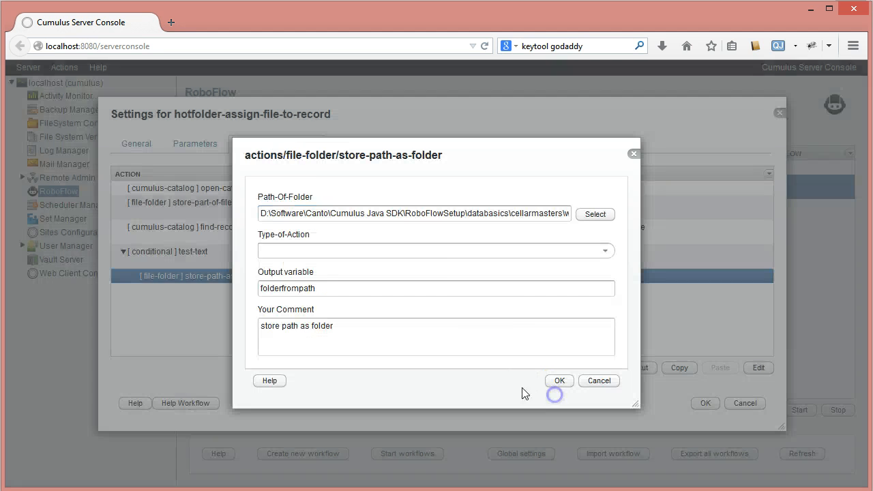
# - Set the store-path-as-folder action's type to create-folder-if-not-exists and its output variable to "target-folder"
pyautogui.click(604, 251)
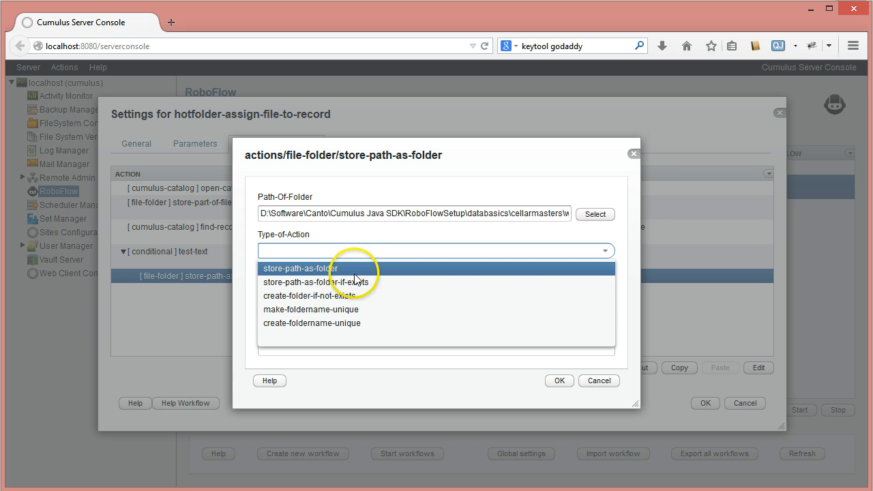
pyautogui.click(307, 301)
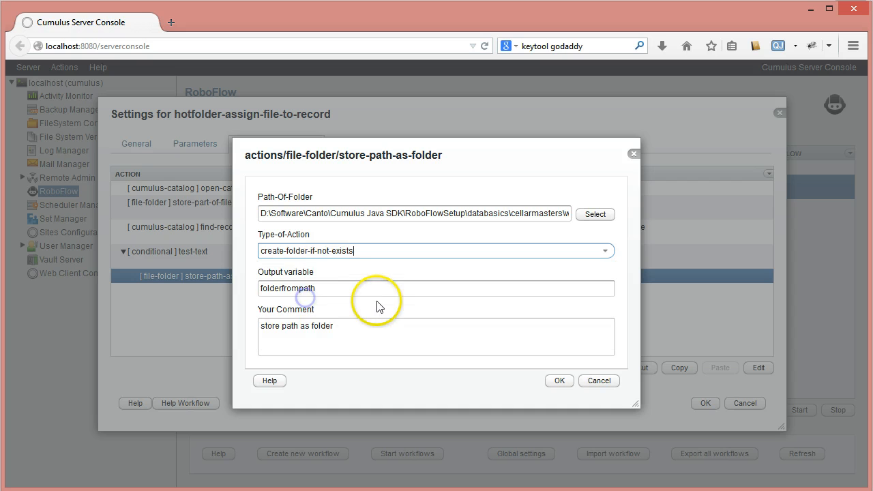
pyautogui.moveTo(321, 293); pyautogui.dragTo(222, 288)
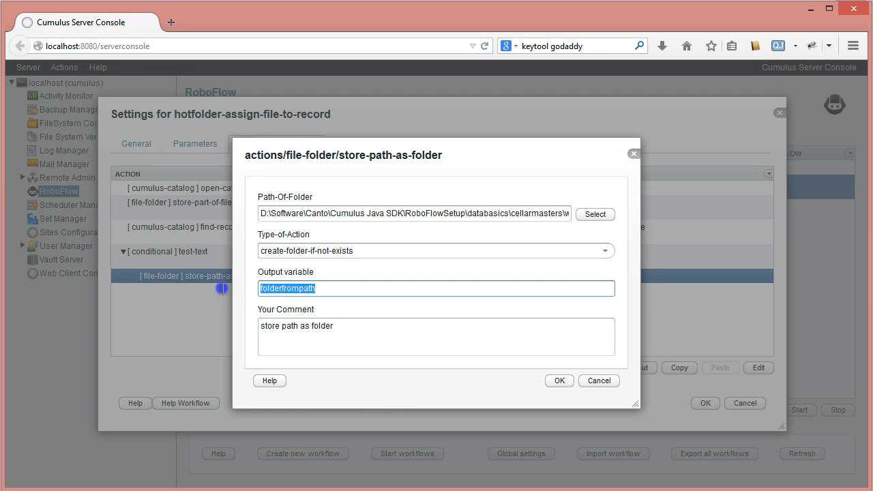
pyautogui.write('t')
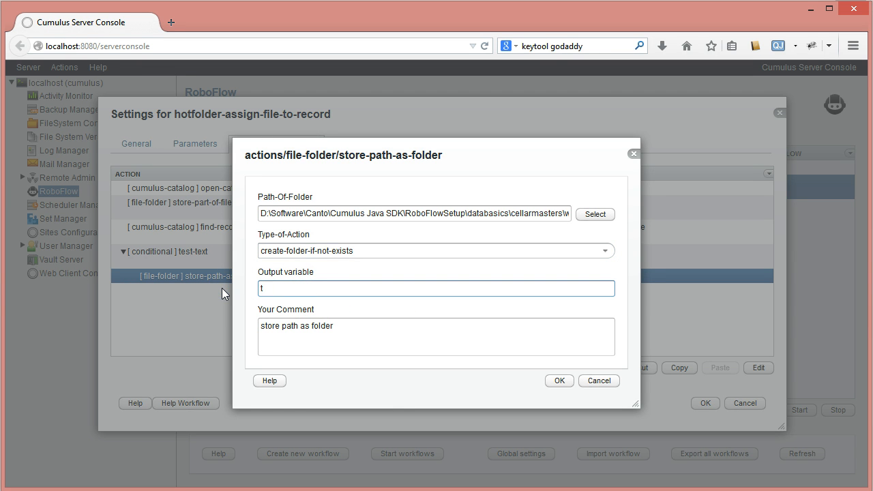
pyautogui.write('arget-folder-')
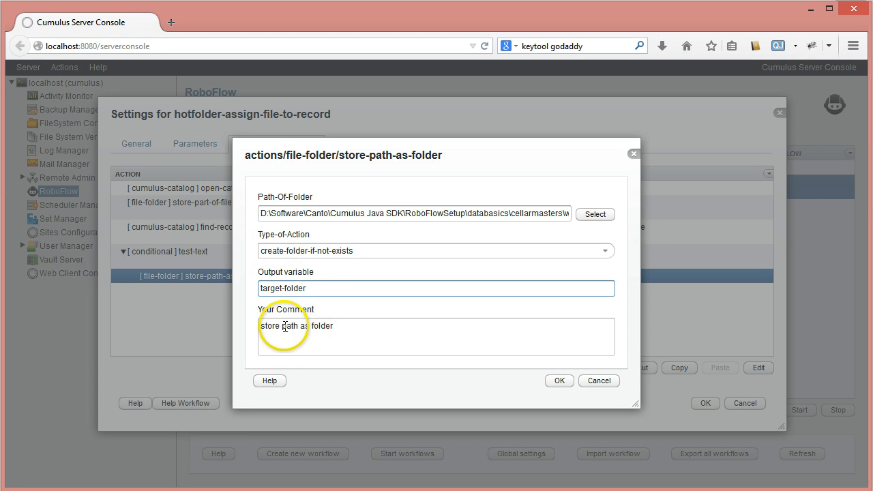
# - Change the store-path-as-folder action's comment to "store target-folder" and save the action
pyautogui.moveTo(311, 287); pyautogui.dragTo(234, 285)
pyautogui.hotkey('ctrl', 'c')
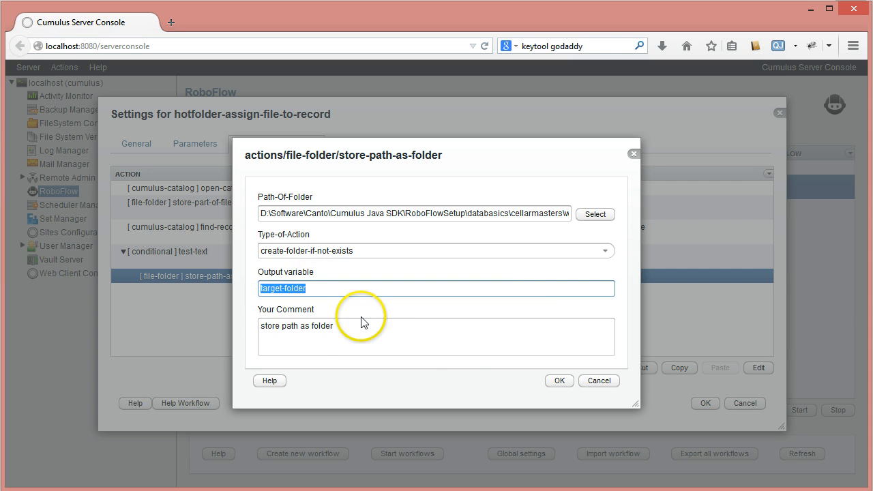
pyautogui.moveTo(281, 325); pyautogui.dragTo(374, 325)
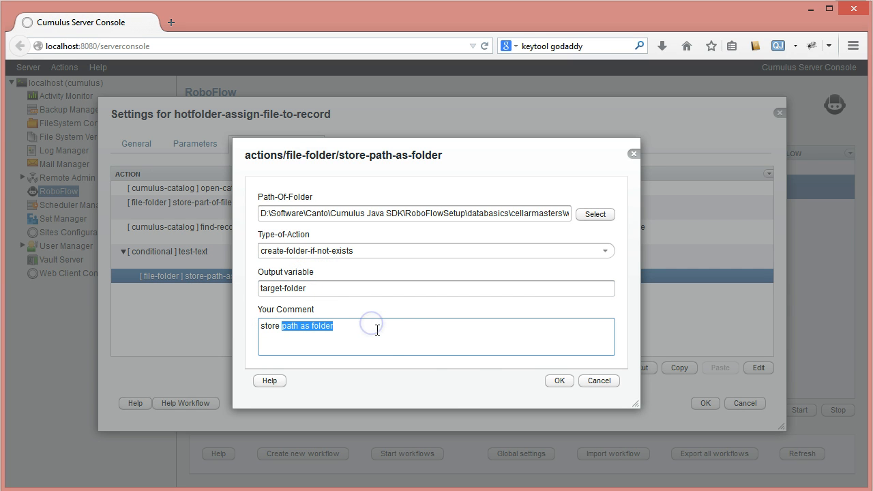
pyautogui.hotkey('ctrl', 'v')
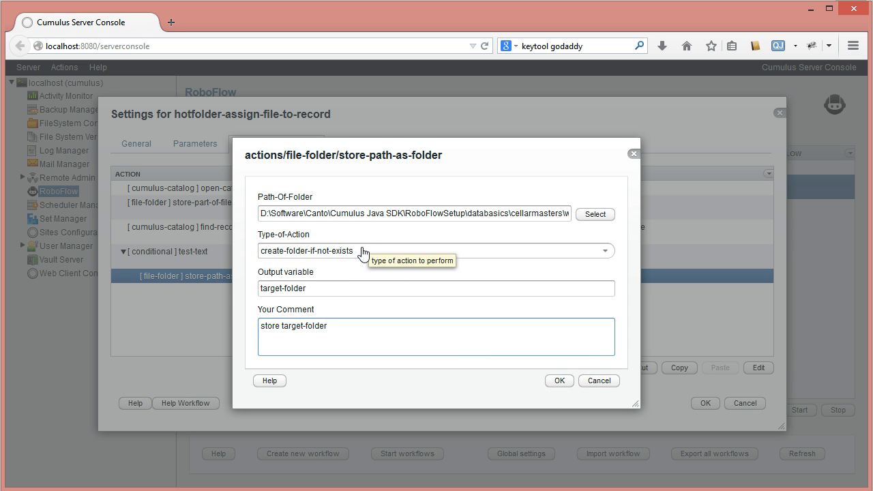
pyautogui.click(555, 380)
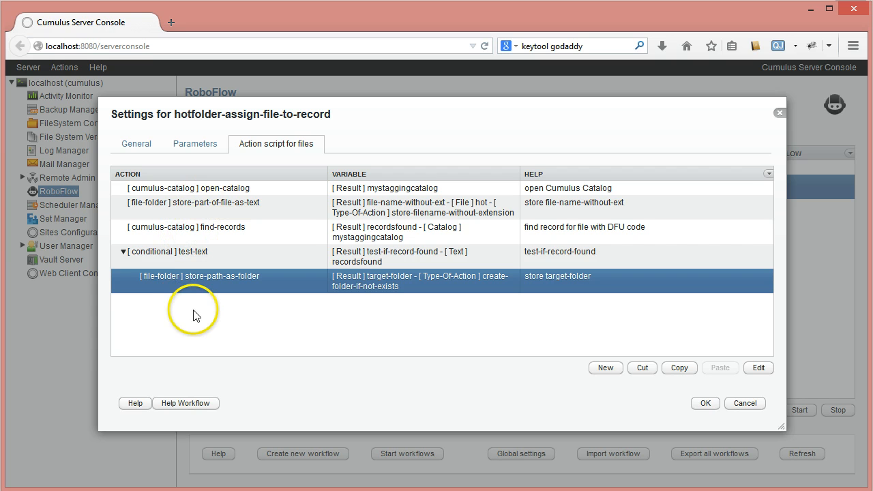
# - Add a copy-move-file action from the file-folder category after the store-path-as-folder action
pyautogui.click(598, 369)
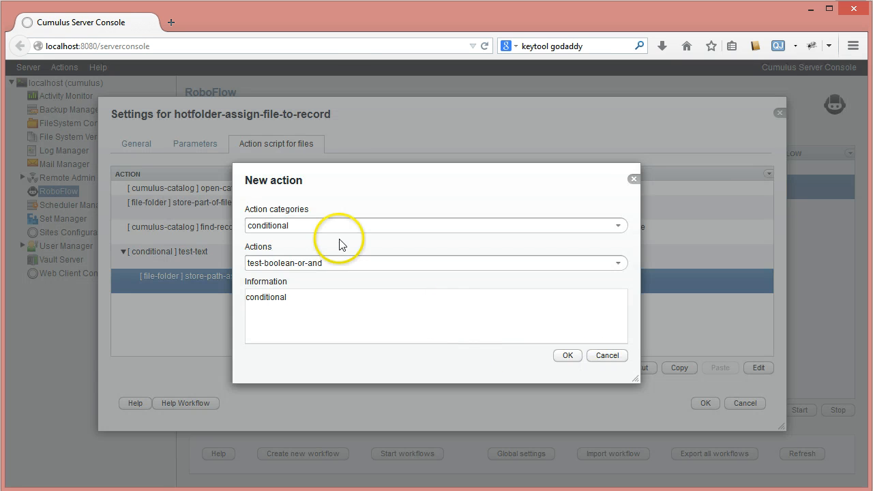
pyautogui.click(618, 225)
pyautogui.click(273, 331)
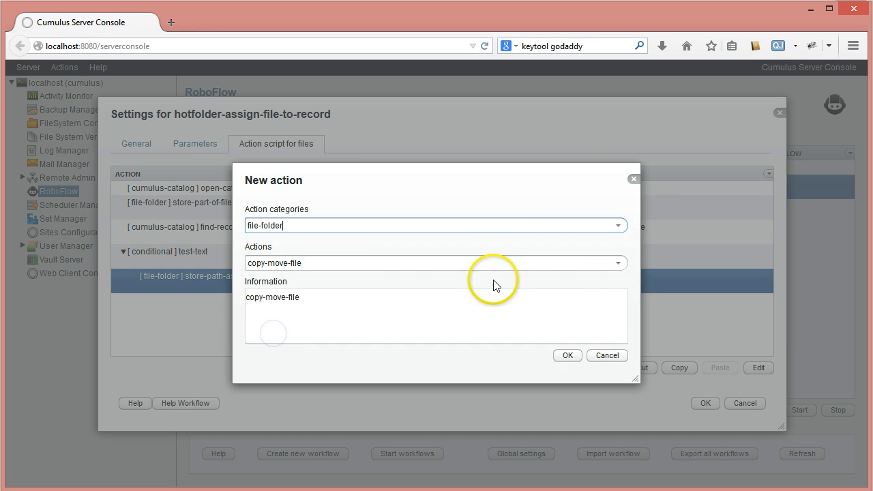
pyautogui.click(618, 263)
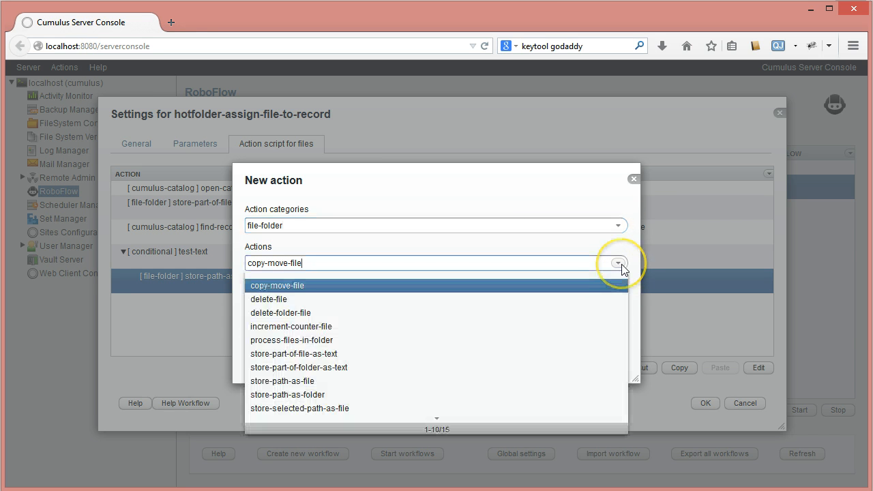
pyautogui.click(620, 264)
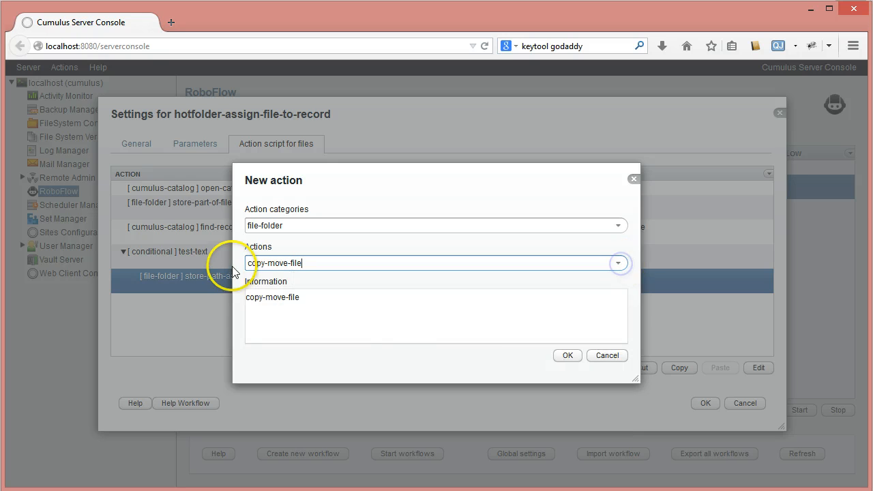
pyautogui.click(560, 353)
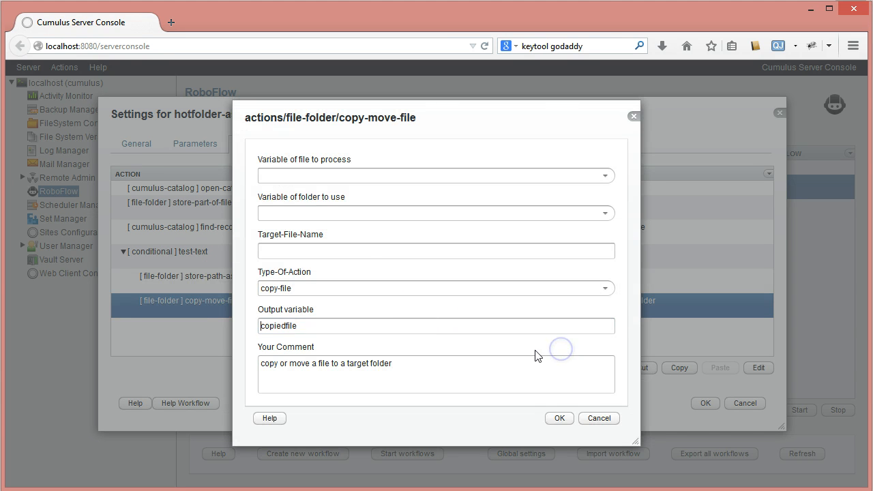
# - Set the copy-move-file action's file variable to "hot" and its folder variable to "target-folder"
pyautogui.click(605, 175)
pyautogui.click(272, 207)
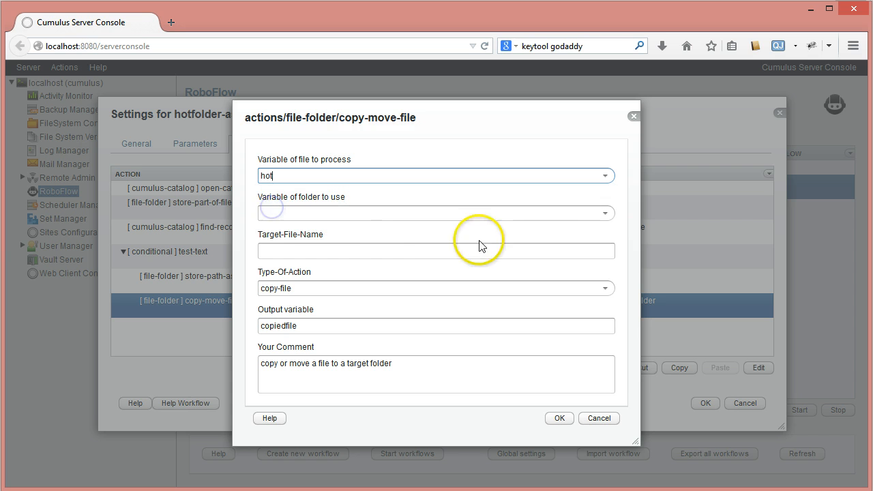
pyautogui.click(604, 214)
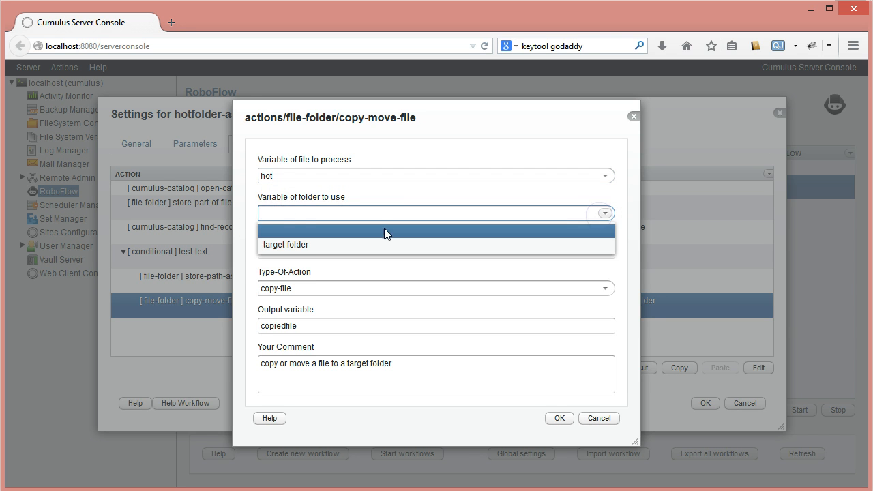
pyautogui.click(267, 243)
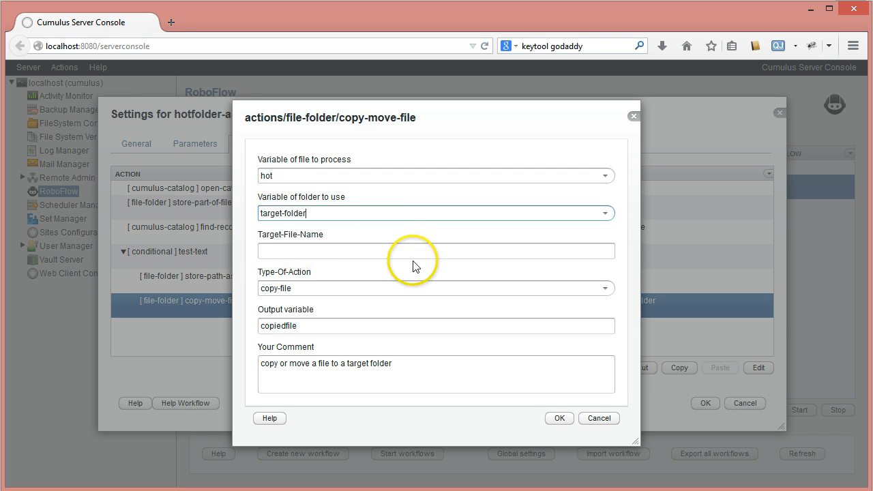
pyautogui.click(271, 248)
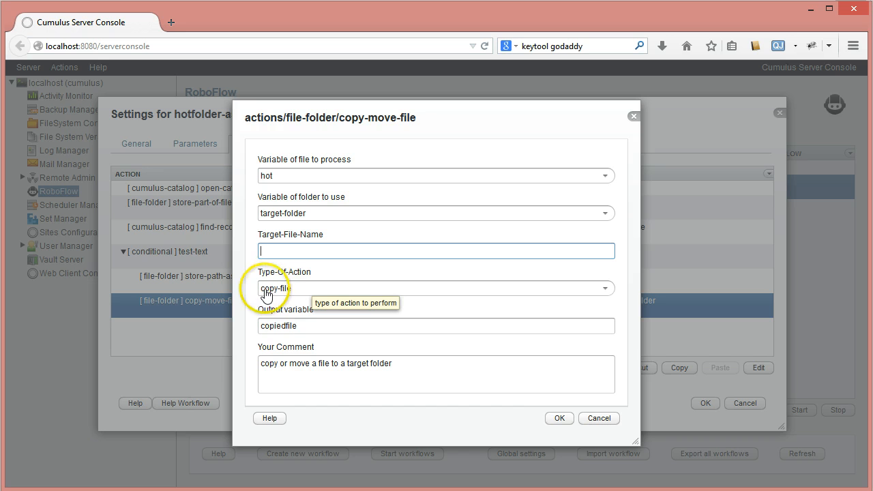
# - Keep copy-file as the action type, change the comment to "copy new file to targetfolder" and save the copy-move-file action
pyautogui.click(600, 288)
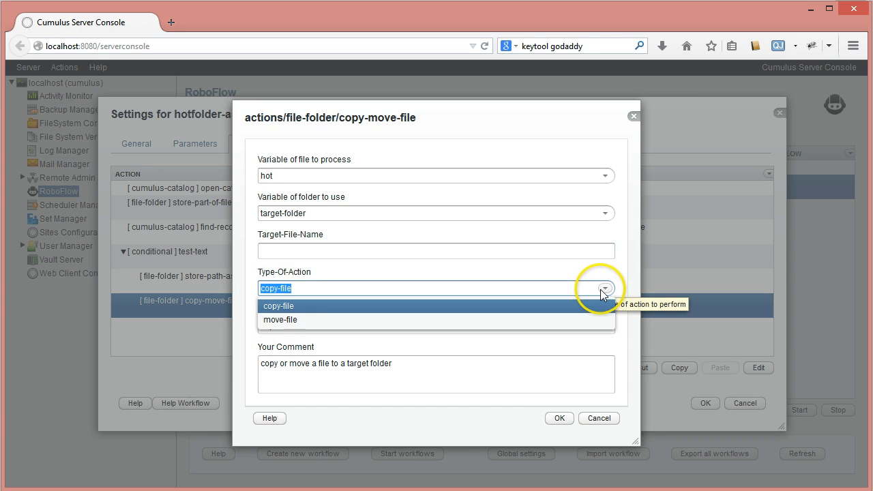
pyautogui.click(600, 288)
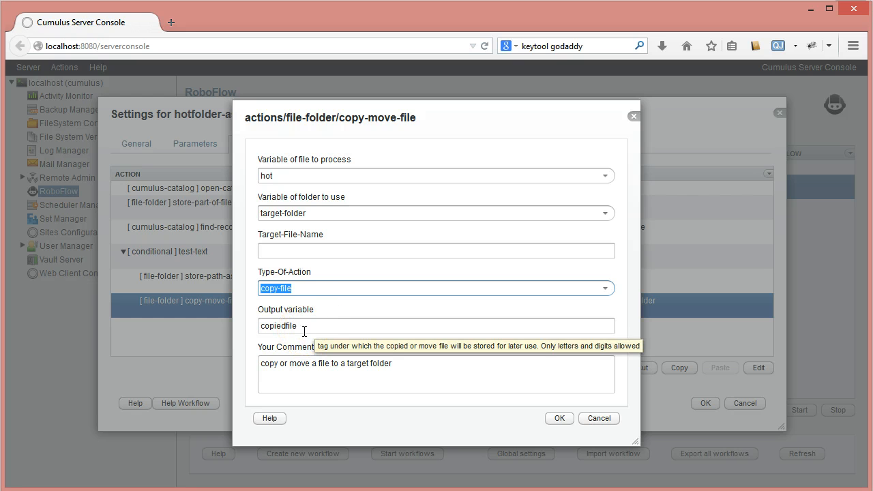
pyautogui.press('Tab')
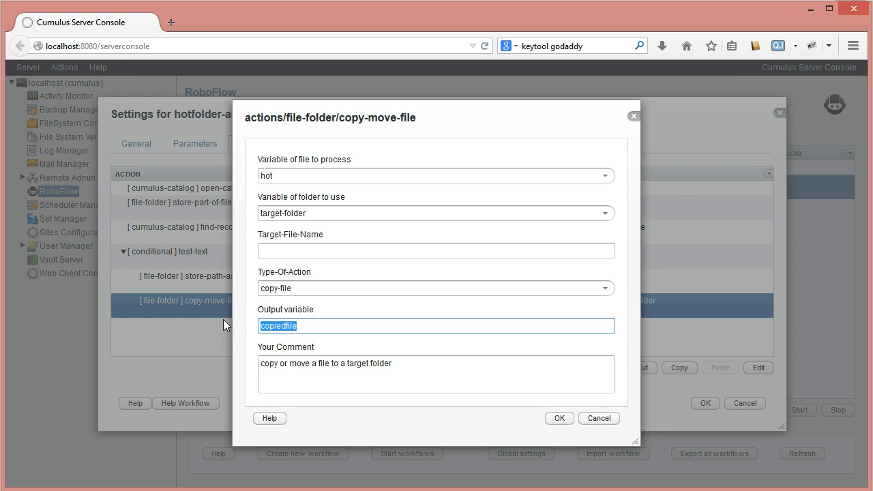
pyautogui.click(223, 320)
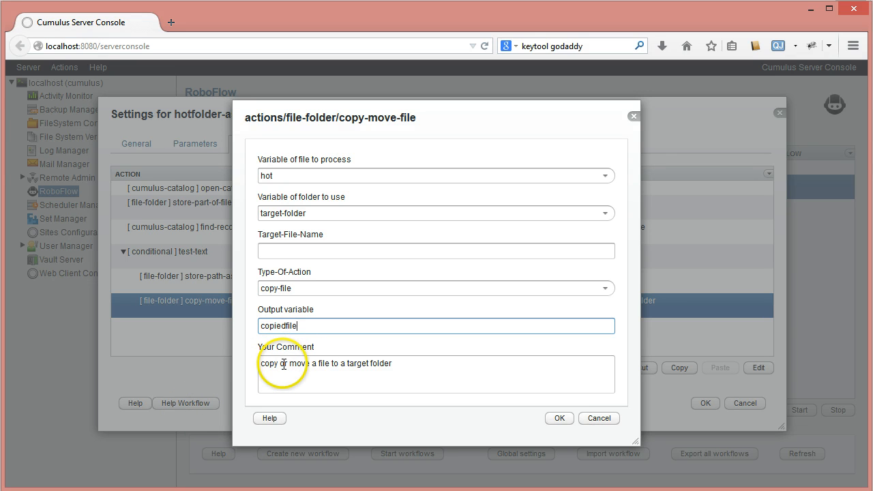
pyautogui.moveTo(282, 365); pyautogui.dragTo(409, 363)
pyautogui.write('new')
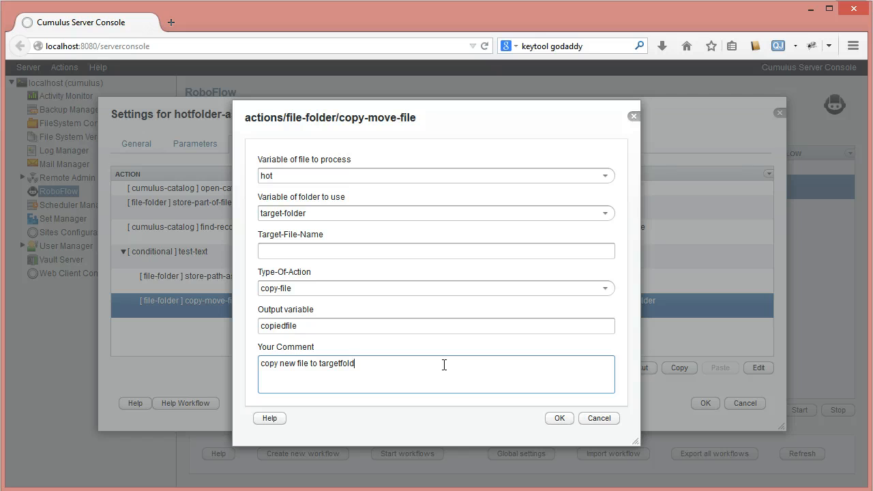
pyautogui.click(559, 418)
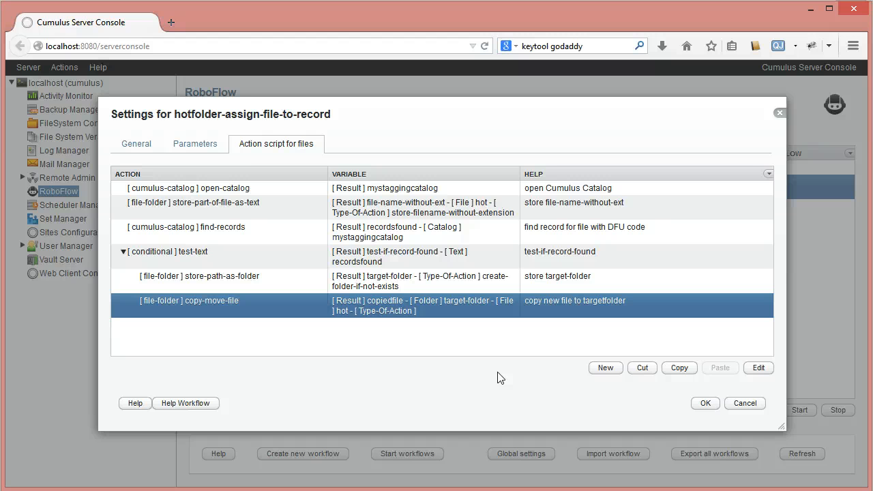
# - Add a store-part-of-file-as-text action from the file-folder category after the copy-move-file action
pyautogui.click(615, 374)
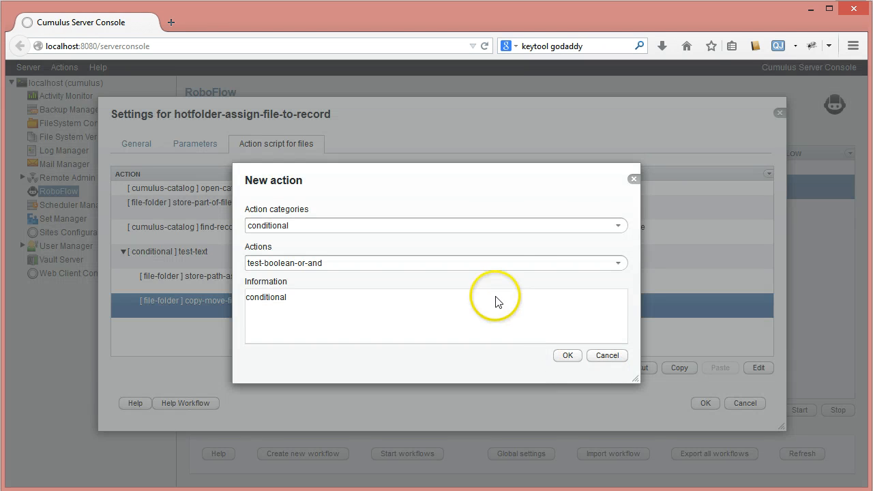
pyautogui.click(619, 225)
pyautogui.click(306, 330)
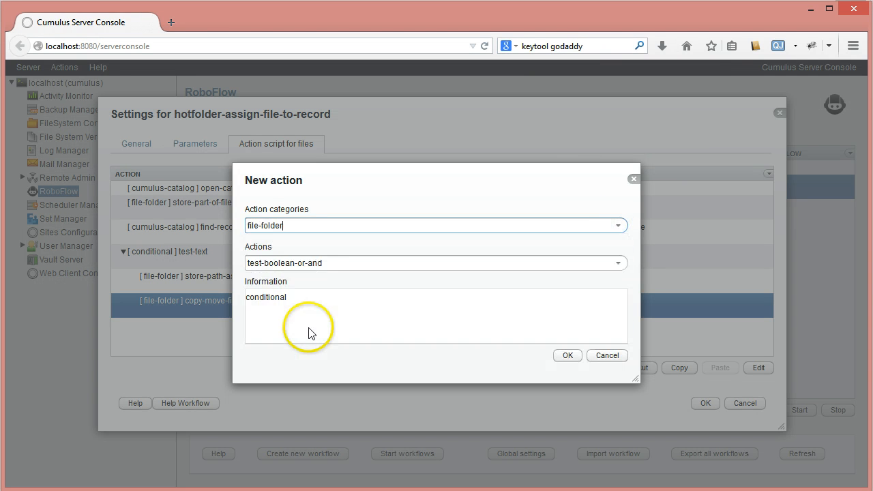
pyautogui.click(620, 265)
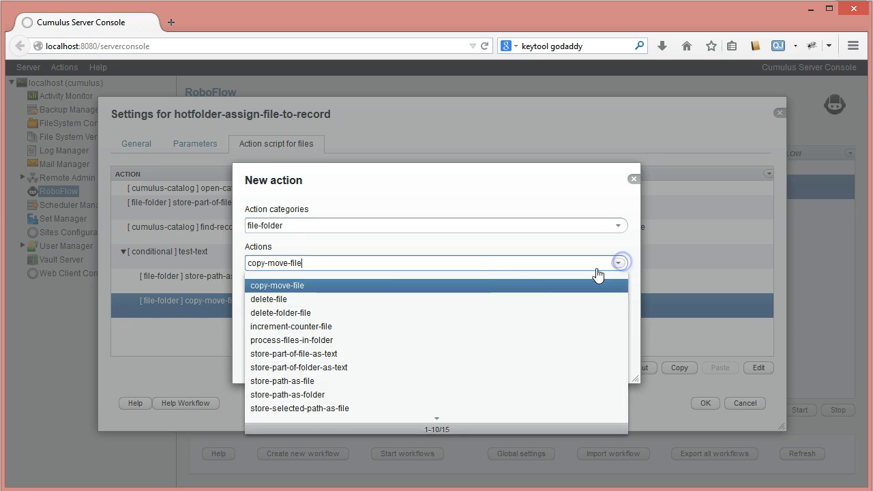
pyautogui.click(295, 353)
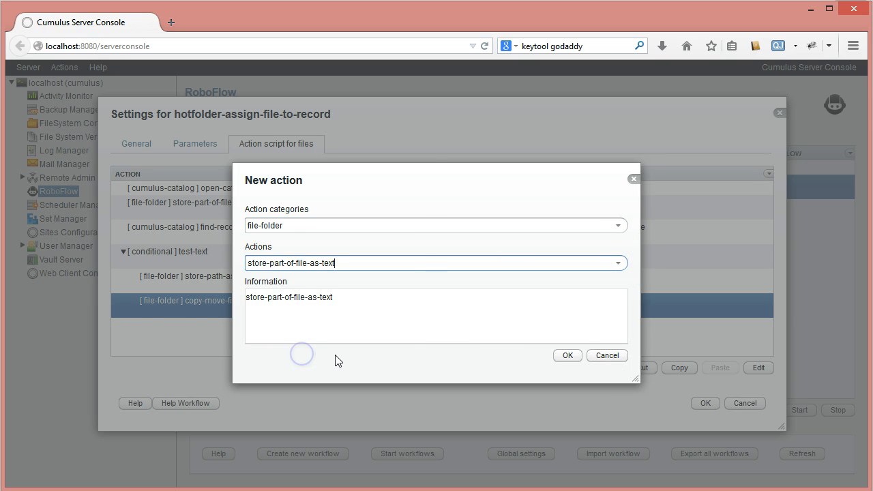
pyautogui.click(570, 357)
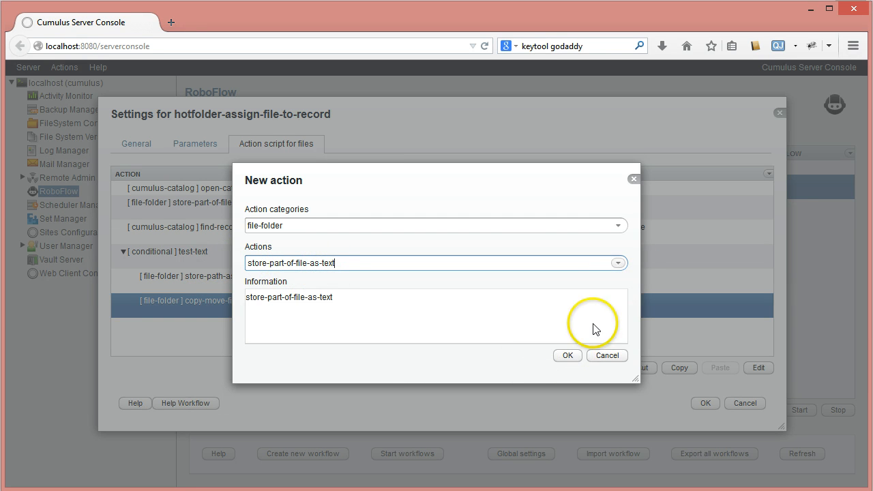
pyautogui.click(571, 356)
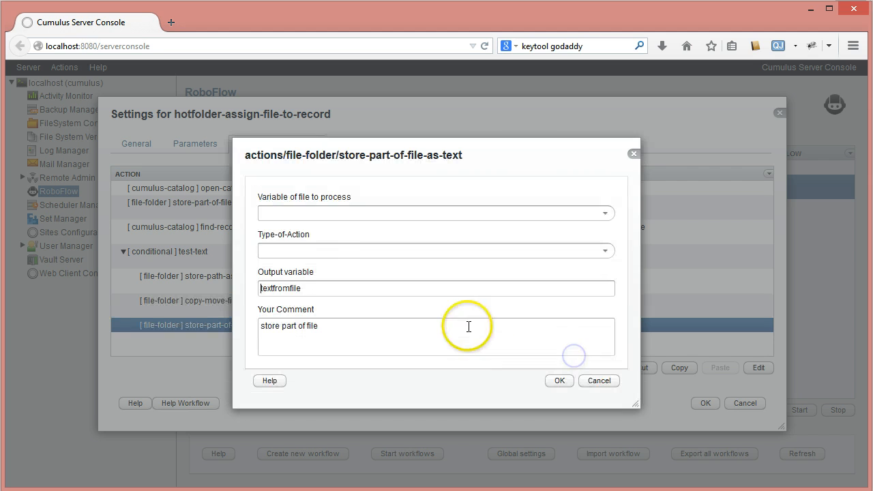
# - Set the new action's file variable to "copiedfile" and its type to store-filepath
pyautogui.click(605, 212)
pyautogui.click(317, 258)
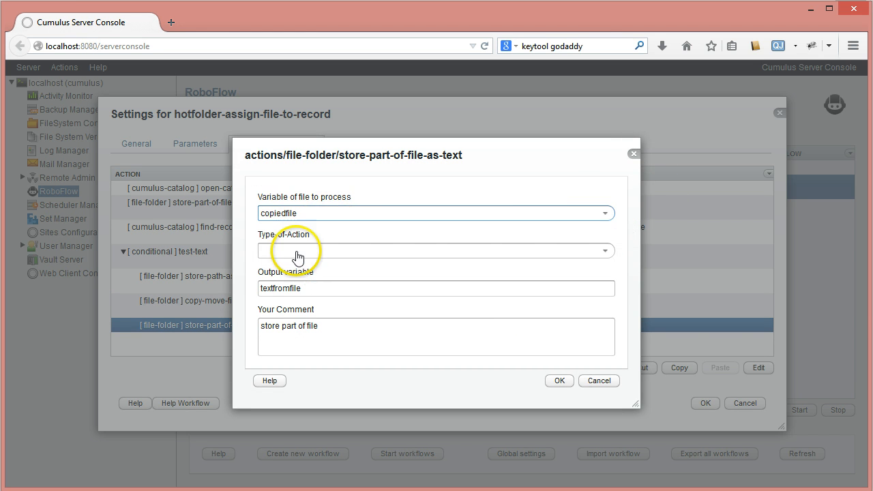
pyautogui.click(605, 251)
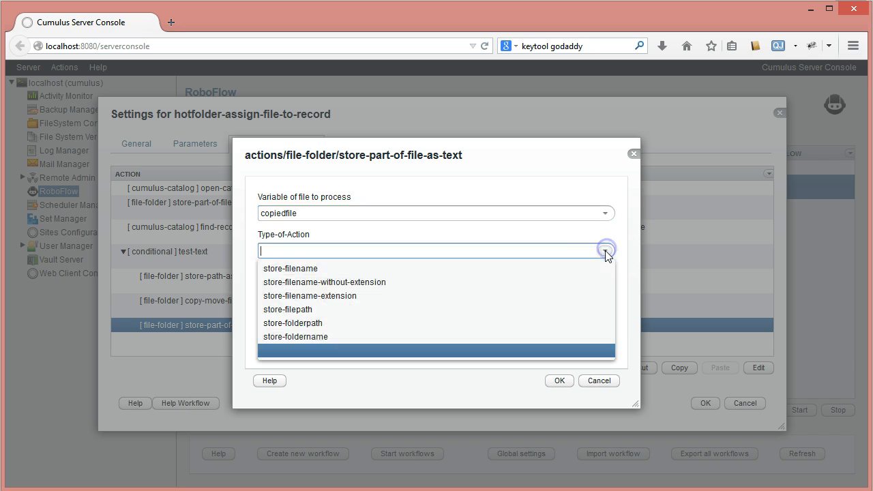
pyautogui.click(318, 312)
# - Name the store-part-of-file-as-text action's output variable "target-file-path"
pyautogui.moveTo(324, 289); pyautogui.dragTo(215, 286)
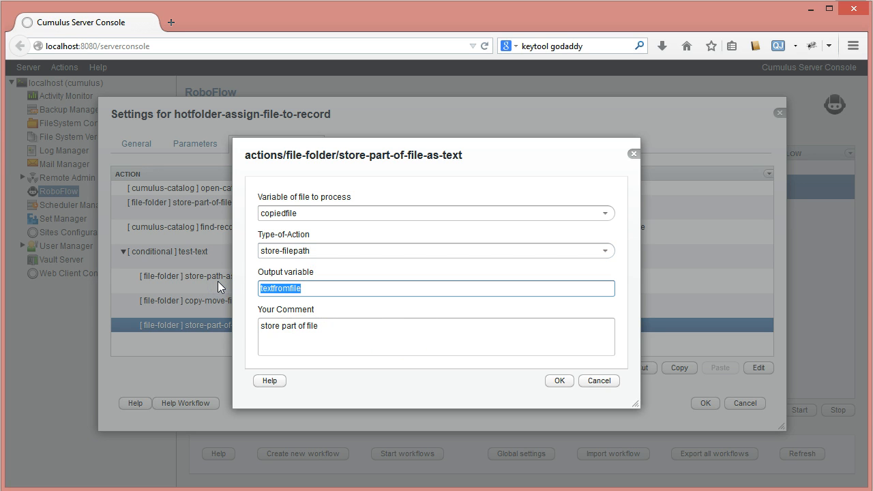
pyautogui.write('targetfilepath')
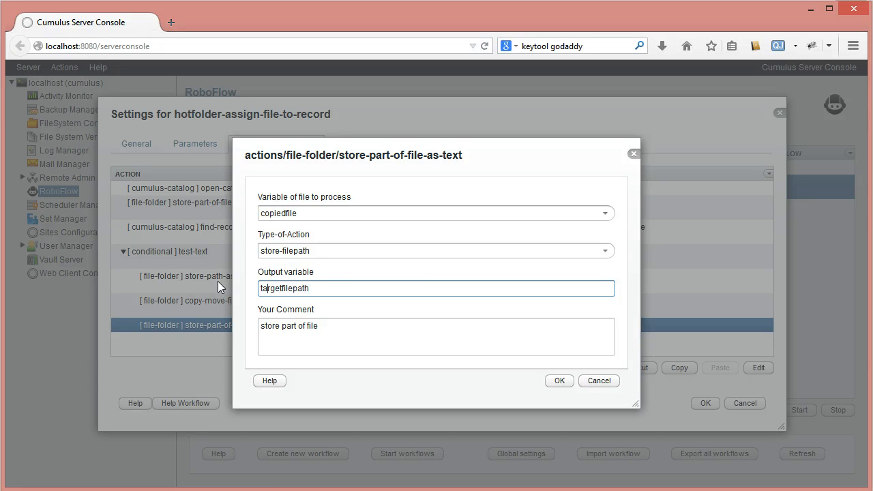
pyautogui.press('Left')
pyautogui.press('Left')
pyautogui.press('Right')
pyautogui.press('Right')
pyautogui.press('Right')
pyautogui.write('-')
pyautogui.press('Right')
pyautogui.press('Right')
pyautogui.press('Right')
pyautogui.press('Right')
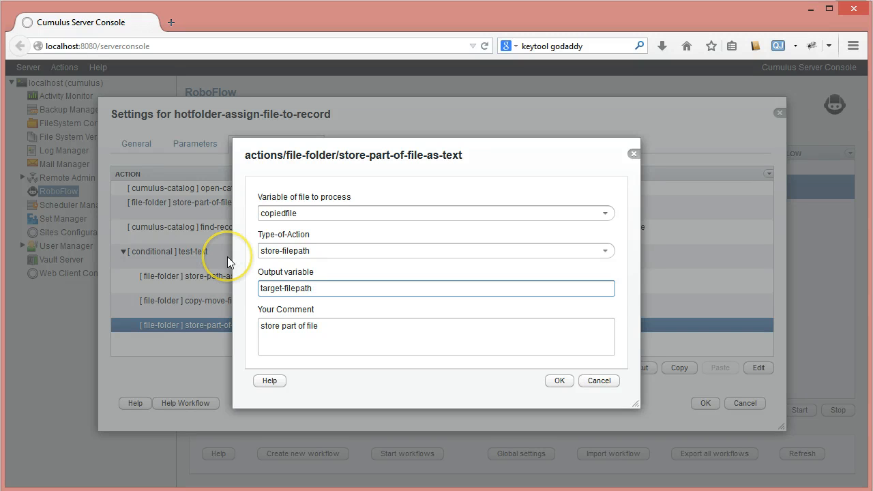
pyautogui.write('-')
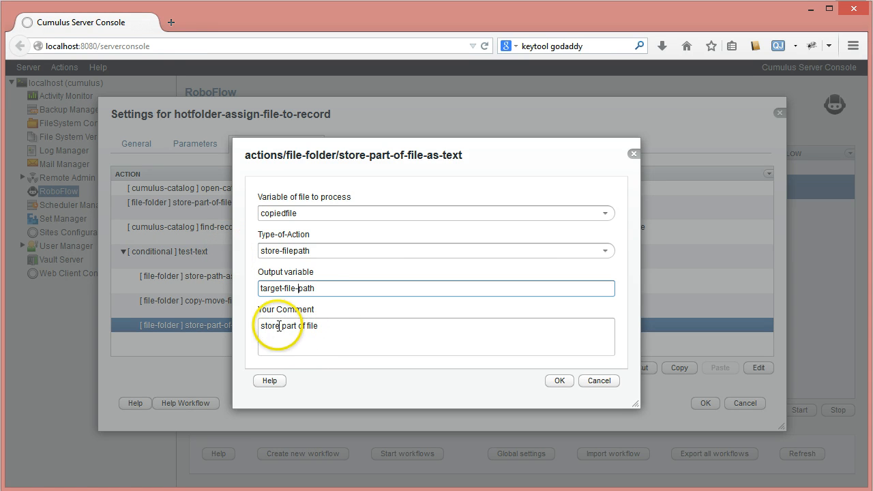
# - Change the action's comment to "store target-file-path", reusing the output variable name, and save the action
pyautogui.moveTo(332, 289); pyautogui.dragTo(191, 273)
pyautogui.hotkey('ctrl', 'c')
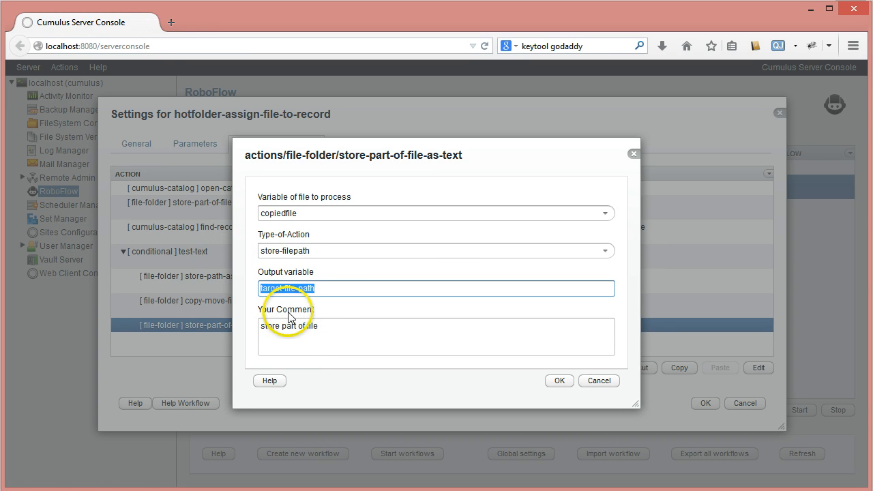
pyautogui.moveTo(281, 326); pyautogui.dragTo(390, 335)
pyautogui.hotkey('ctrl', 'v')
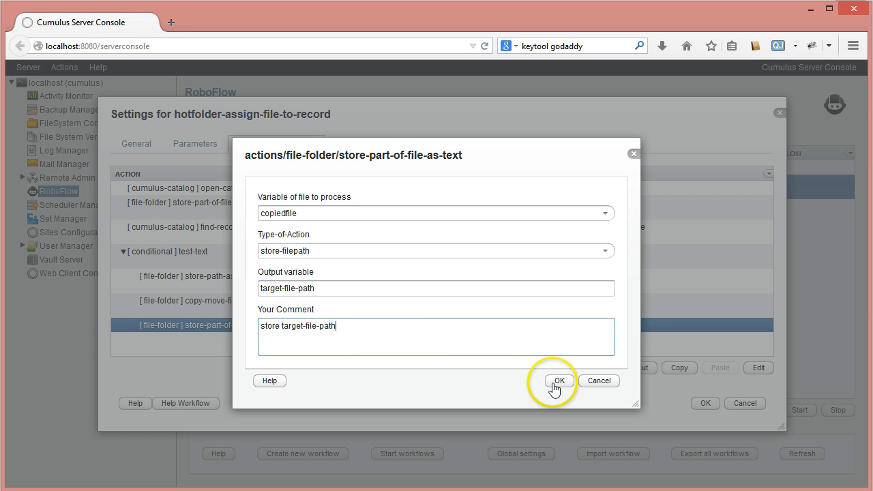
pyautogui.click(558, 381)
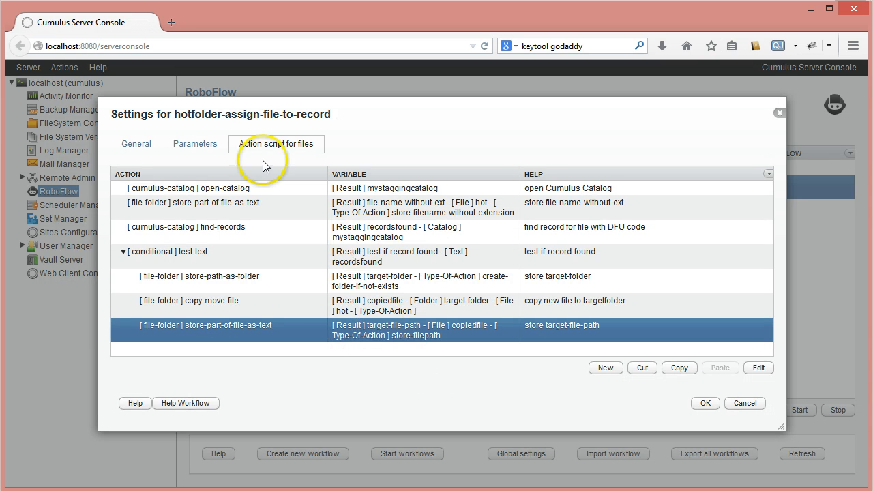
# - Move the workflow settings dialog aside and widen it to give the action script more room
pyautogui.moveTo(268, 105); pyautogui.dragTo(251, 104)
pyautogui.moveTo(217, 103); pyautogui.dragTo(206, 99)
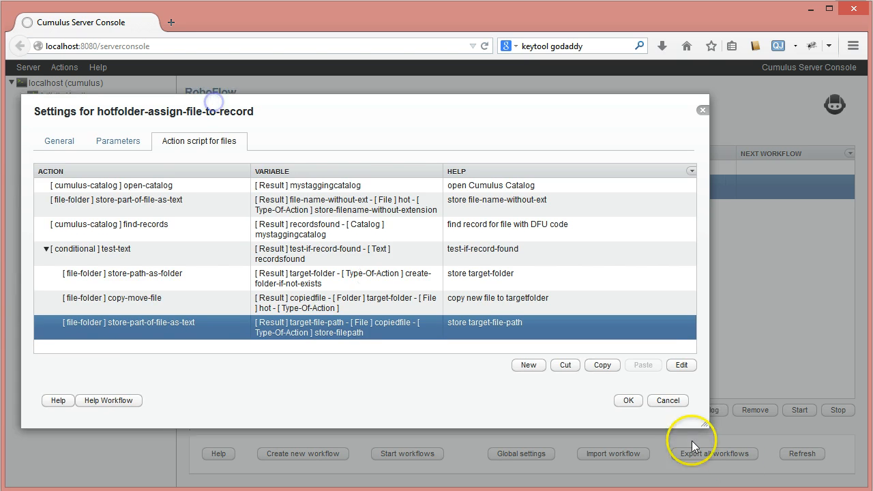
pyautogui.moveTo(699, 426)
pyautogui.mouseDown()
pyautogui.moveTo(741, 427)
pyautogui.moveTo(645, 427)
pyautogui.moveTo(691, 426)
pyautogui.mouseUp()
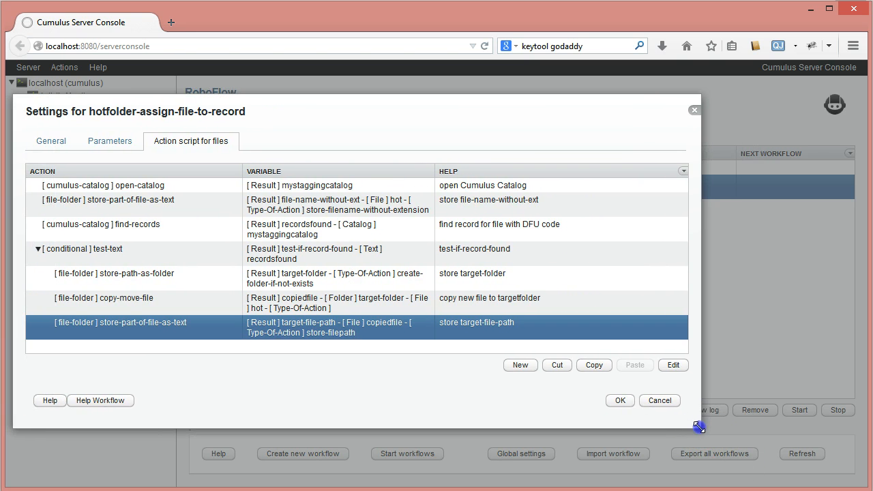
pyautogui.moveTo(766, 432); pyautogui.dragTo(862, 435)
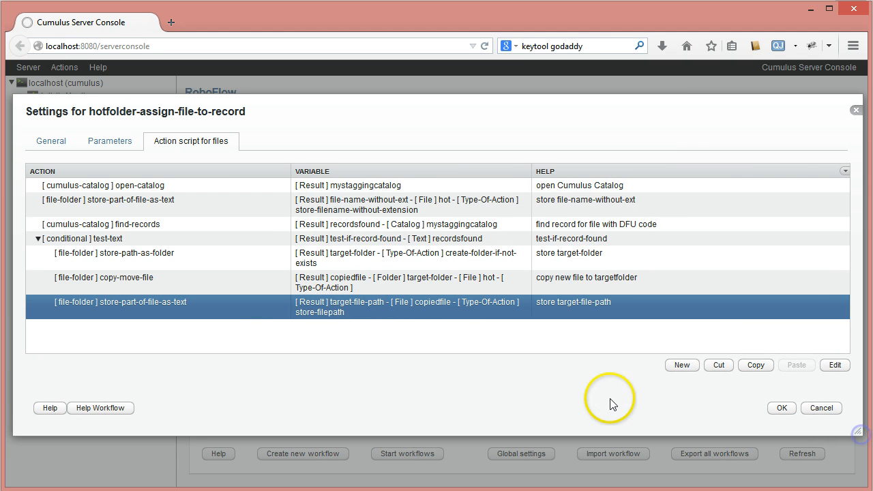
# - Add a set-asset-reference action from the cumulus-file category below the store target-file-path action
pyautogui.click(681, 366)
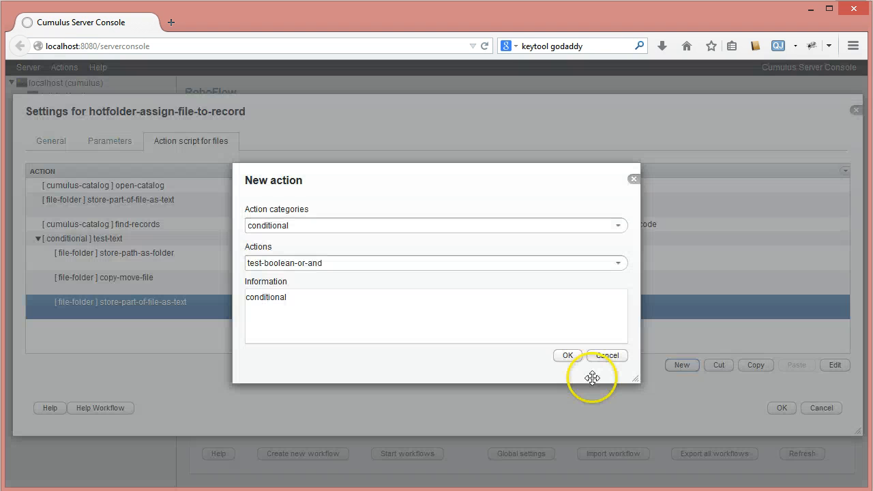
pyautogui.click(619, 227)
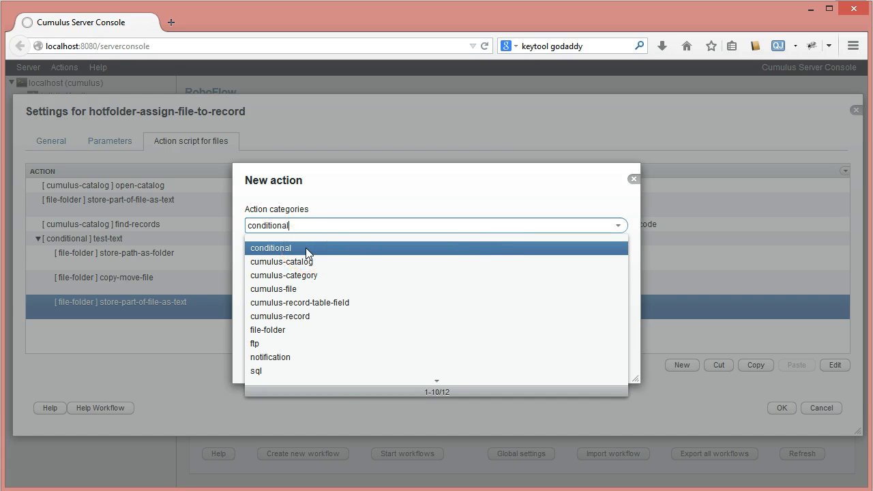
pyautogui.click(310, 316)
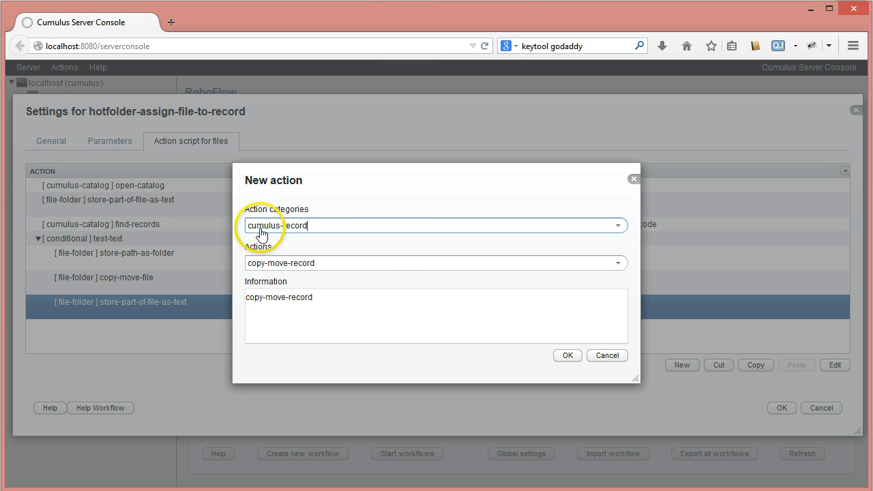
pyautogui.click(619, 263)
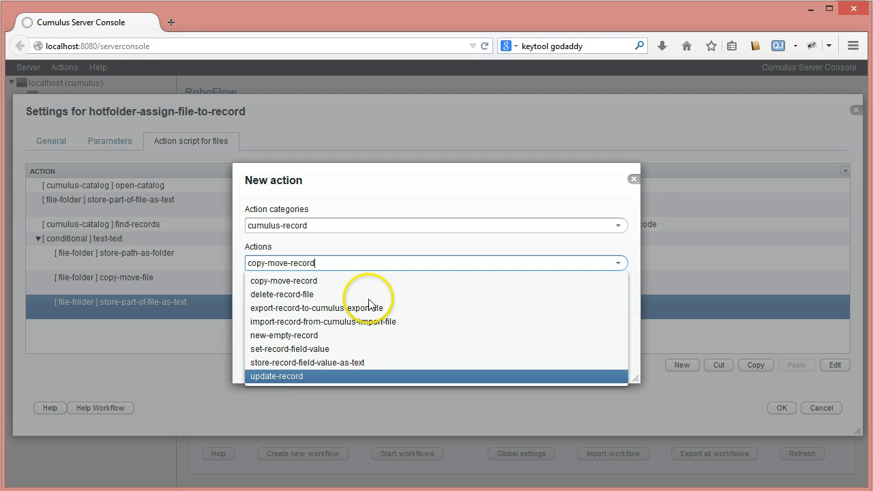
pyautogui.click(386, 190)
pyautogui.click(619, 230)
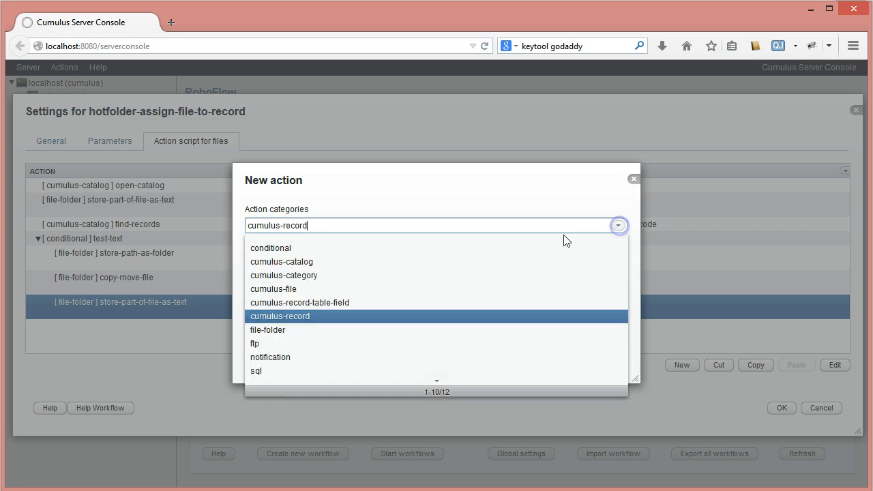
pyautogui.click(291, 289)
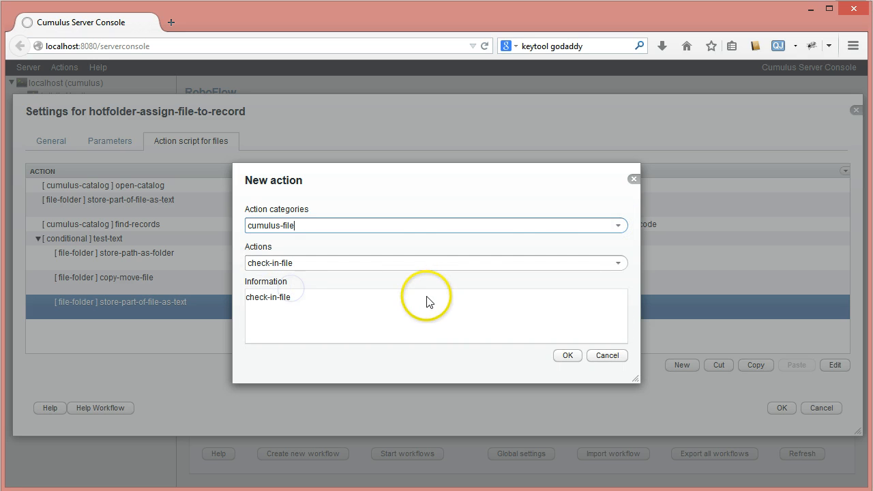
pyautogui.click(619, 264)
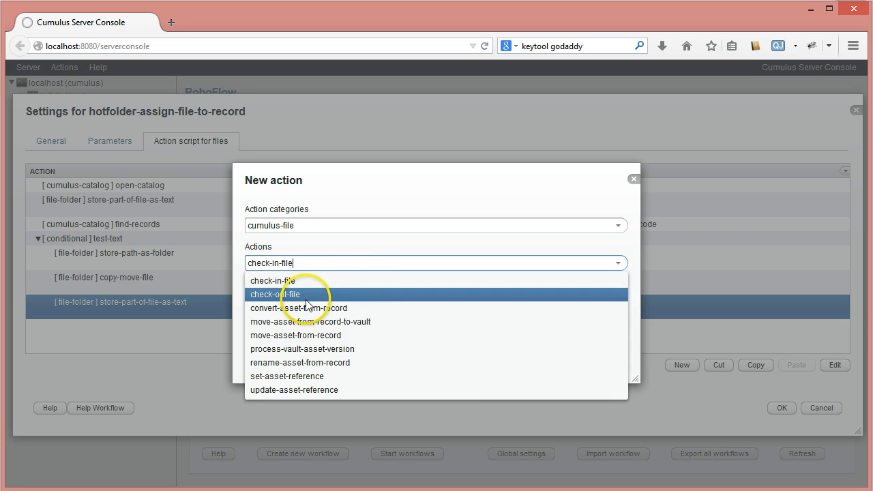
pyautogui.click(310, 375)
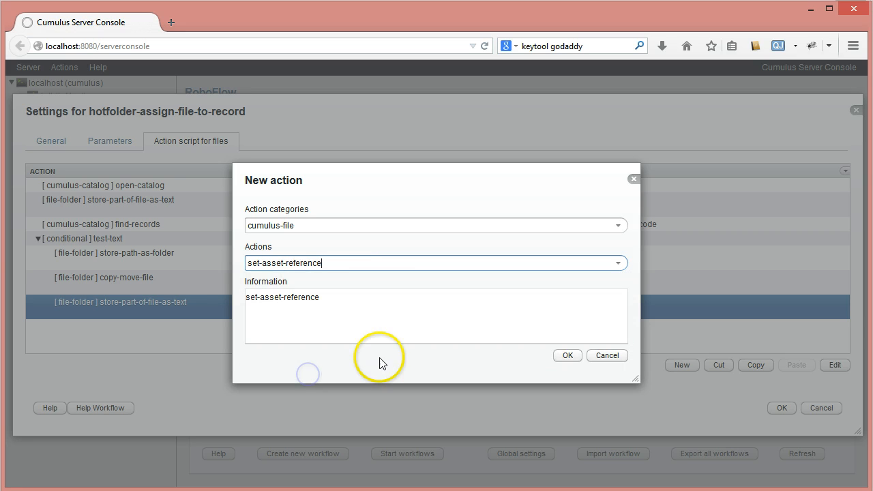
pyautogui.click(565, 362)
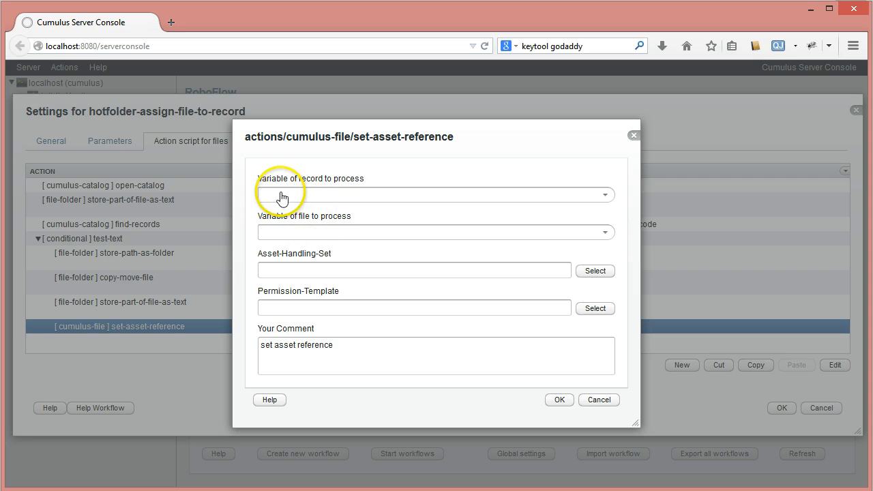
# - Set the set-asset-reference action's variable of file to process to "copiedfile"
pyautogui.click(603, 195)
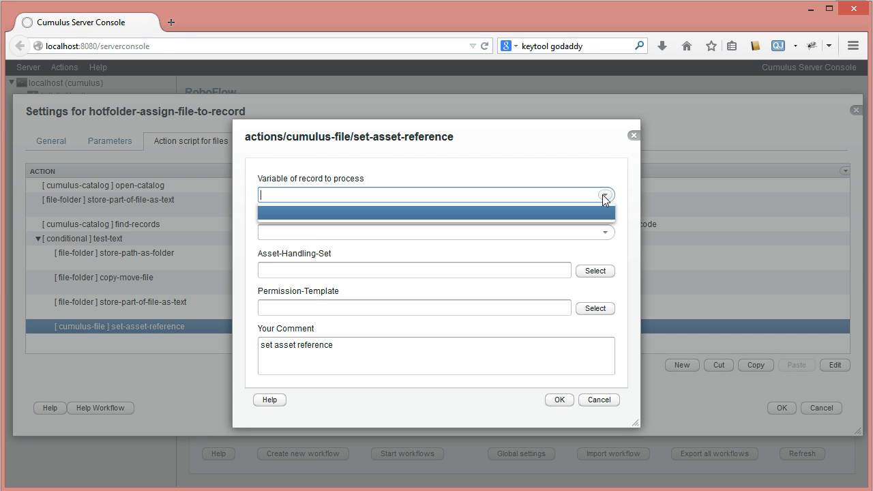
pyautogui.click(603, 195)
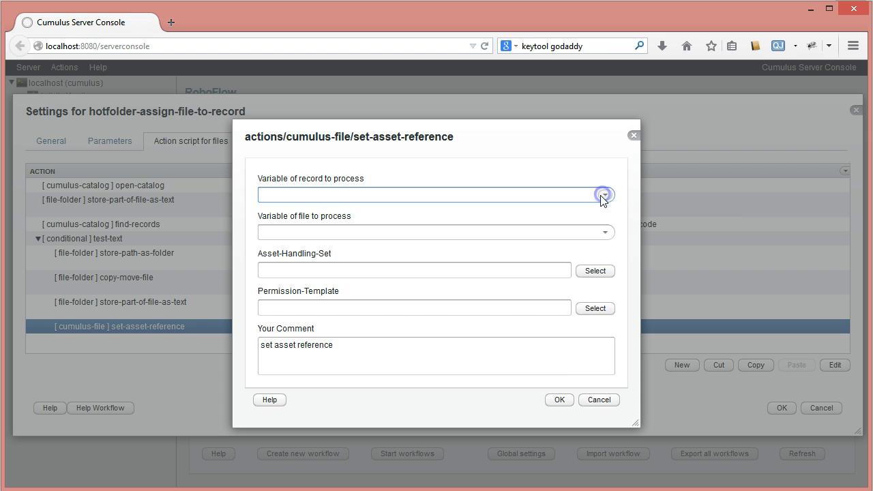
pyautogui.click(557, 402)
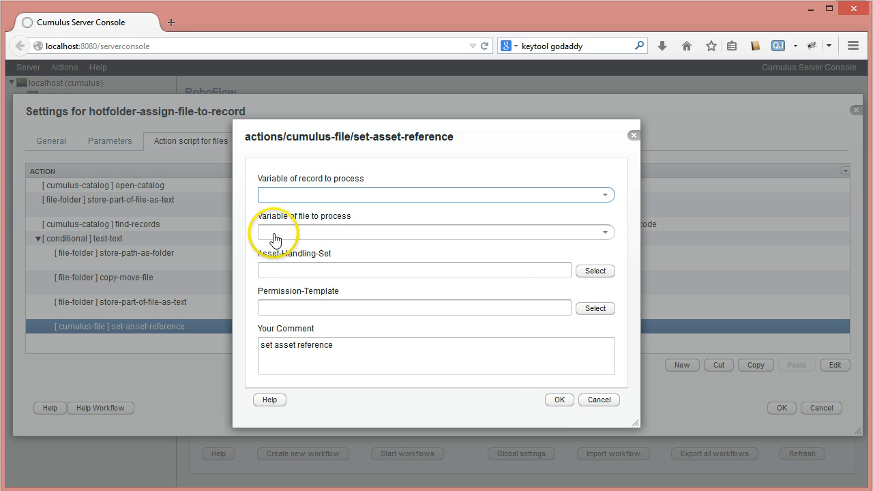
pyautogui.moveTo(274, 239)
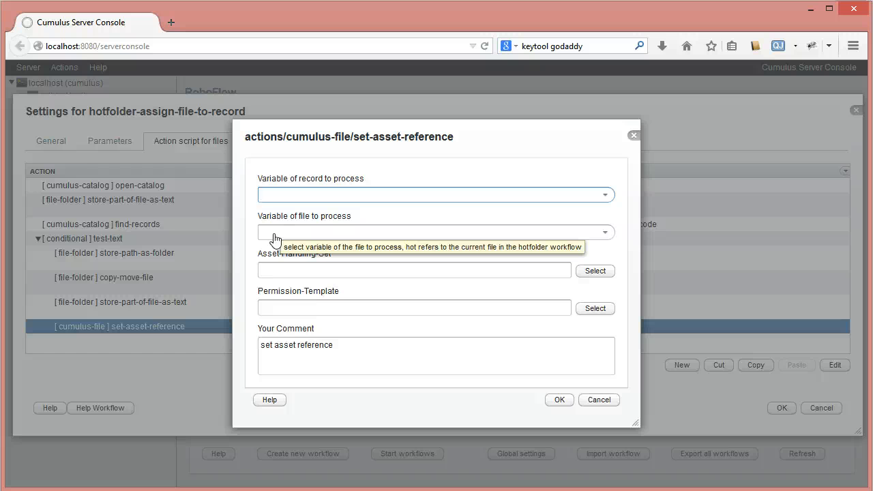
pyautogui.click(605, 234)
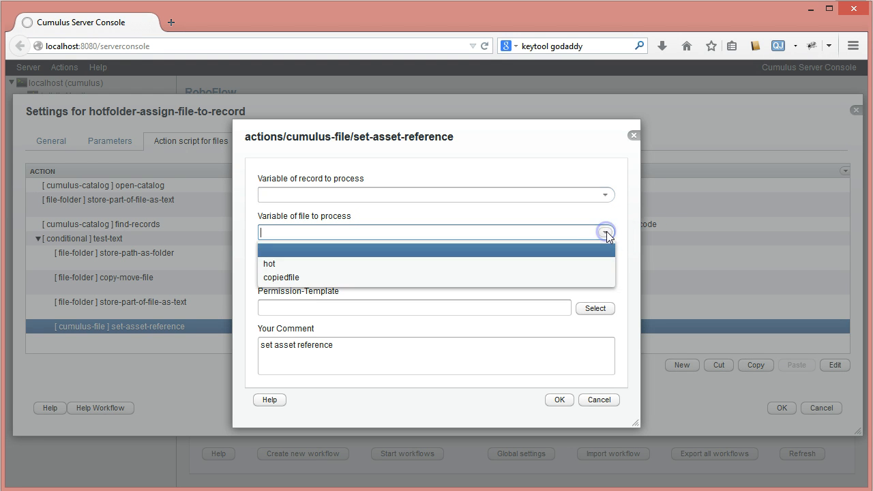
pyautogui.click(290, 277)
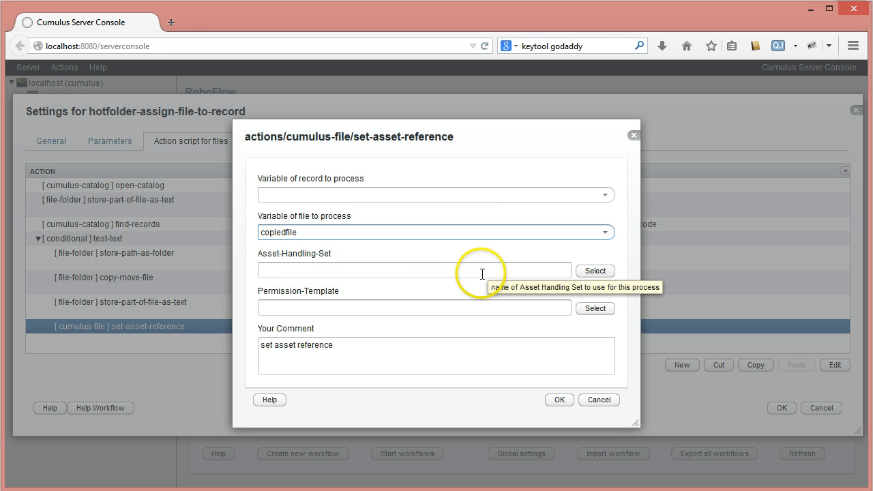
# - Set the action's asset handling set to Standard, taken from the Stagging catalog
pyautogui.click(595, 271)
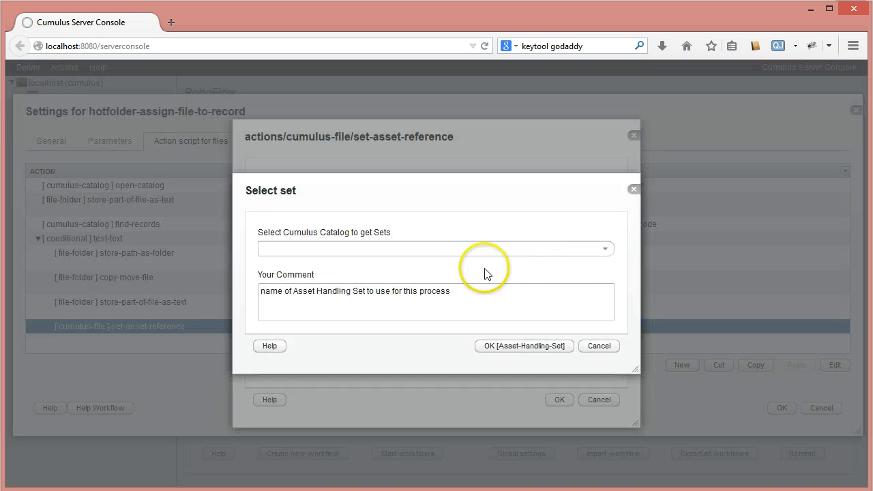
pyautogui.click(605, 249)
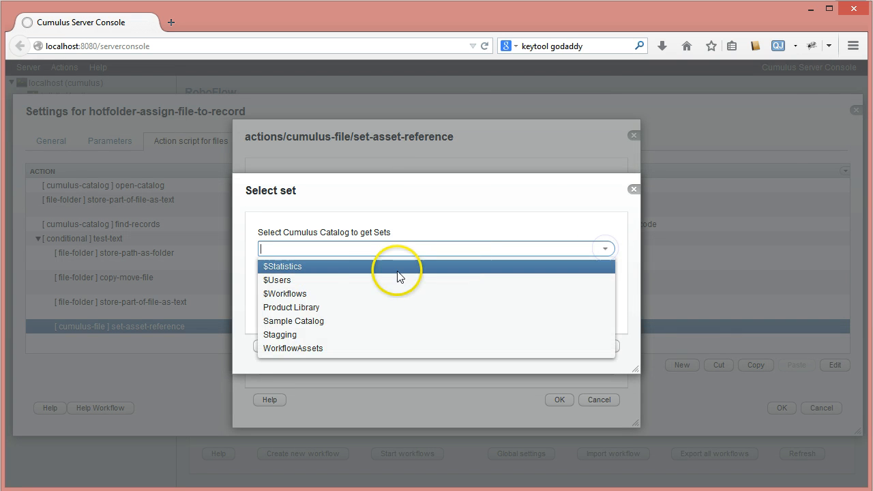
pyautogui.click(304, 334)
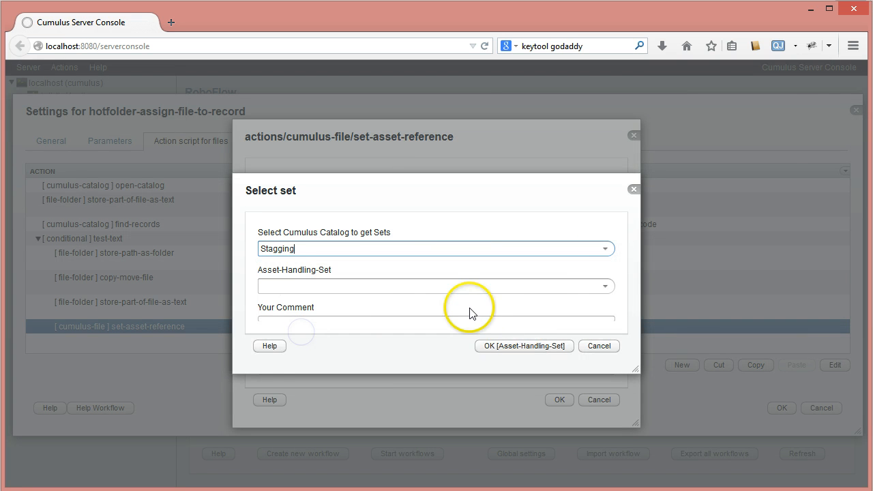
pyautogui.click(605, 286)
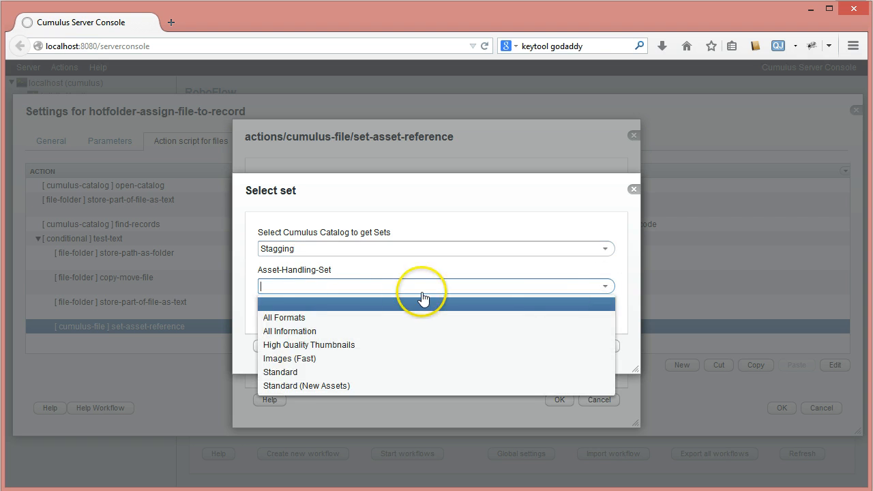
pyautogui.click(307, 375)
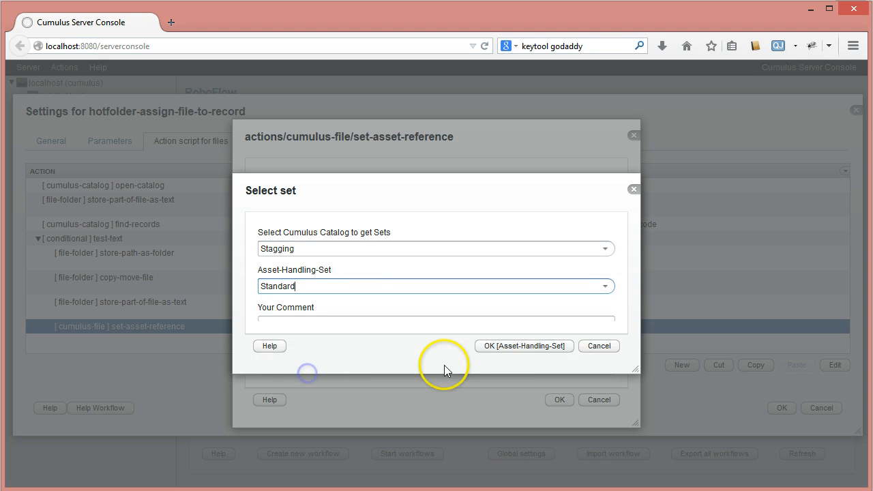
pyautogui.click(560, 348)
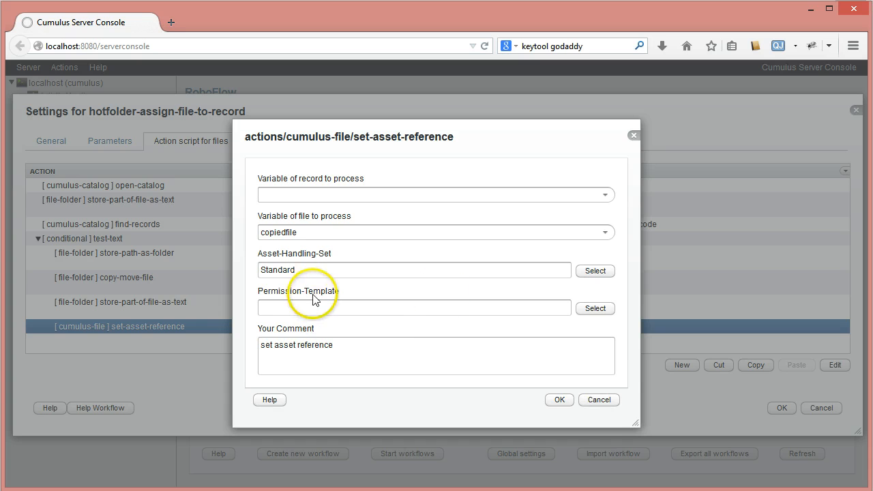
# - Set the permission template to Default Permissions from the Stagging catalog and save the set-asset-reference action
pyautogui.click(591, 308)
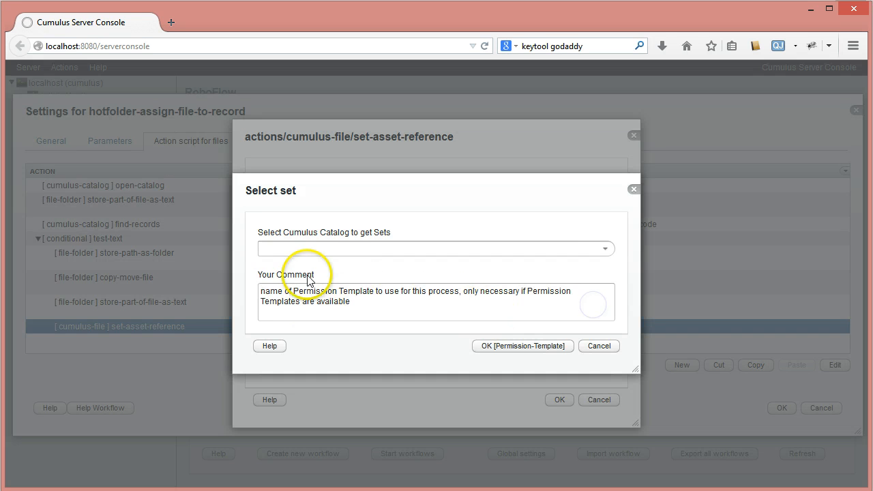
pyautogui.click(605, 248)
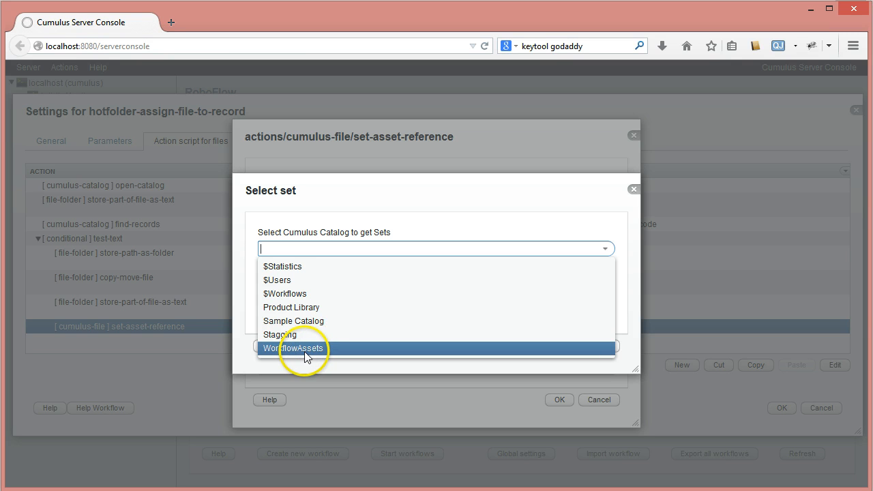
pyautogui.click(291, 334)
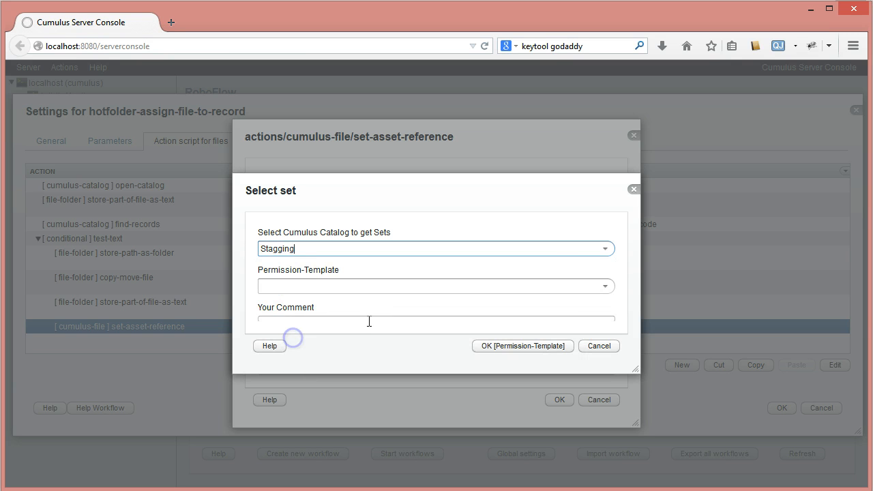
pyautogui.click(605, 287)
pyautogui.click(331, 318)
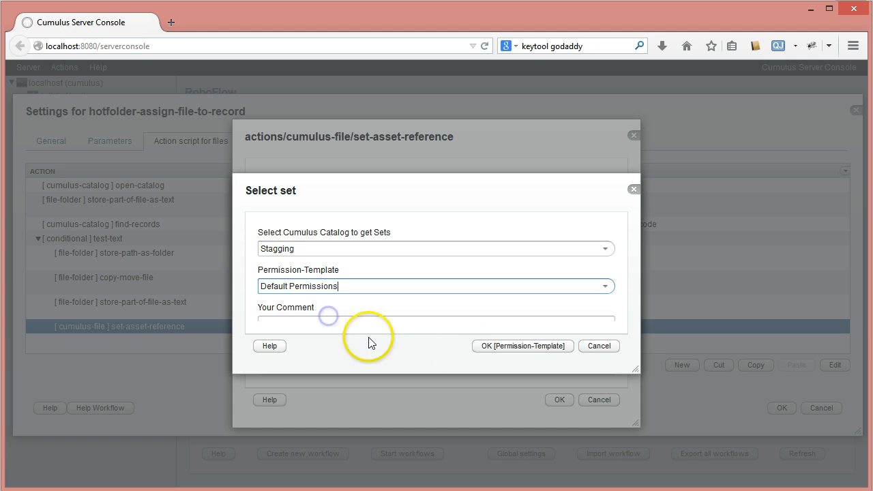
pyautogui.click(495, 347)
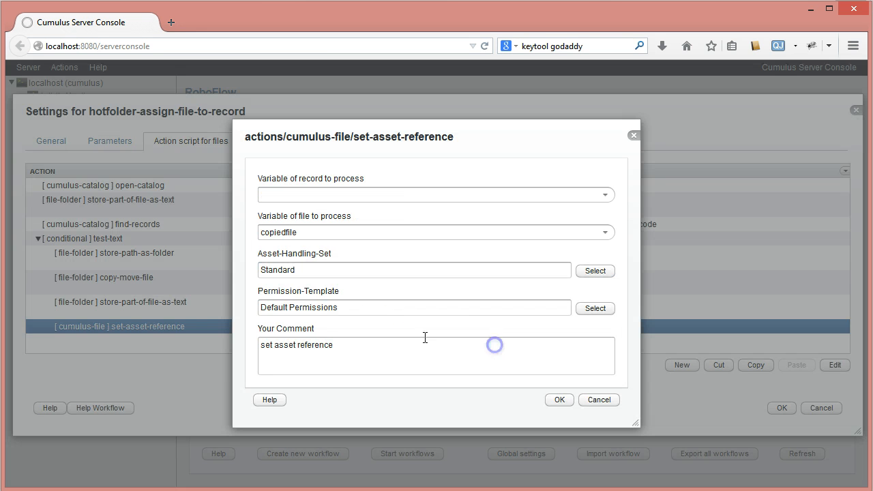
pyautogui.click(558, 401)
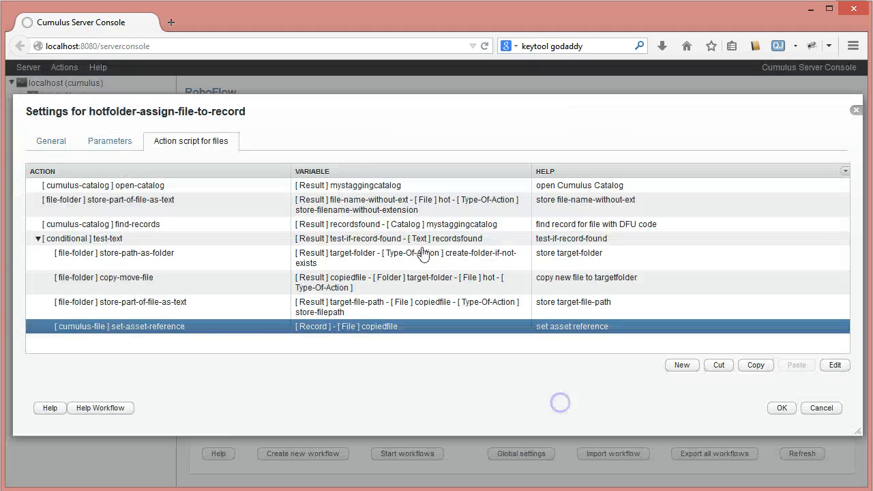
# - Add a process-records-in-collection action from the cumulus-catalog category directly below the store target-file-path action
pyautogui.click(130, 311)
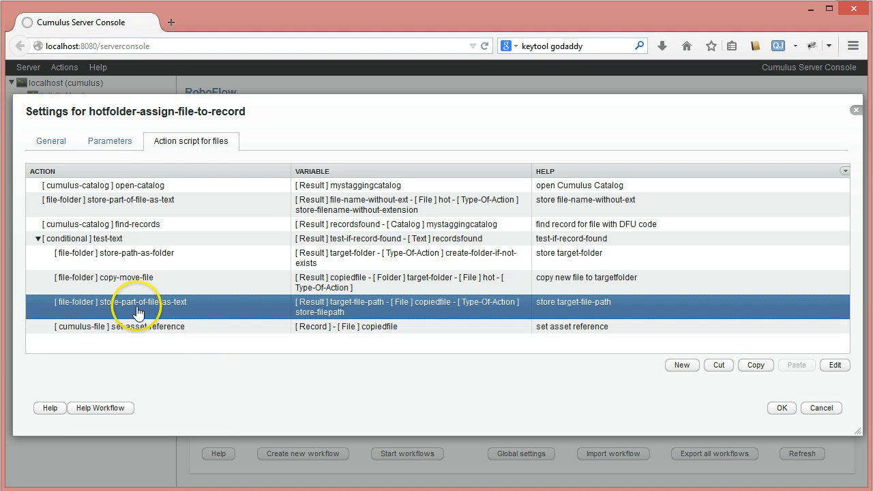
pyautogui.click(122, 329)
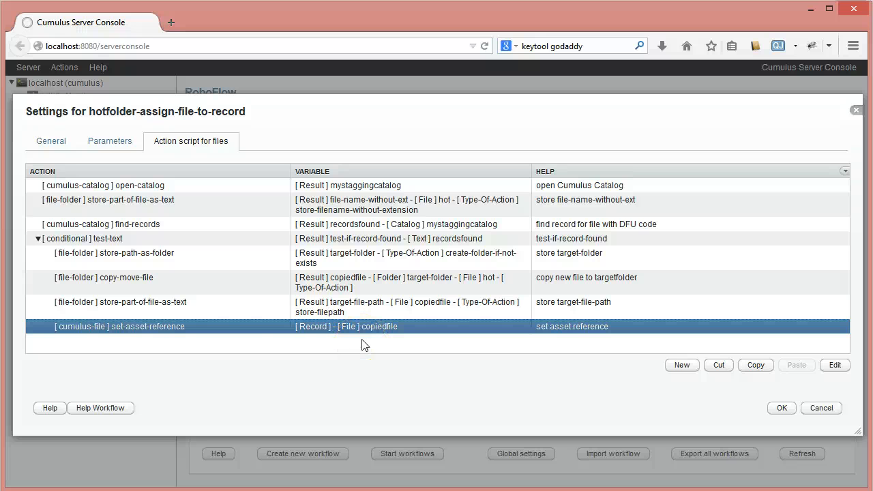
pyautogui.click(214, 308)
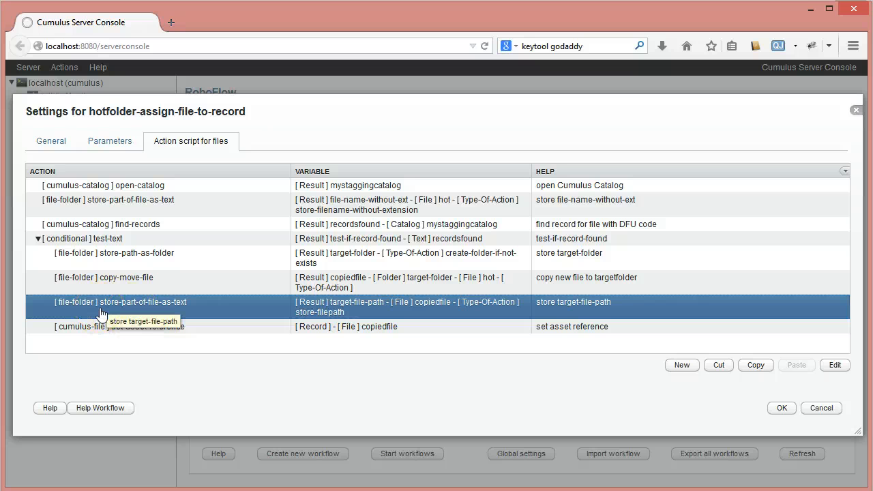
pyautogui.click(682, 366)
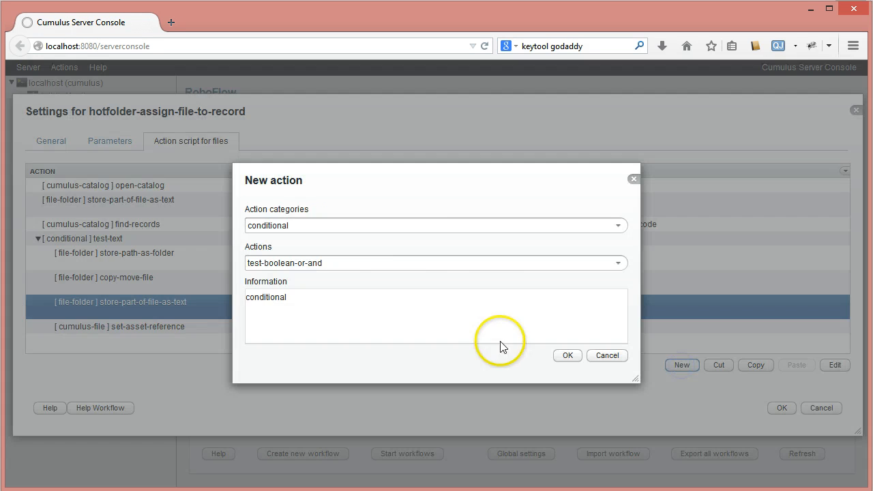
pyautogui.click(618, 225)
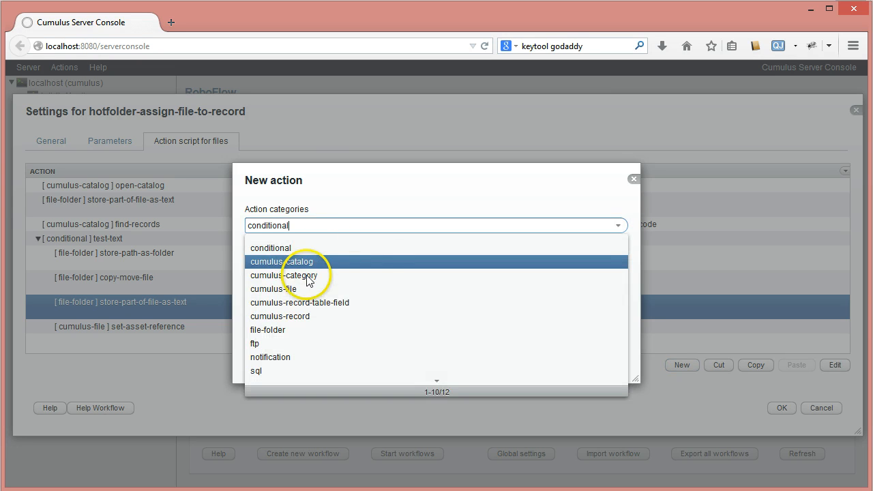
pyautogui.click(307, 316)
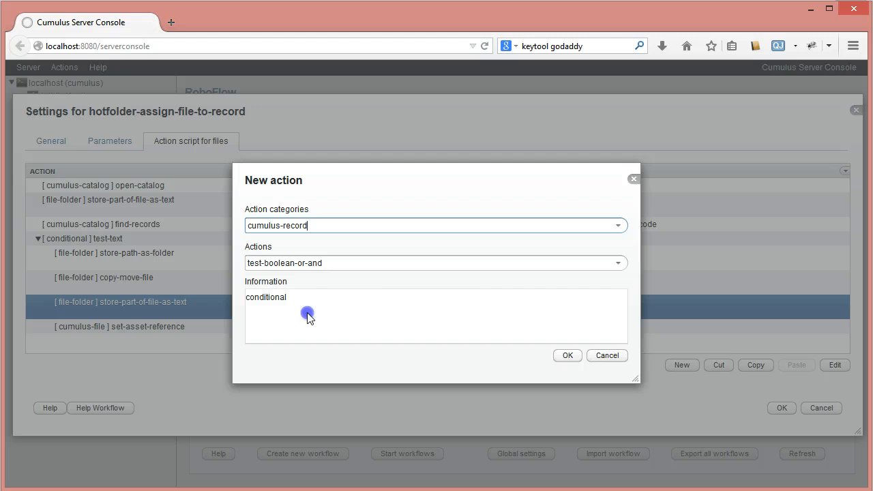
pyautogui.click(618, 264)
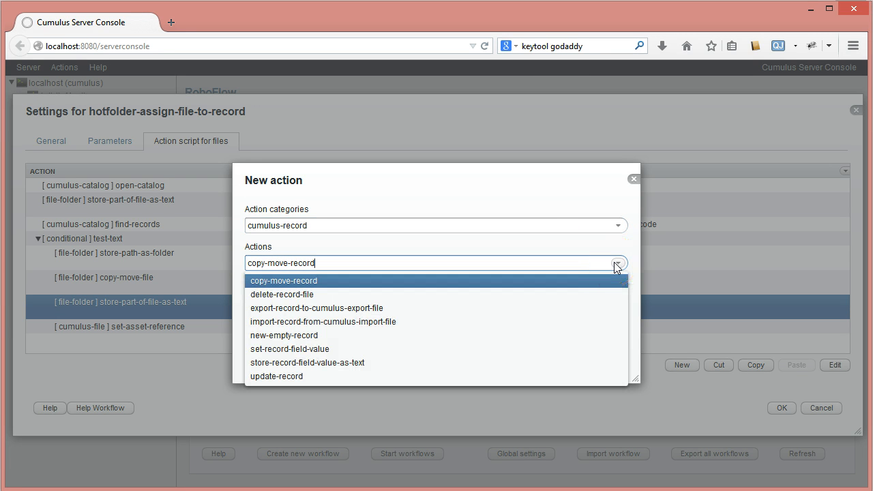
pyautogui.click(618, 225)
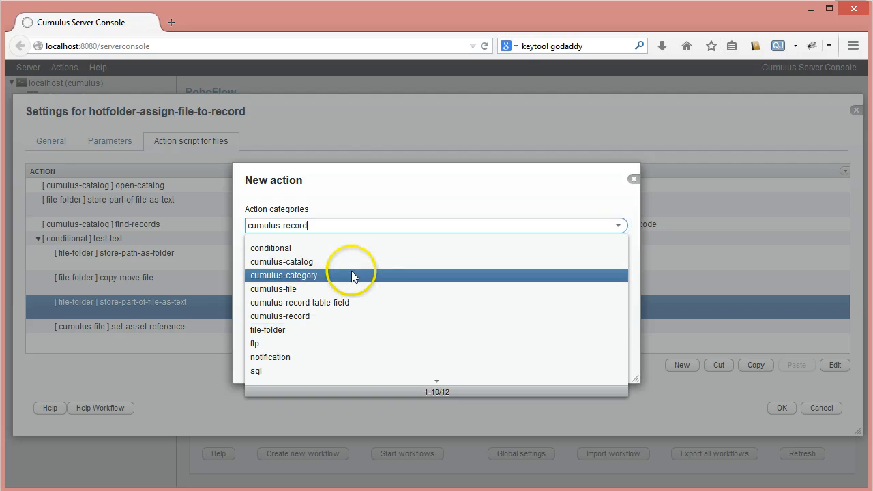
pyautogui.click(353, 262)
pyautogui.click(616, 264)
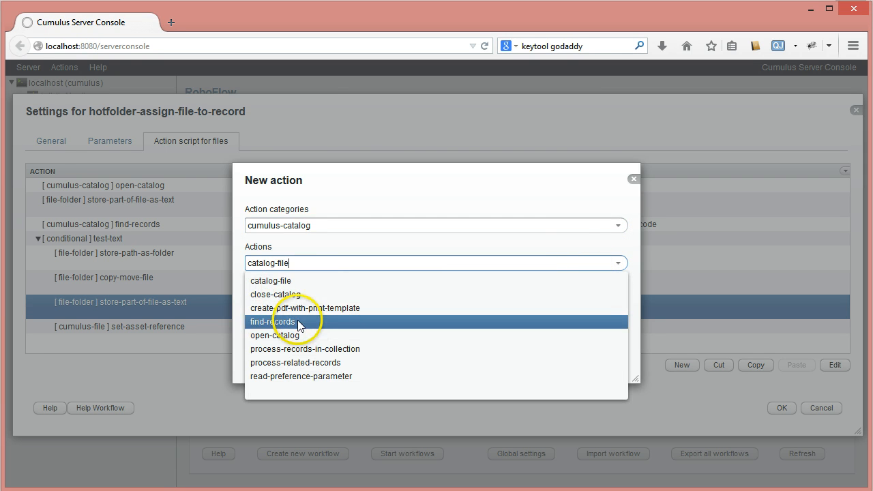
pyautogui.click(340, 350)
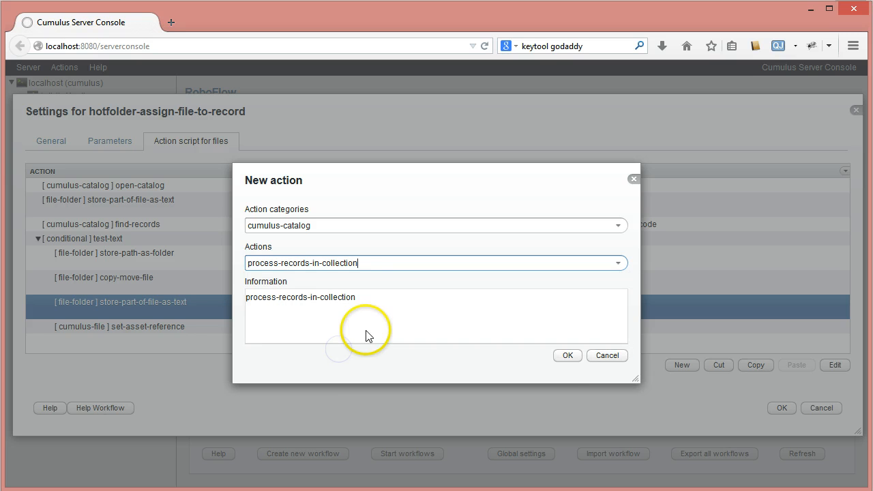
pyautogui.click(569, 356)
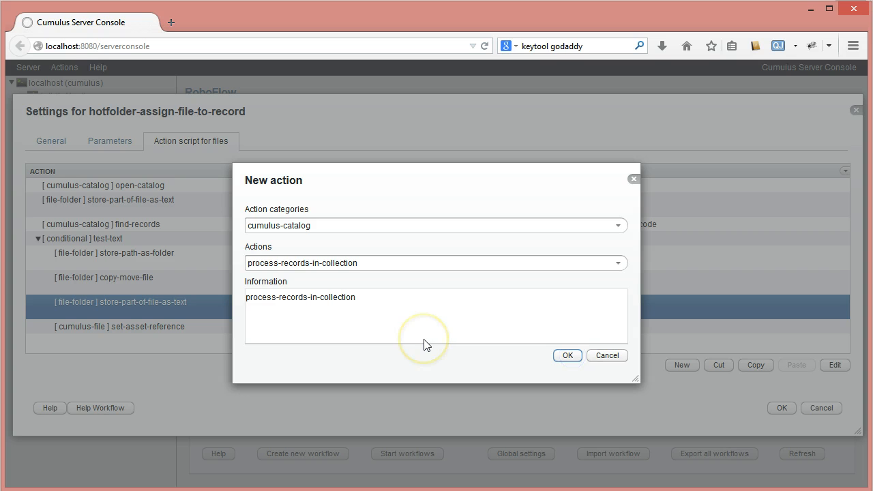
pyautogui.click(559, 356)
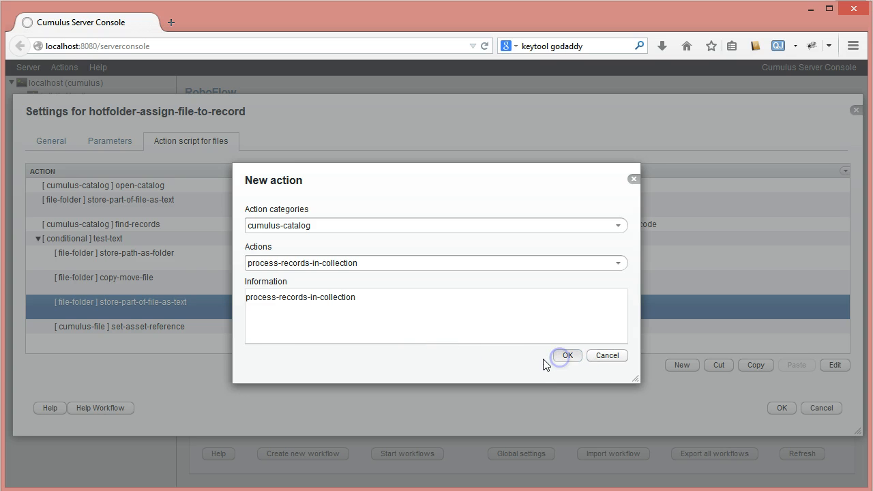
# - Configure the process-records-in-collection action with catalog variable mystaggingcatalog, output variable "myrecord" and comment "process records found with DFU", and save it
pyautogui.click(605, 232)
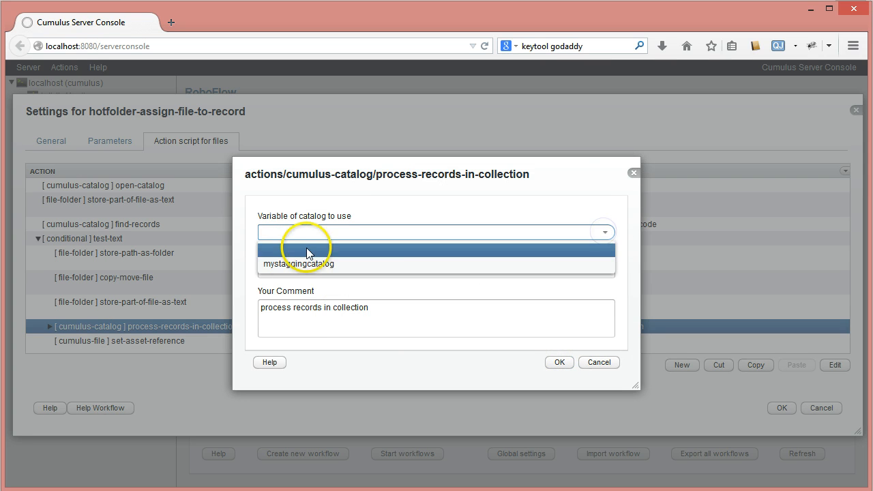
pyautogui.click(298, 265)
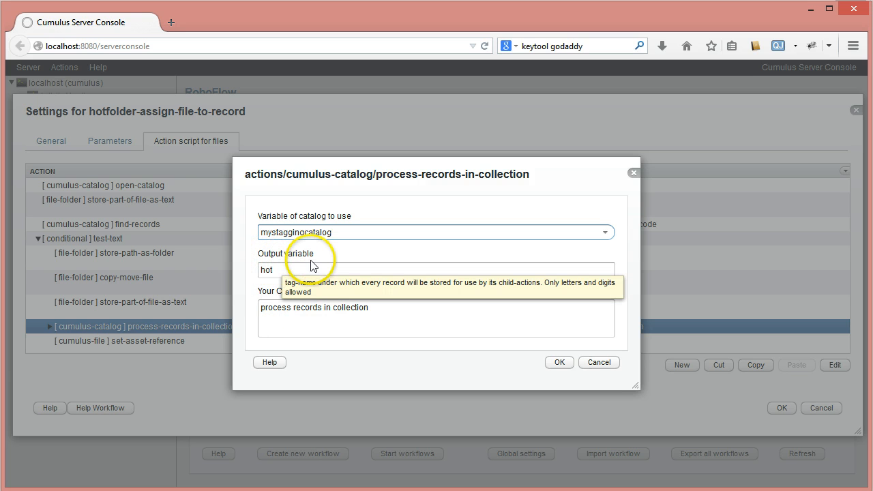
pyautogui.doubleClick(282, 271)
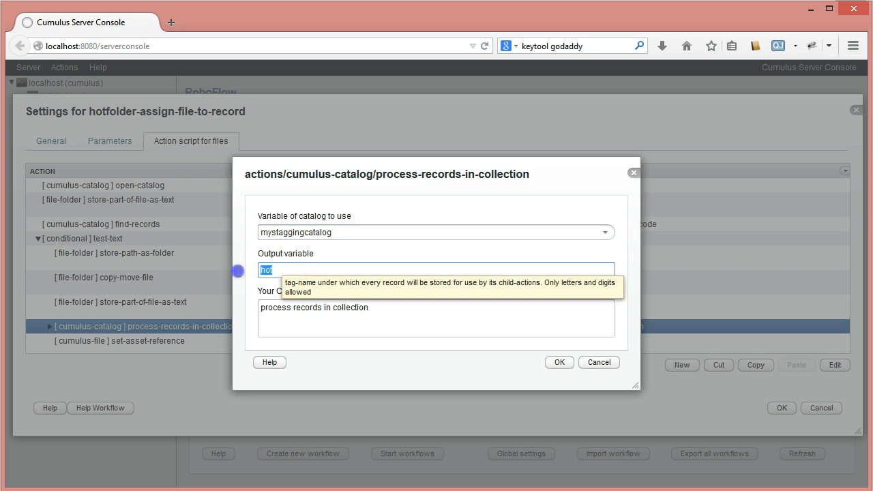
pyautogui.write('myrecord')
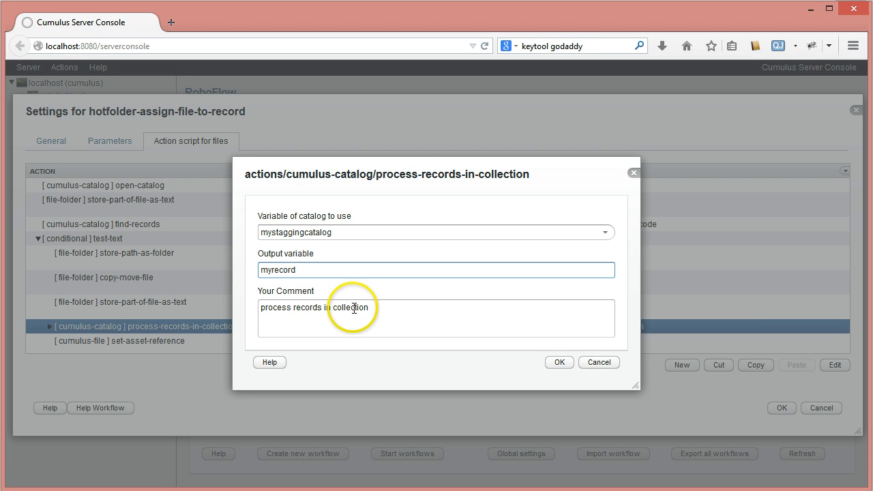
pyautogui.moveTo(334, 308); pyautogui.dragTo(354, 309)
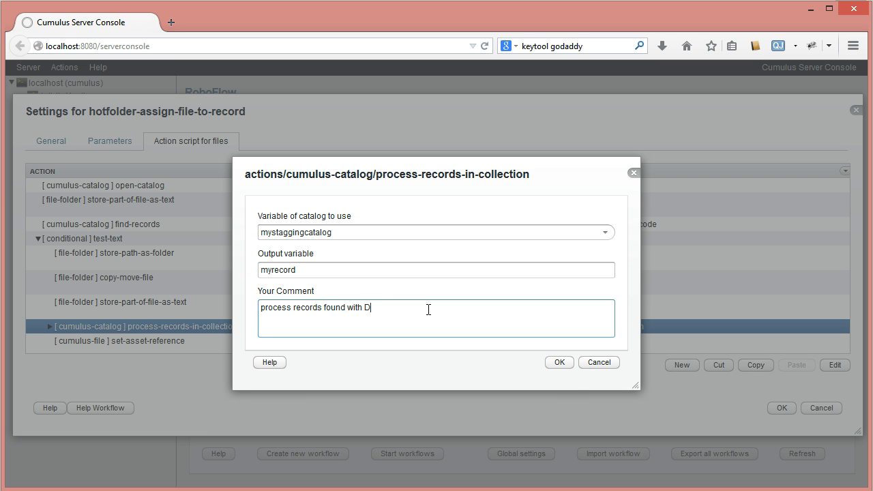
pyautogui.click(560, 363)
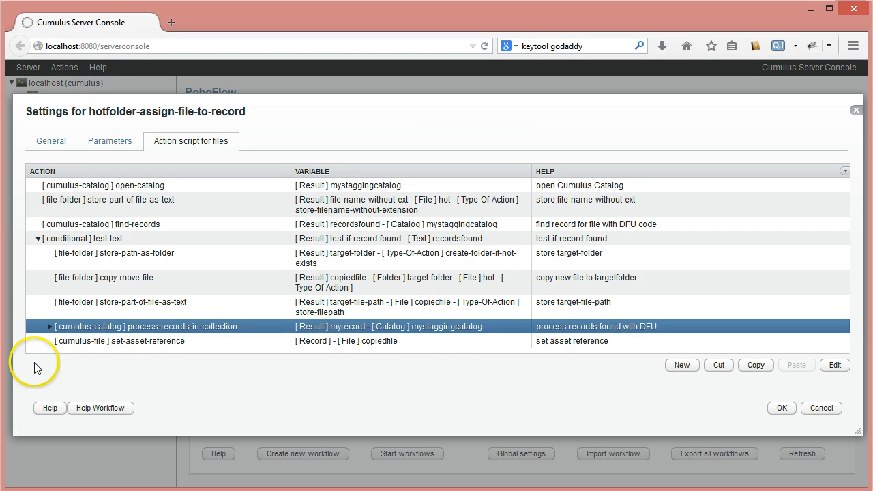
# - Move the set-asset-reference action inside the process-records-in-collection action as its child
pyautogui.click(50, 327)
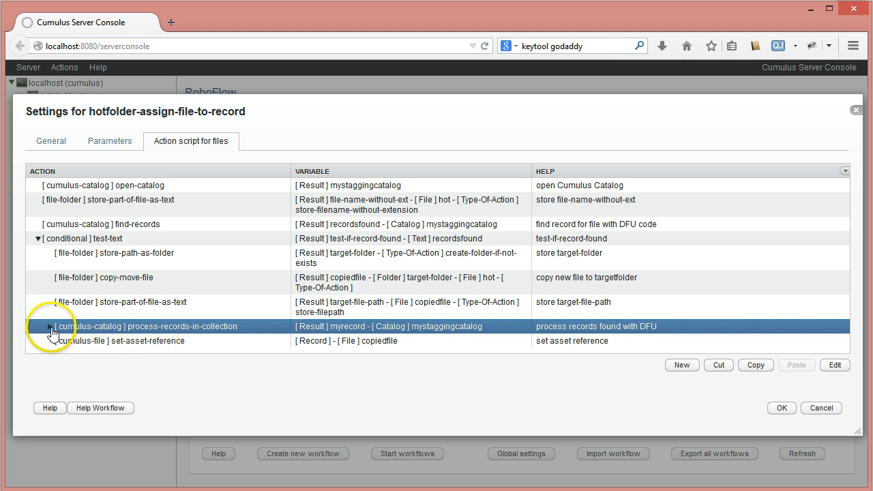
pyautogui.click(164, 343)
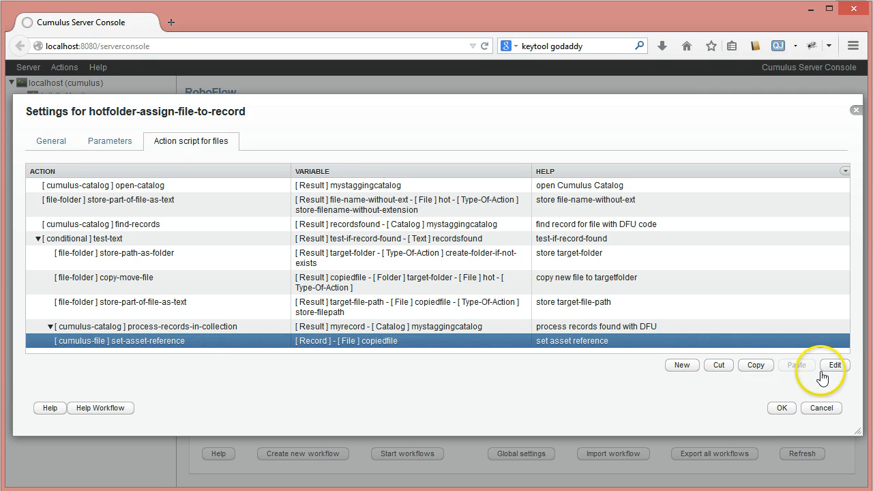
pyautogui.click(719, 365)
pyautogui.click(163, 328)
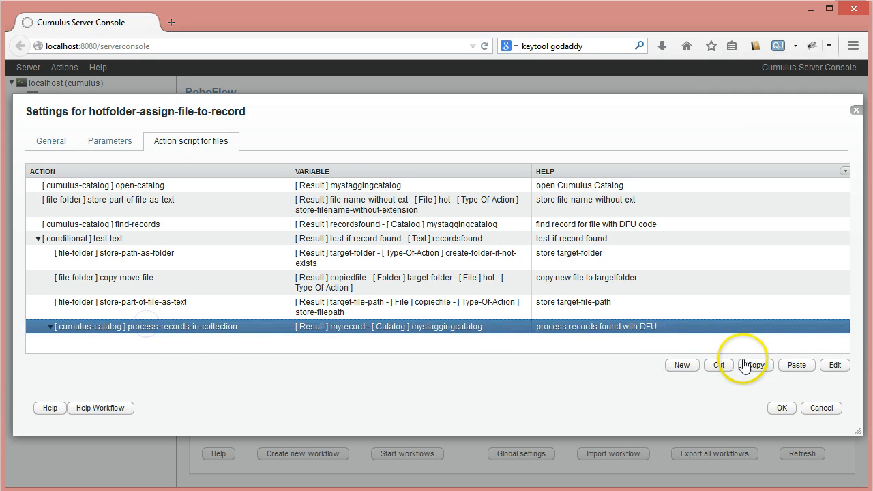
pyautogui.click(797, 365)
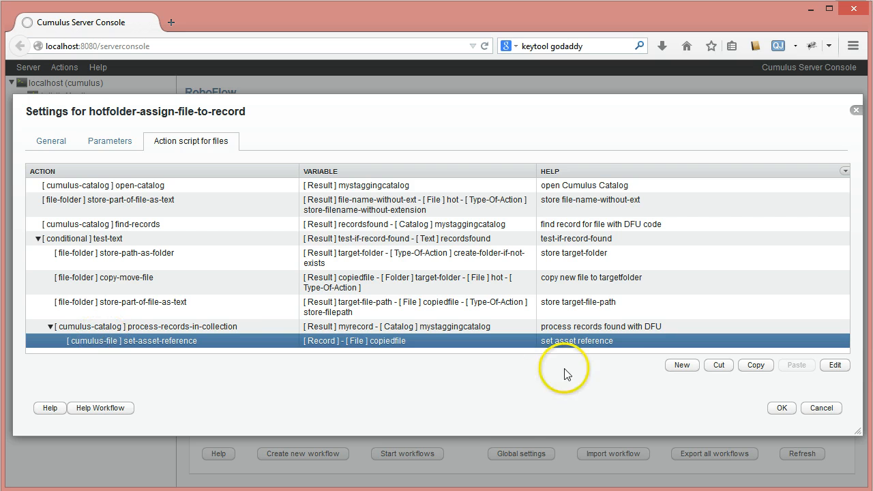
# - Set the set-asset-reference action's variable of record to process to myrecord and save the action
pyautogui.click(835, 364)
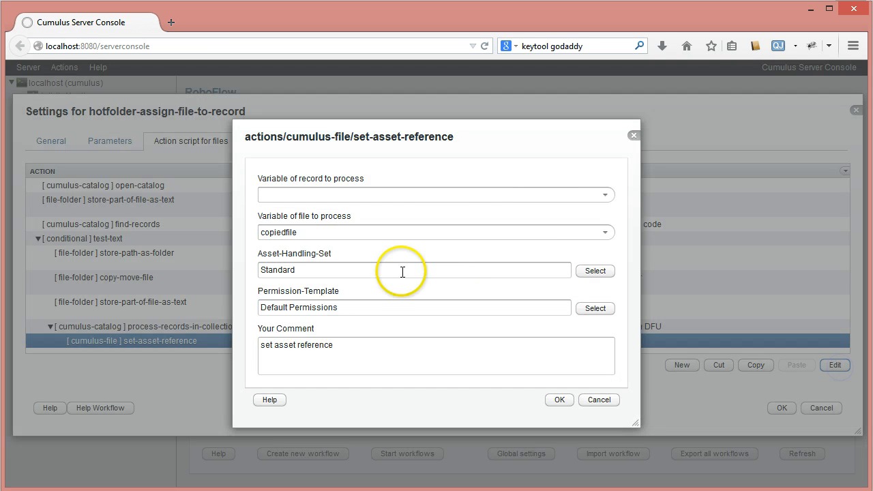
pyautogui.click(604, 195)
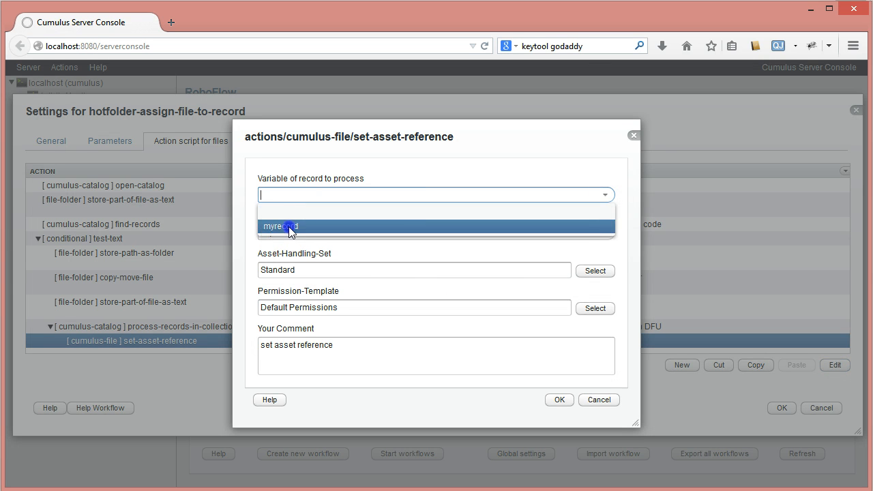
pyautogui.click(289, 227)
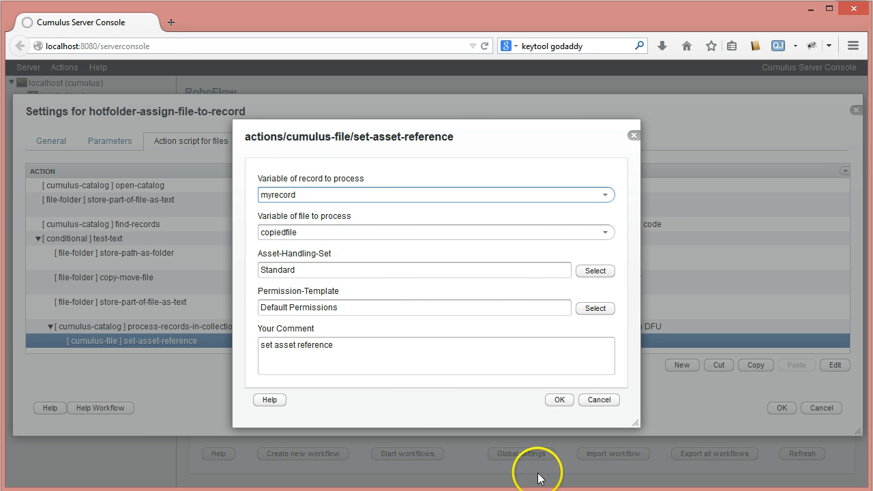
pyautogui.click(560, 400)
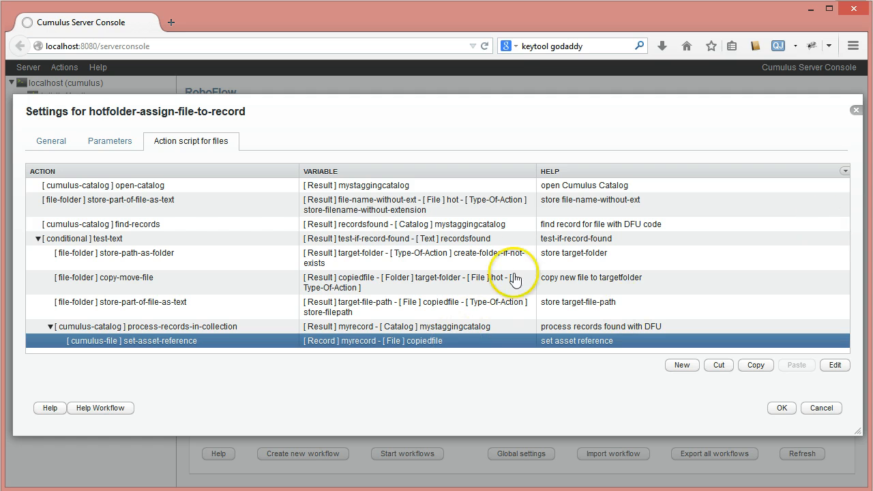
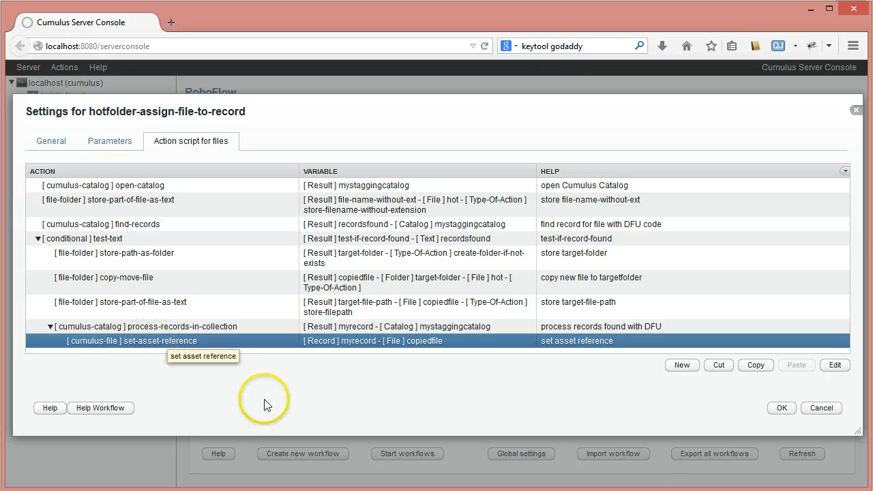
# - Add an update-record action from the cumulus-record category below the set-asset-reference action
pyautogui.click(679, 368)
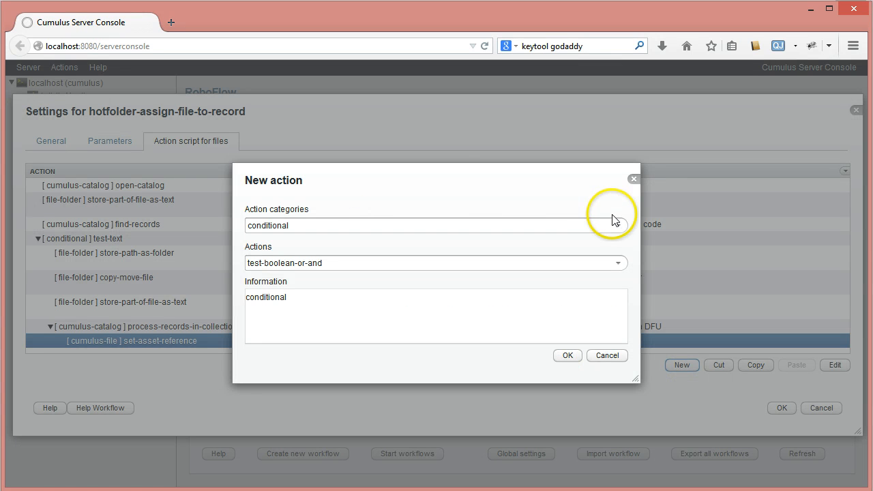
pyautogui.click(618, 226)
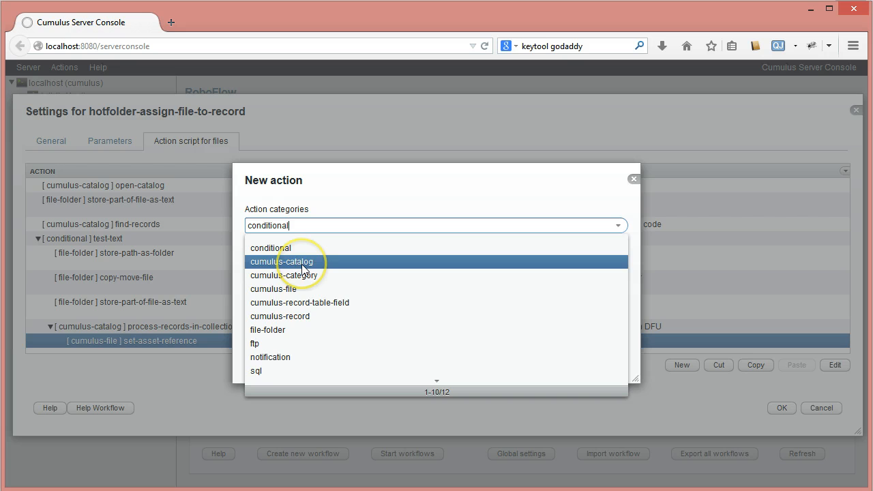
pyautogui.click(302, 262)
pyautogui.click(619, 224)
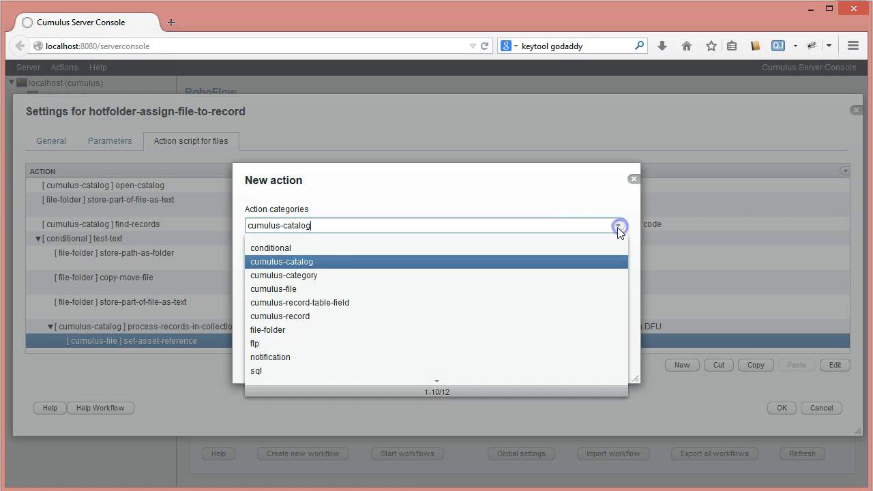
pyautogui.click(318, 317)
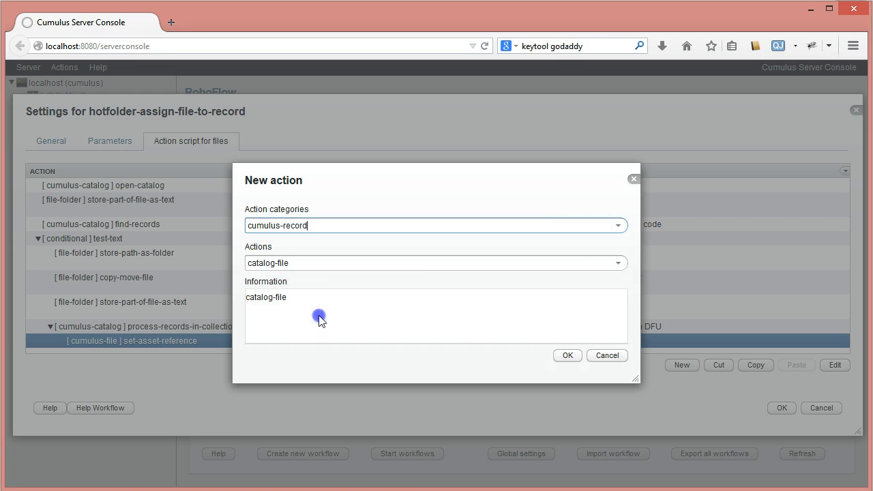
pyautogui.click(618, 264)
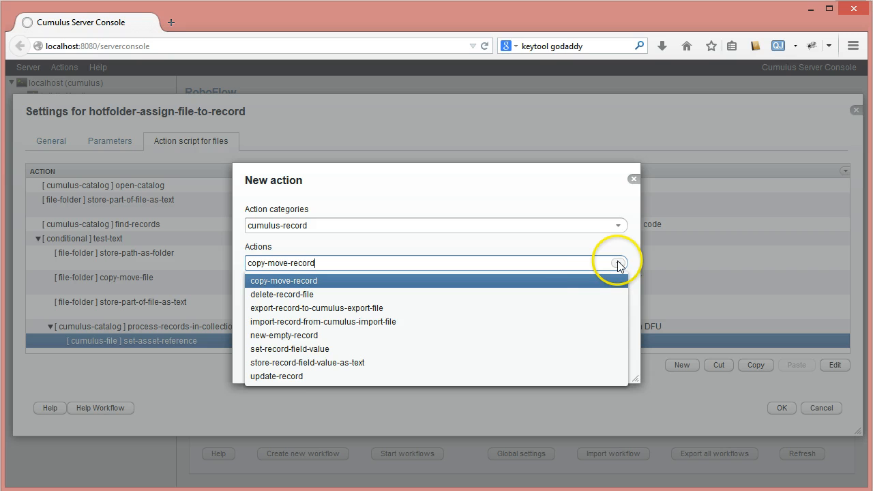
pyautogui.click(299, 375)
pyautogui.click(563, 355)
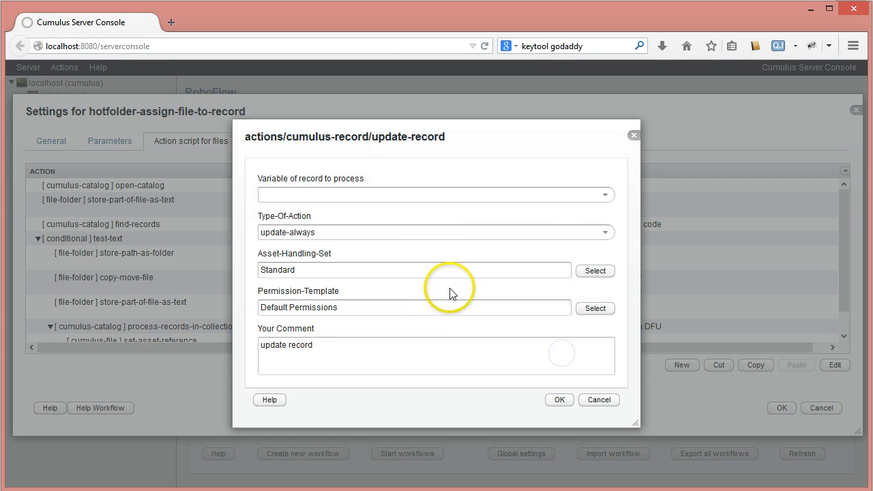
# - Set the update-record action's variable of record to process to myrecord and save the action
pyautogui.click(605, 195)
pyautogui.click(273, 230)
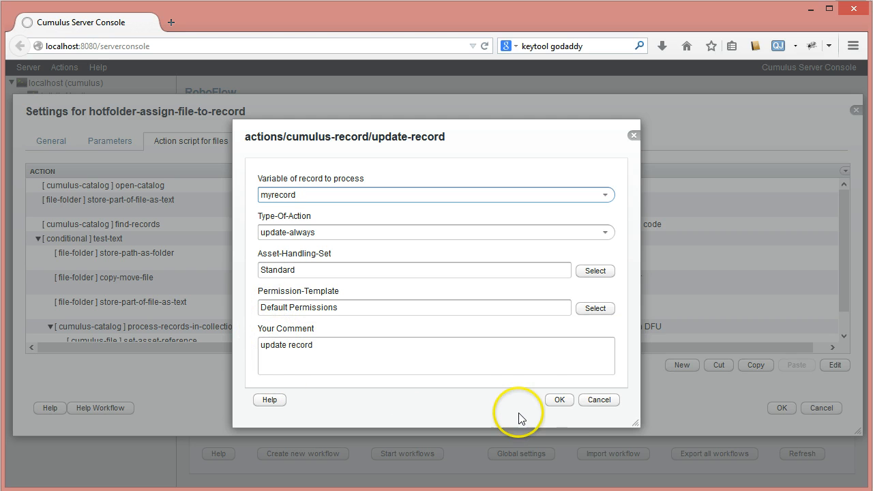
pyautogui.click(560, 400)
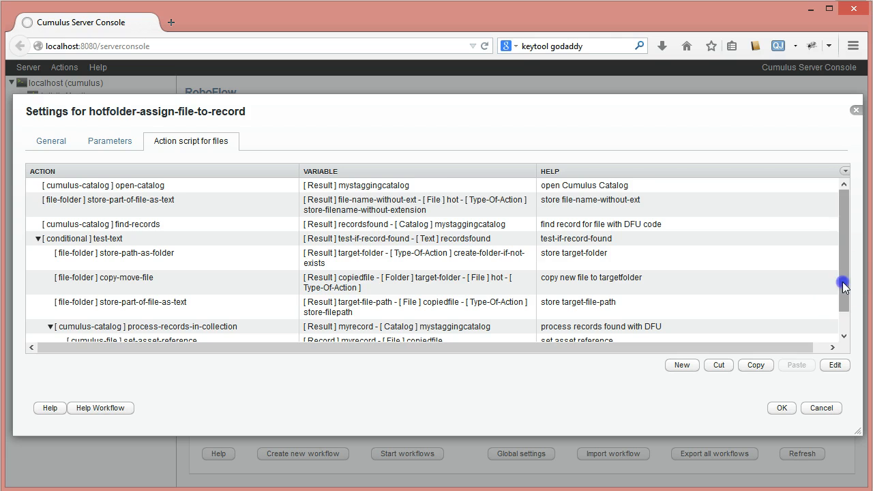
# - Collapse the process-records-in-collection and test-text branches of the script, leaving the test-text action selected
pyautogui.scroll(-1, 844, 286)
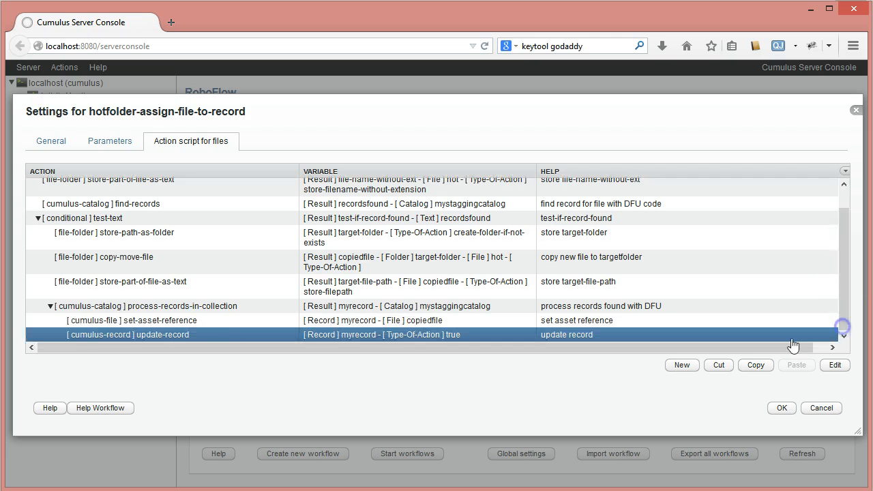
pyautogui.click(52, 307)
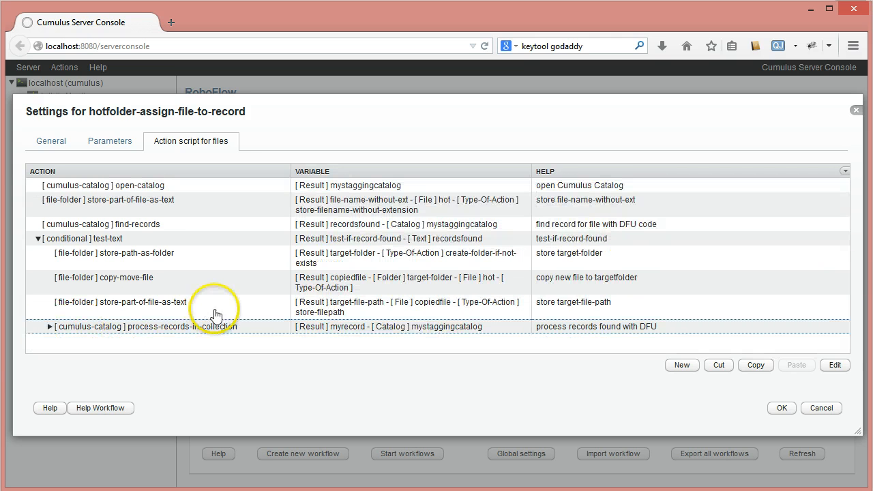
pyautogui.click(39, 239)
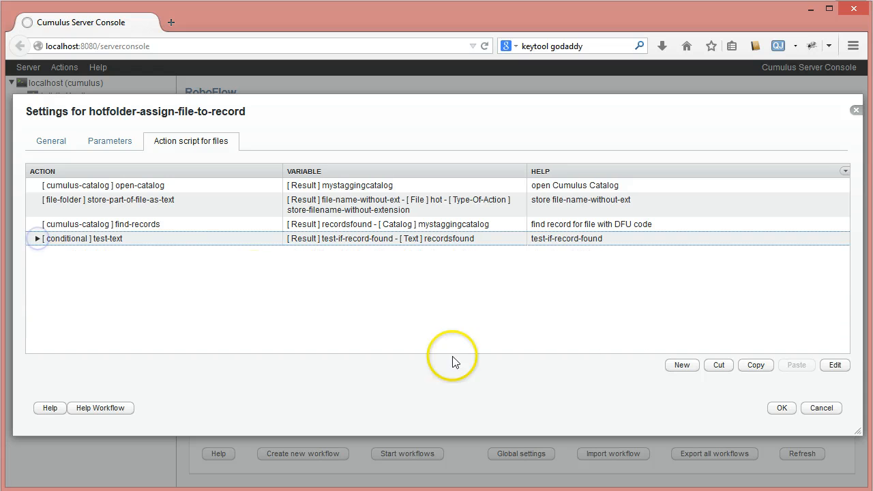
pyautogui.click(75, 238)
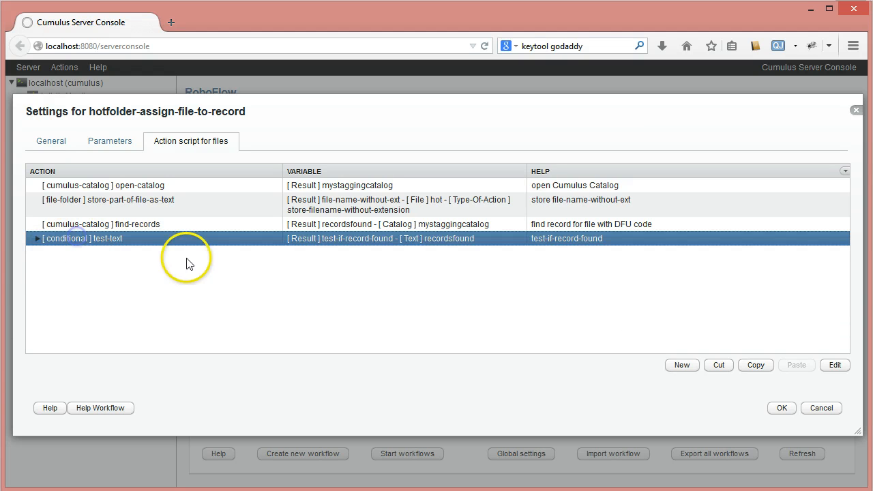
pyautogui.click(37, 239)
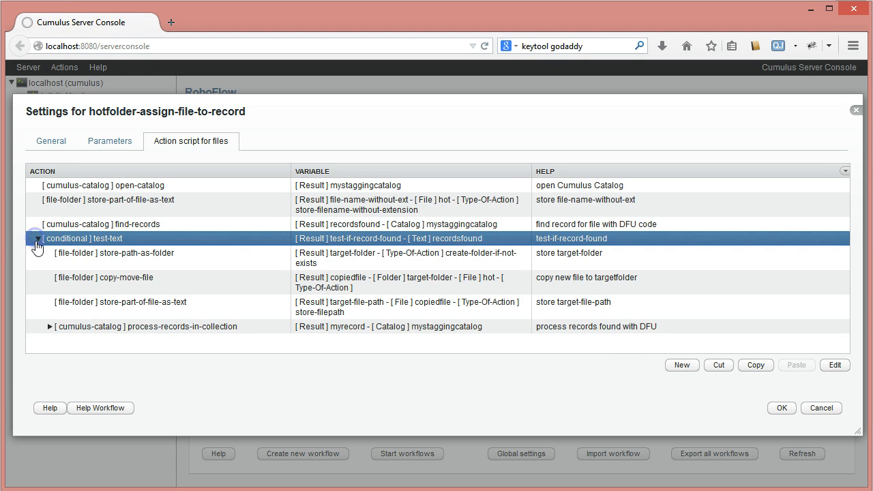
pyautogui.click(486, 268)
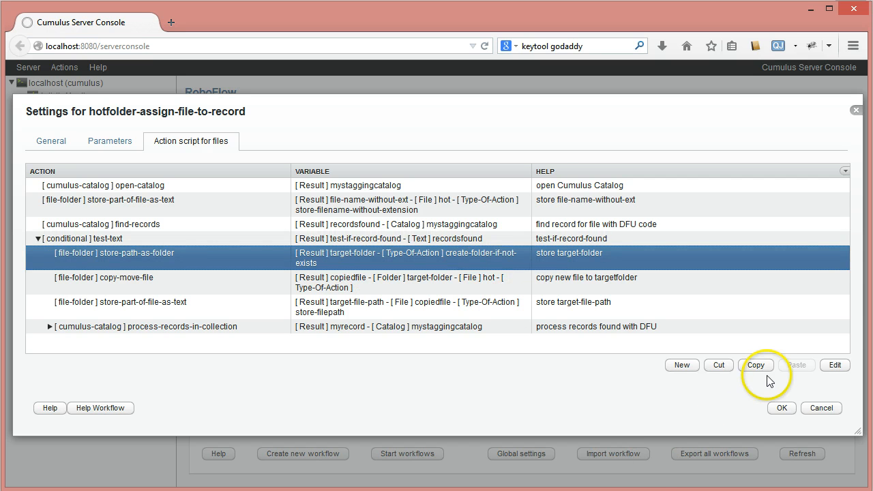
pyautogui.click(37, 238)
pyautogui.click(76, 240)
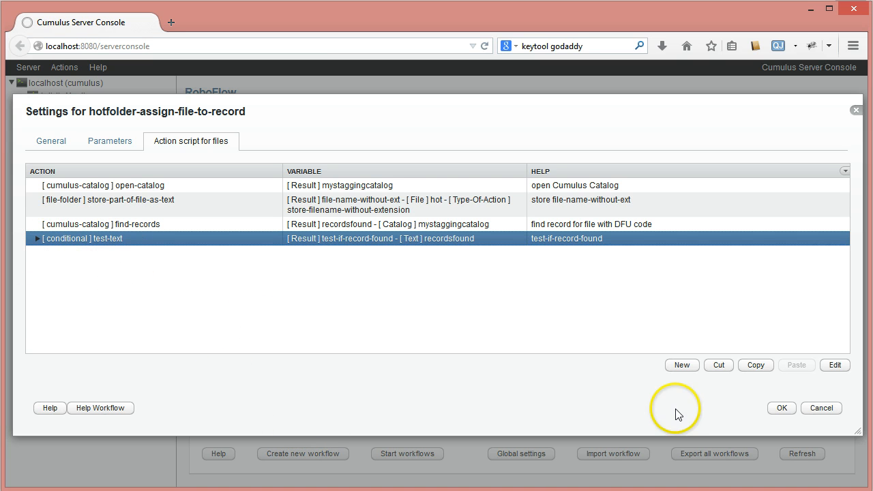
# - Add a test-else action from the conditional category below the test-text action
pyautogui.click(682, 373)
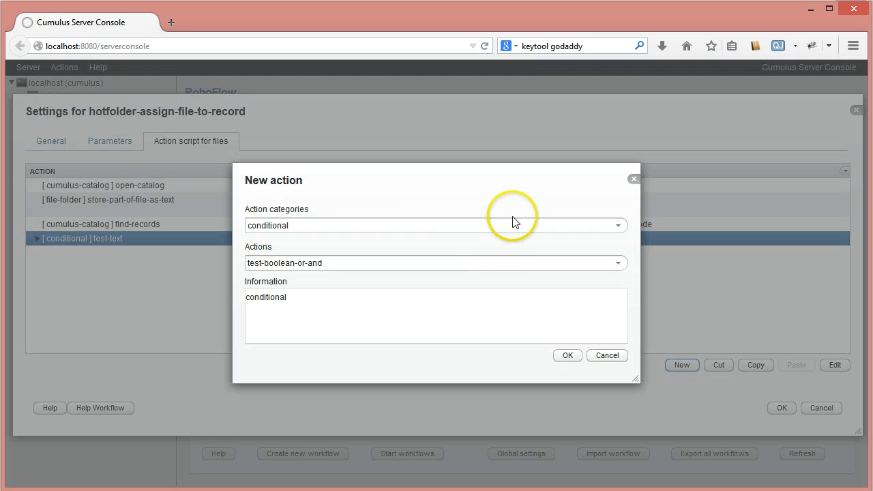
pyautogui.click(619, 226)
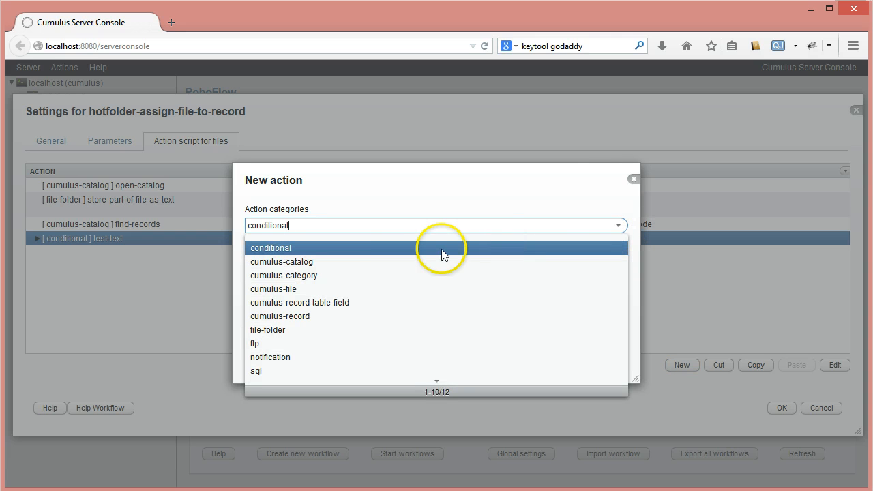
pyautogui.click(402, 248)
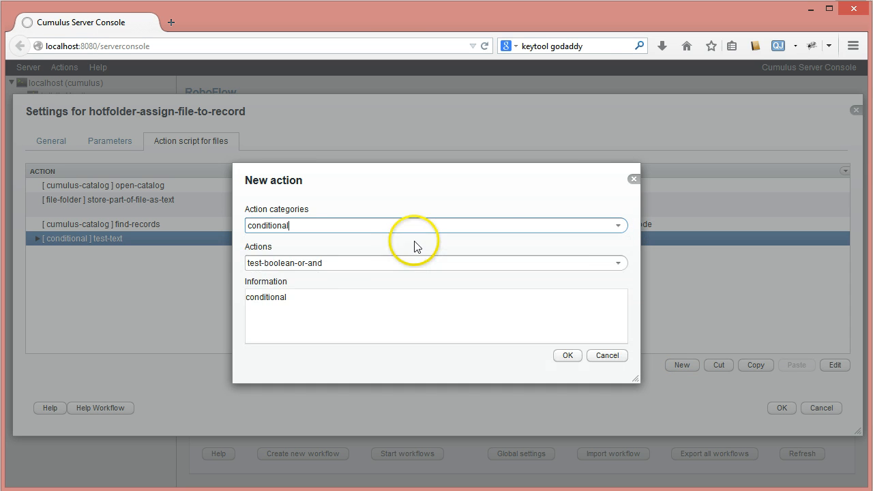
pyautogui.click(620, 264)
pyautogui.click(352, 296)
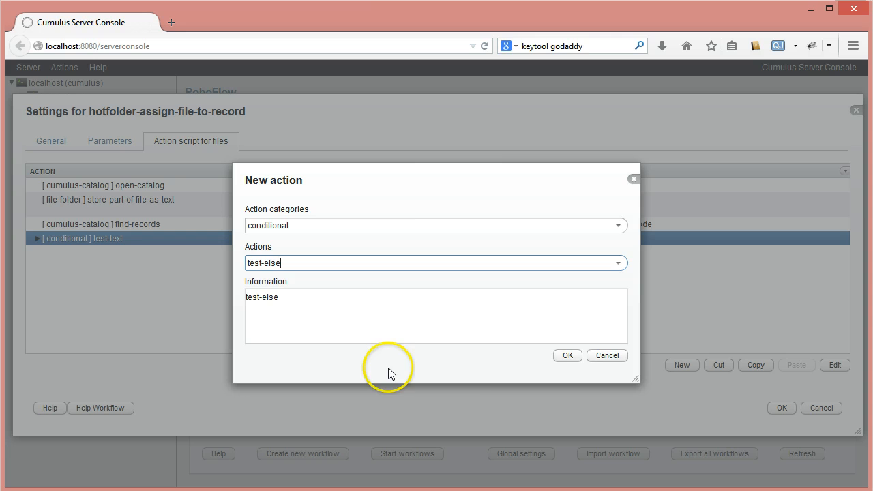
pyautogui.click(567, 356)
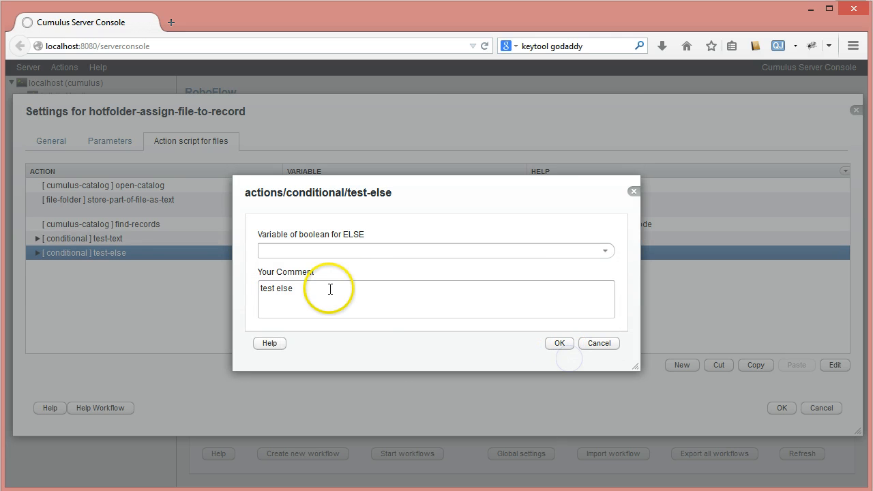
# - Set the test-else action's variable of boolean for ELSE to test-if-record-found and save the action
pyautogui.click(607, 251)
pyautogui.click(276, 282)
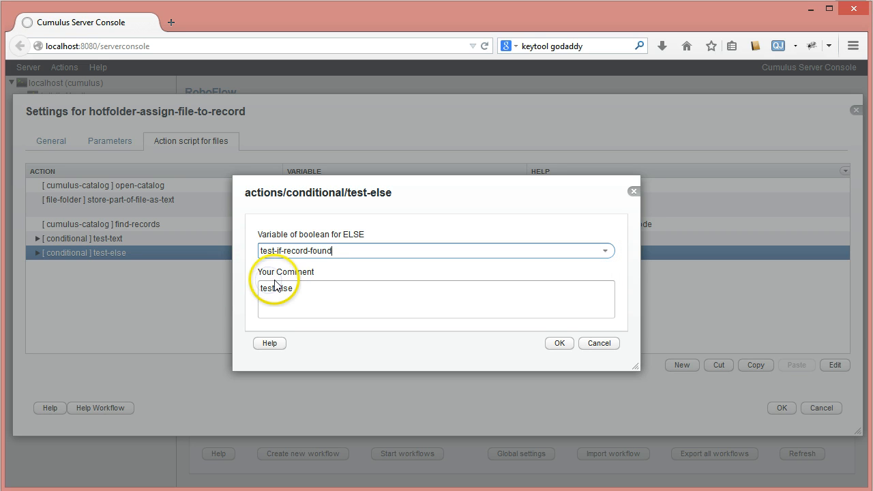
pyautogui.click(560, 343)
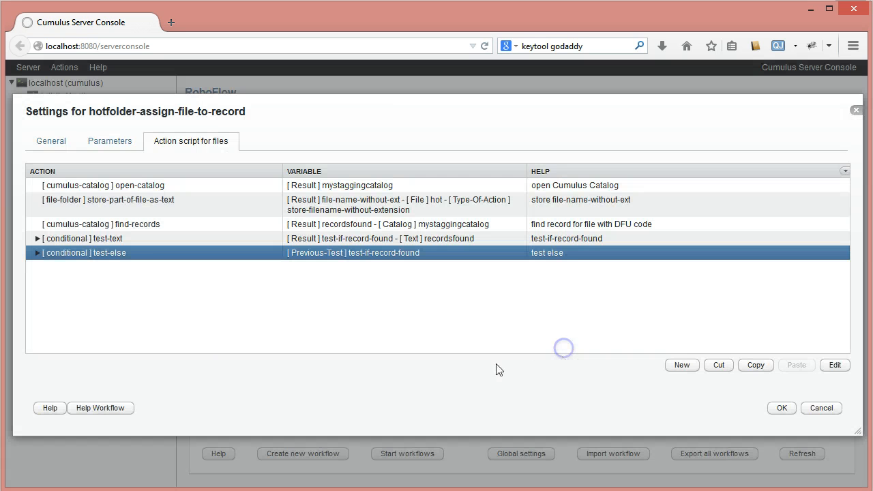
# - Add a store-path-as-folder action from the file-folder category inside the test-else action
pyautogui.click(37, 254)
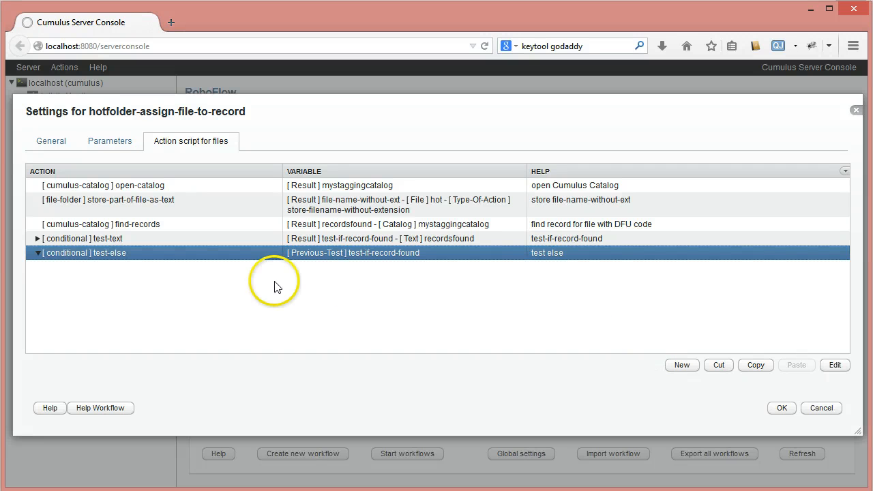
pyautogui.click(694, 368)
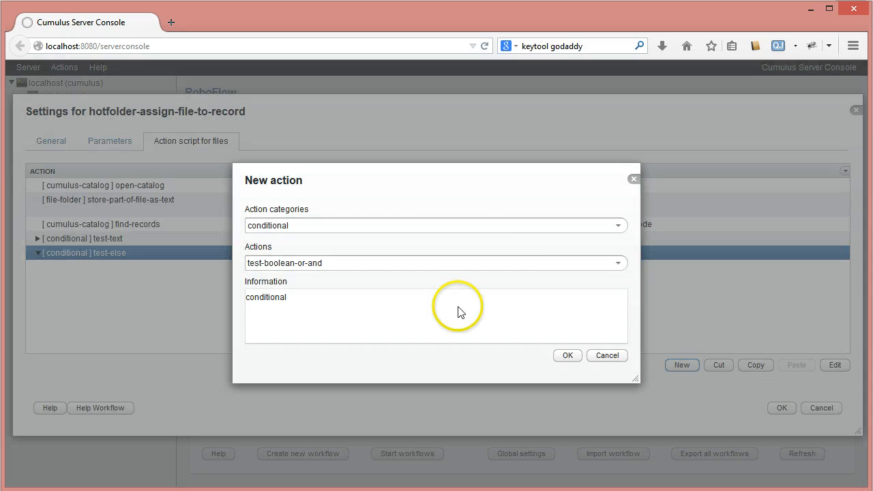
pyautogui.click(619, 227)
pyautogui.click(318, 333)
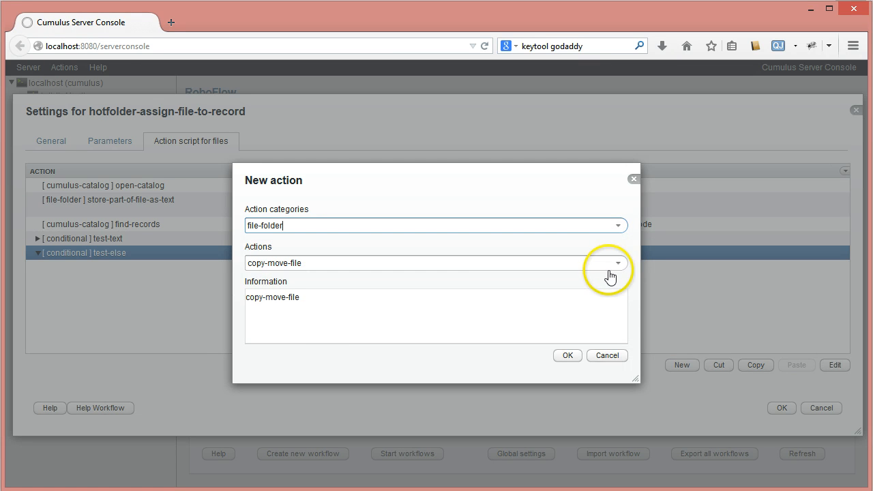
pyautogui.click(617, 265)
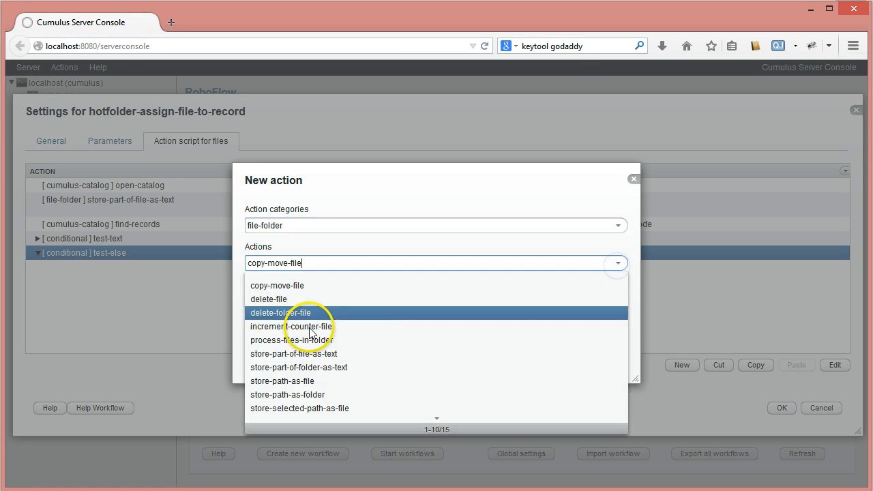
pyautogui.click(289, 395)
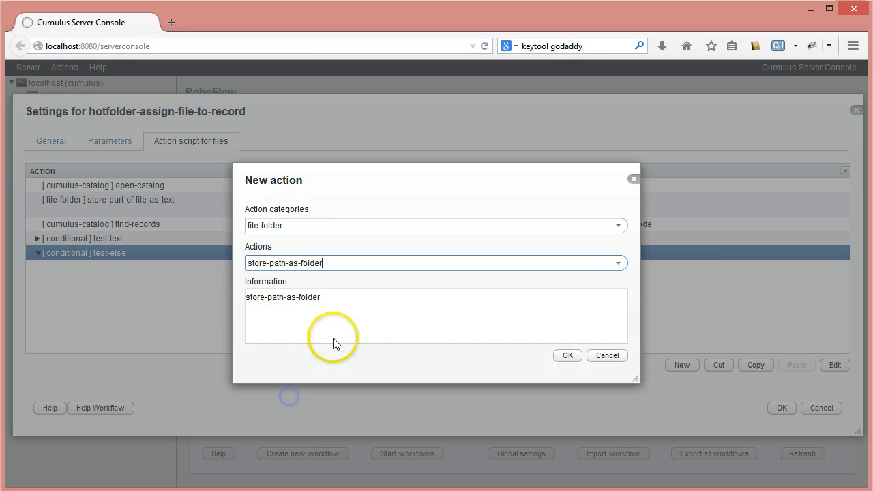
pyautogui.click(564, 356)
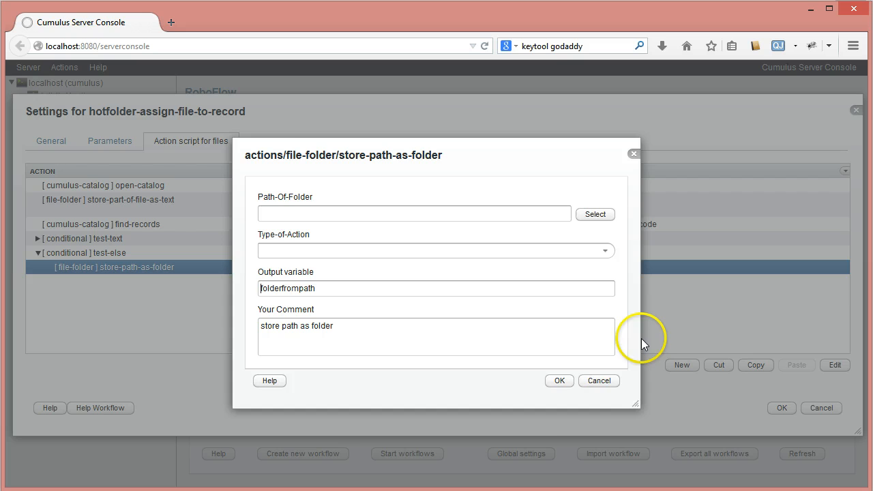
# - Create a folder named Badfiles in workflows\hotfolder-assign-file-to-record and select it as the store-path-as-folder action's path of folder
pyautogui.click(612, 217)
pyautogui.click(275, 318)
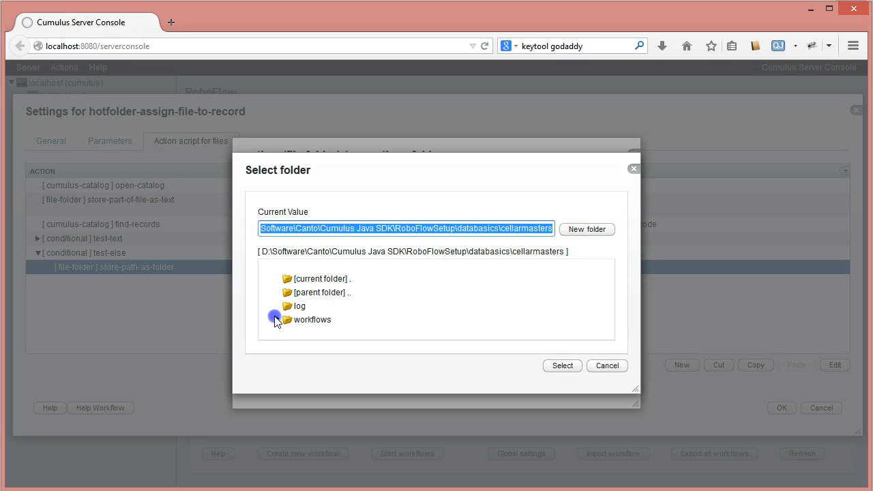
pyautogui.click(287, 318)
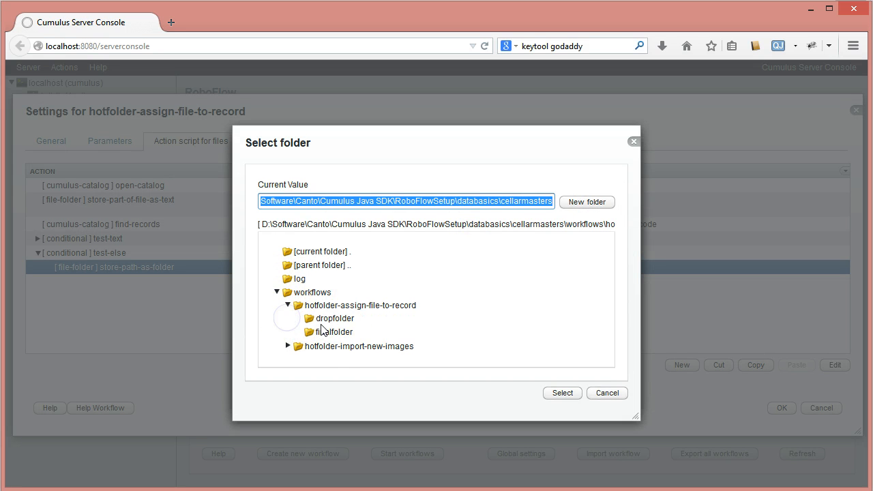
pyautogui.click(339, 305)
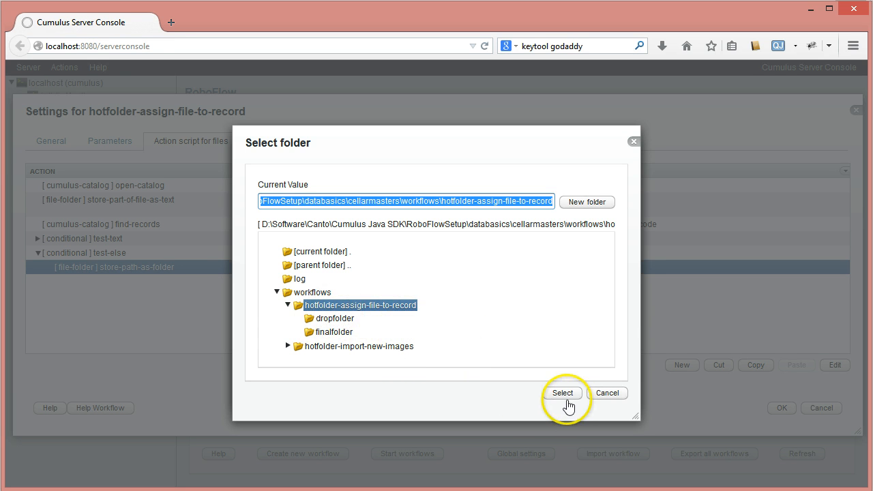
pyautogui.click(606, 202)
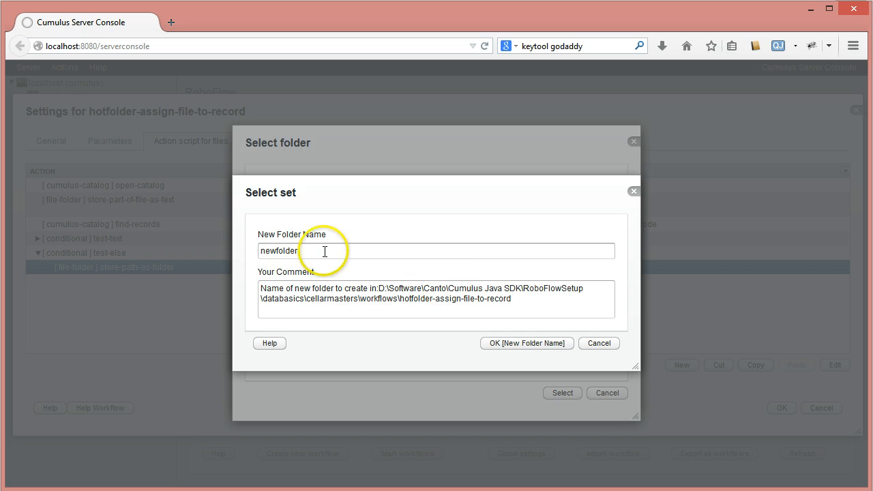
pyautogui.moveTo(325, 252); pyautogui.dragTo(161, 230)
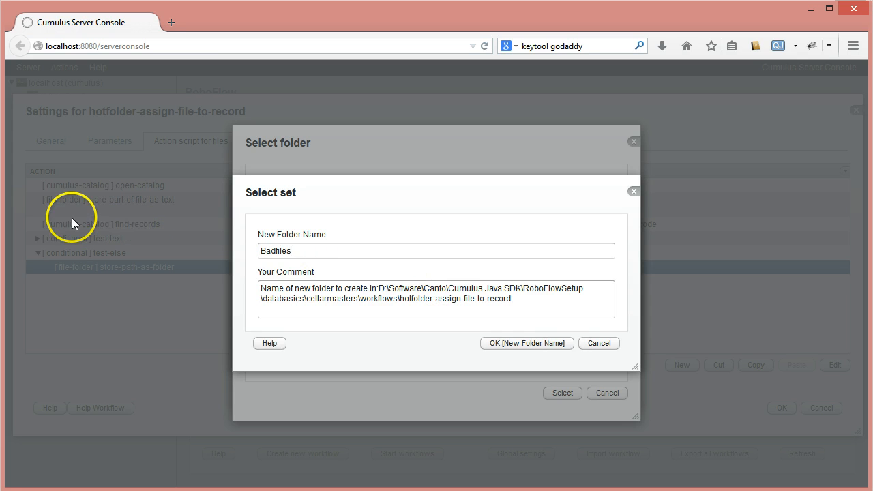
pyautogui.click(520, 343)
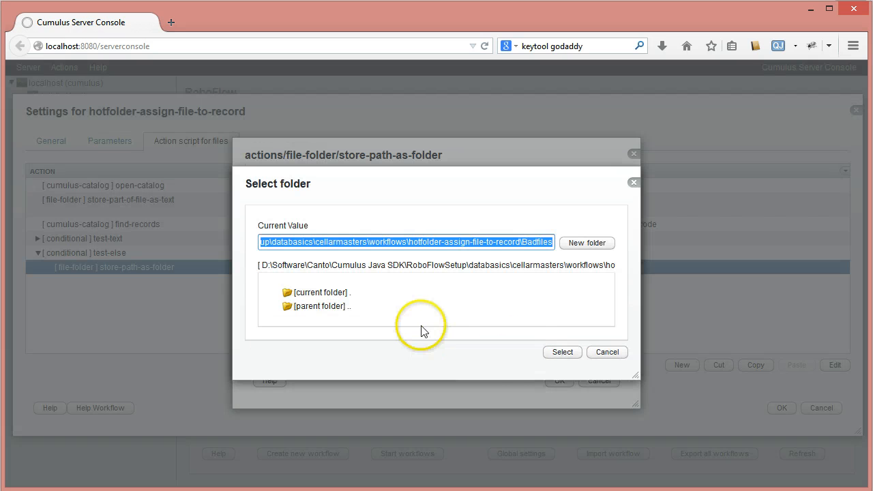
pyautogui.click(574, 355)
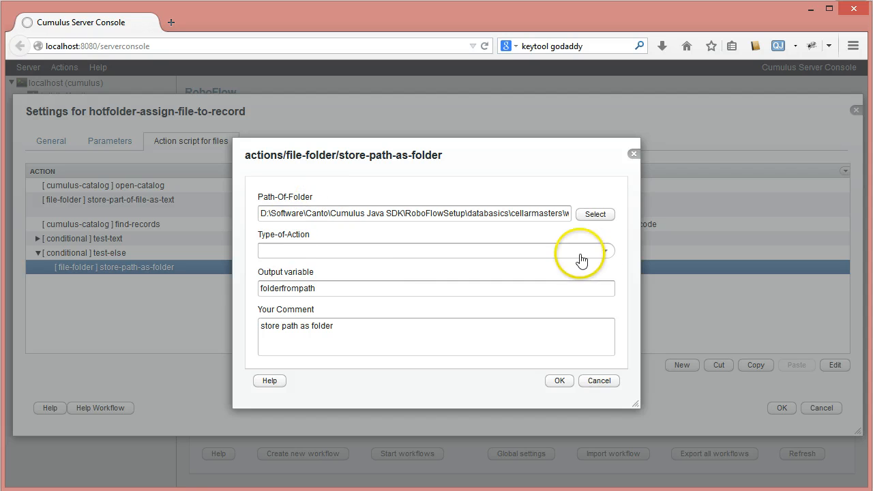
# - Set the store-path-as-folder action's type of action to create-folder-if-not-exists and its output variable to bad-folder
pyautogui.click(604, 251)
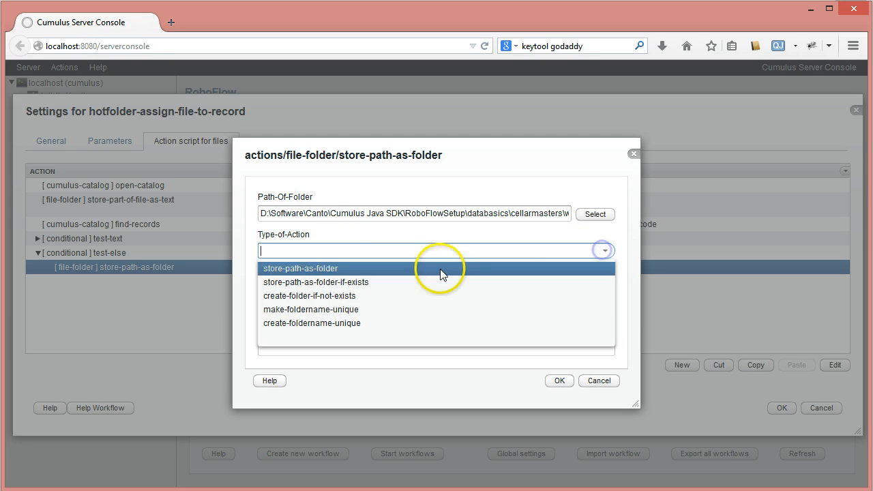
pyautogui.click(291, 296)
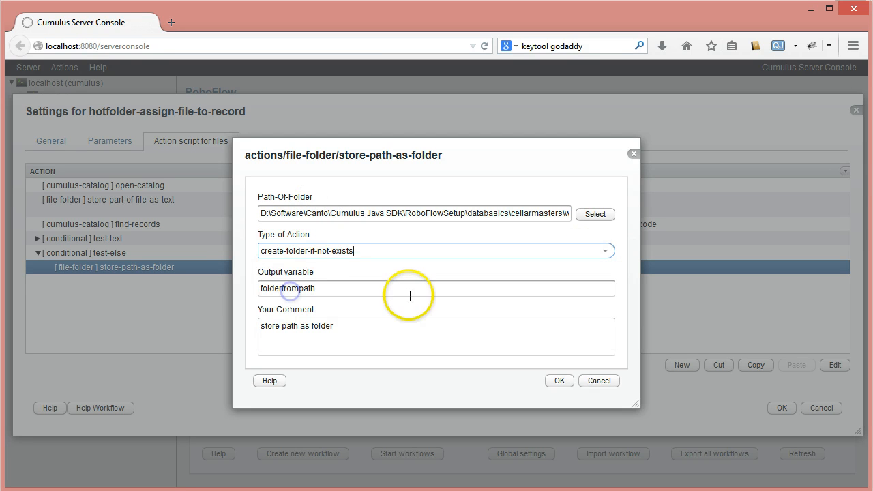
pyautogui.doubleClick(319, 288)
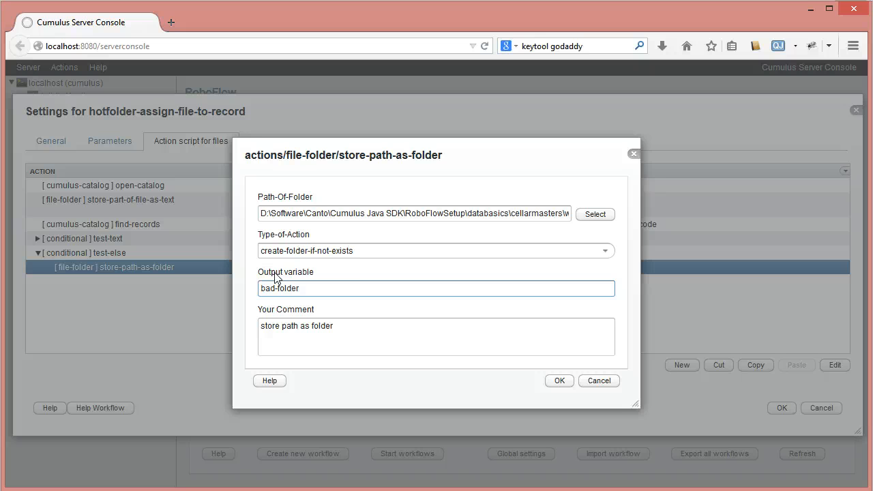
# - Change the store-path-as-folder action's comment to "store bad-folder" and save the action
pyautogui.click(299, 325)
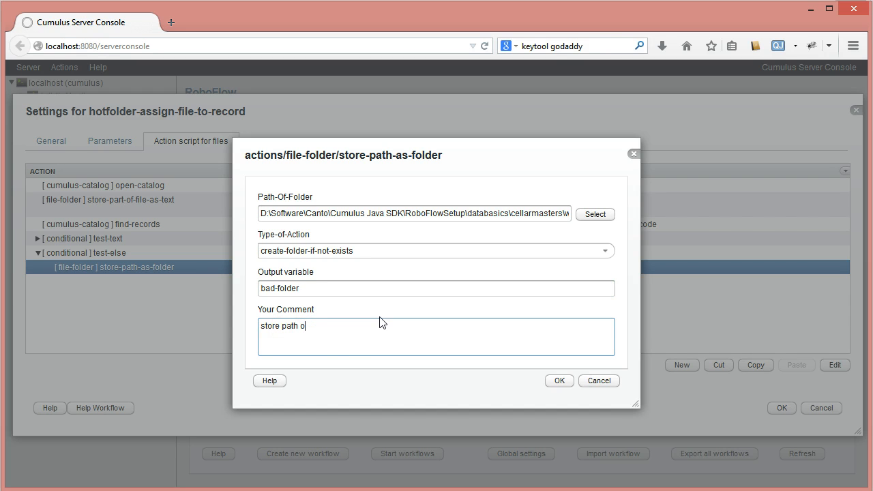
pyautogui.moveTo(311, 288); pyautogui.dragTo(211, 283)
pyautogui.hotkey('ctrl', 'c')
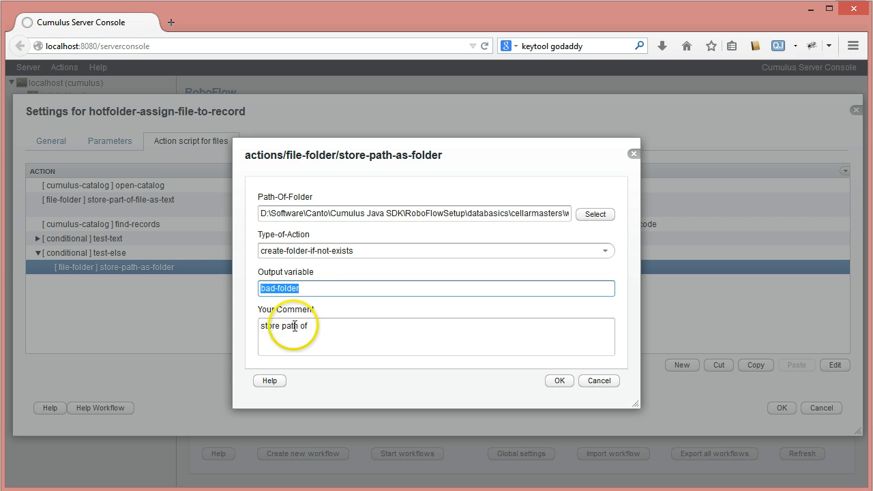
pyautogui.moveTo(281, 326); pyautogui.dragTo(340, 327)
pyautogui.hotkey('ctrl', 'v')
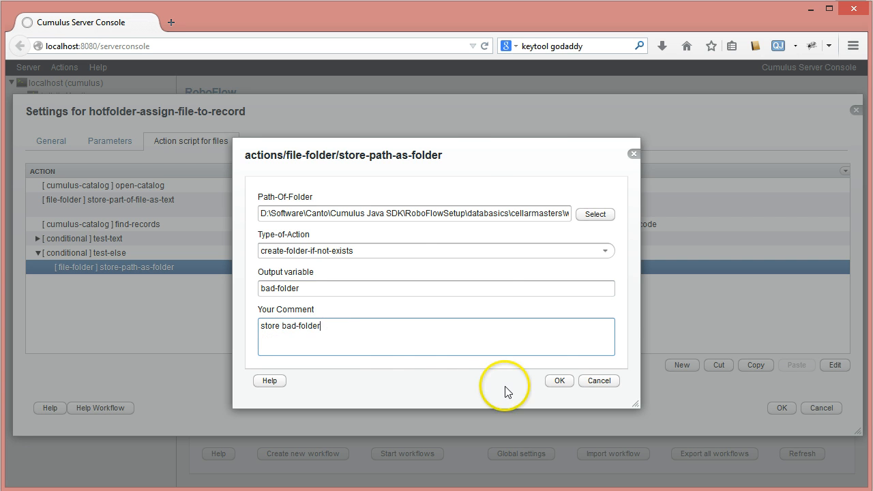
pyautogui.click(557, 380)
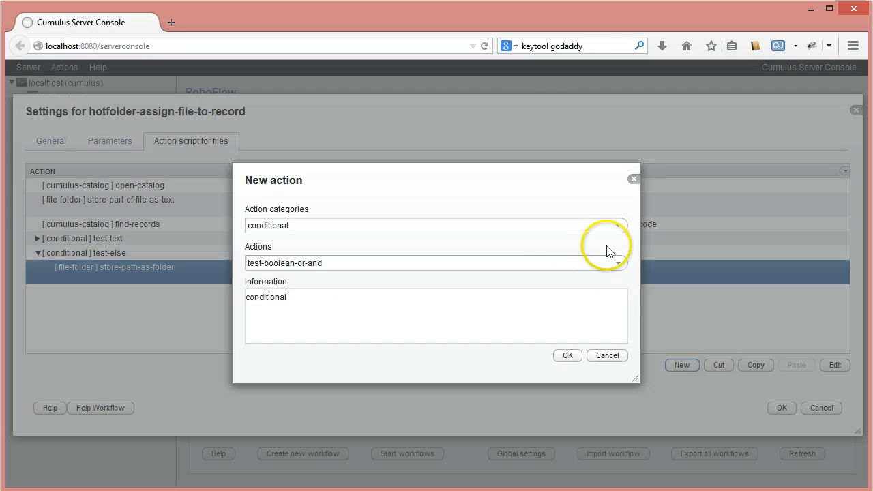
# - Add a copy-move-file action from the file-folder category after the store-path-as-folder action
pyautogui.click(618, 226)
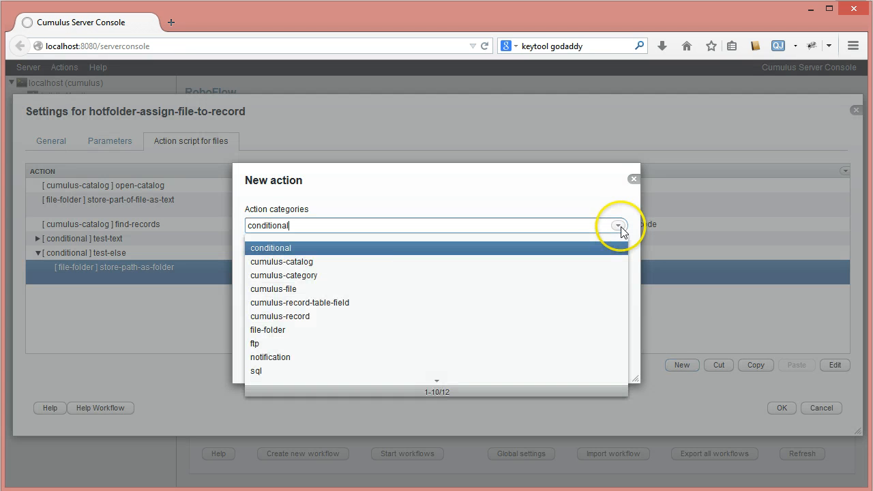
pyautogui.click(285, 331)
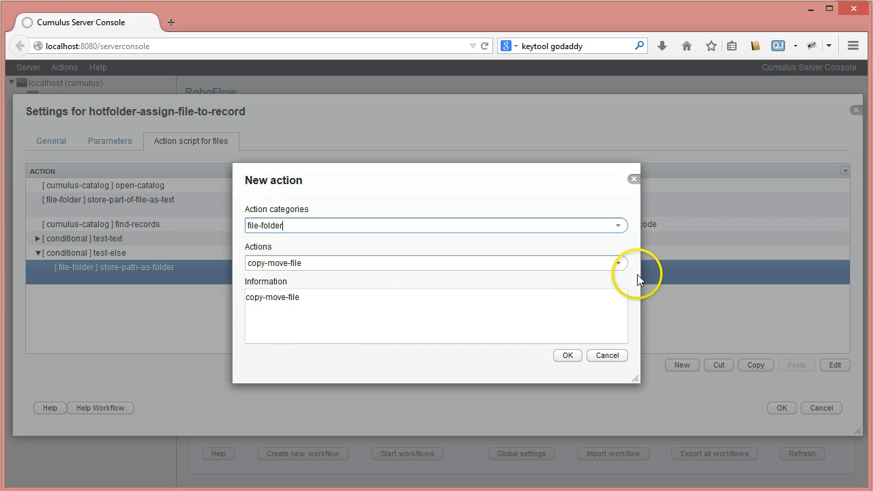
pyautogui.click(563, 355)
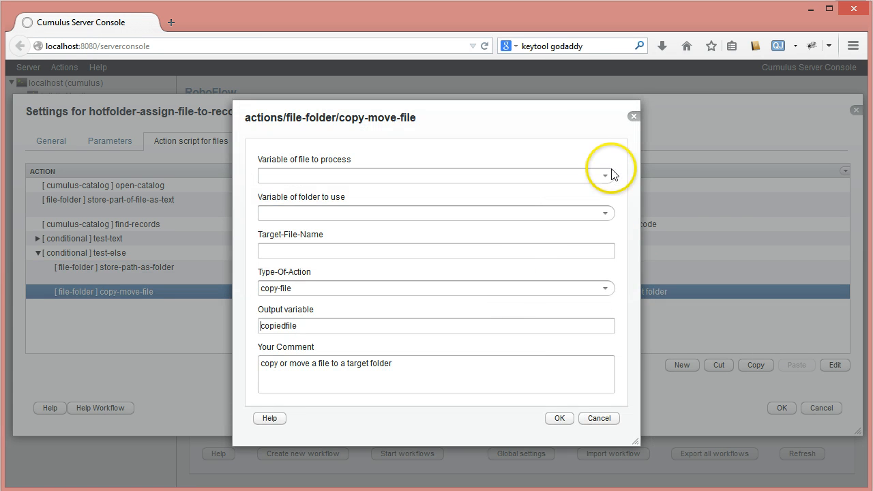
# - Set the copy-move-file action's variable of file to process to hot and its variable of folder to use to bad-folder
pyautogui.click(607, 176)
pyautogui.click(347, 205)
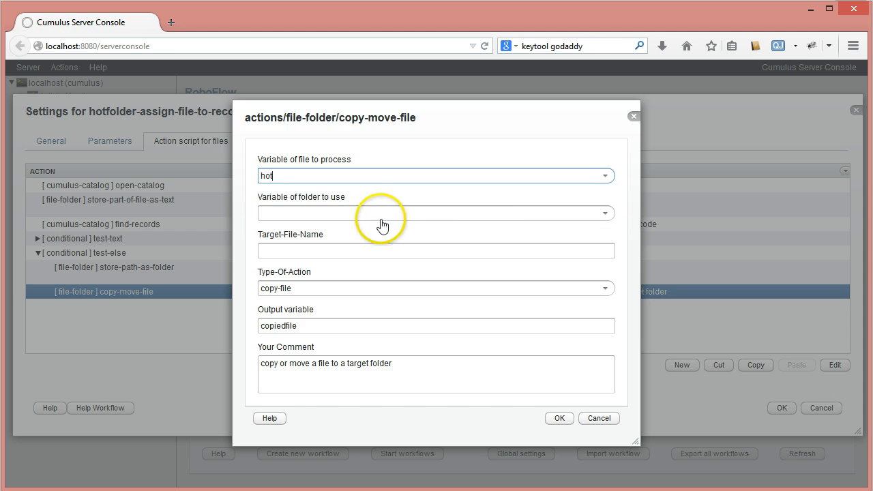
pyautogui.click(606, 215)
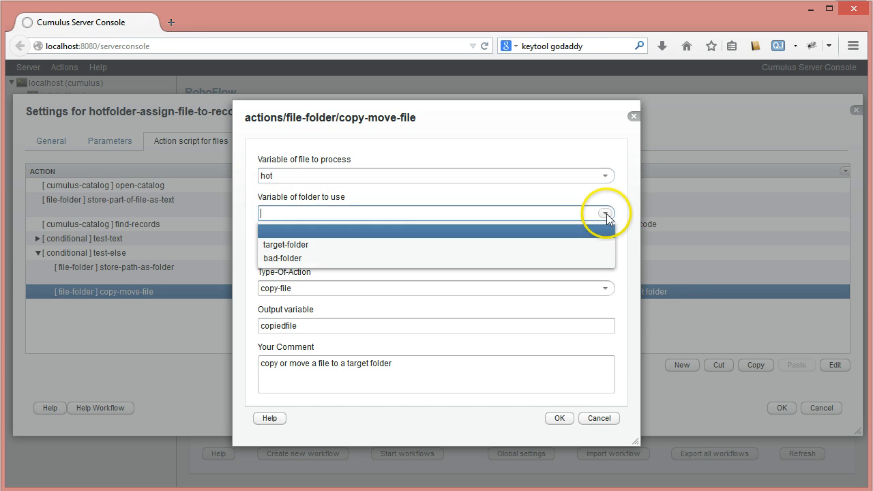
pyautogui.click(282, 258)
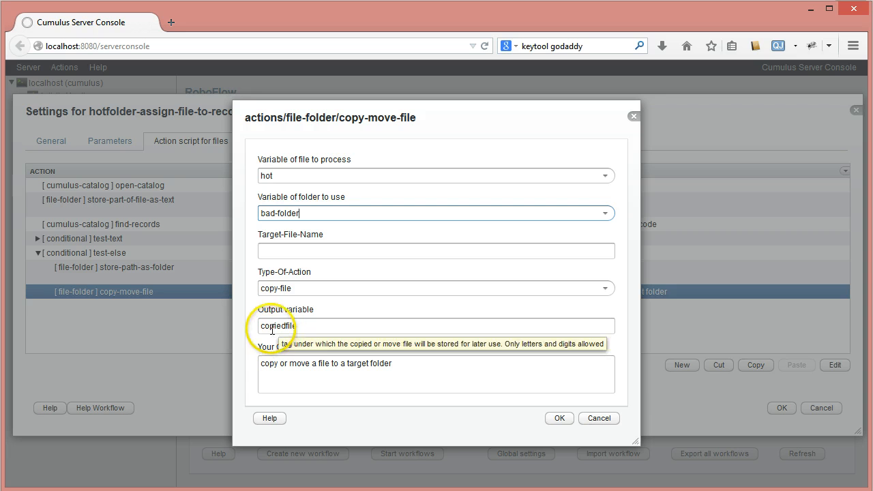
# - Set the copy-move-file action's output variable to badfile and save the action
pyautogui.moveTo(313, 328); pyautogui.dragTo(222, 317)
pyautogui.write('bad')
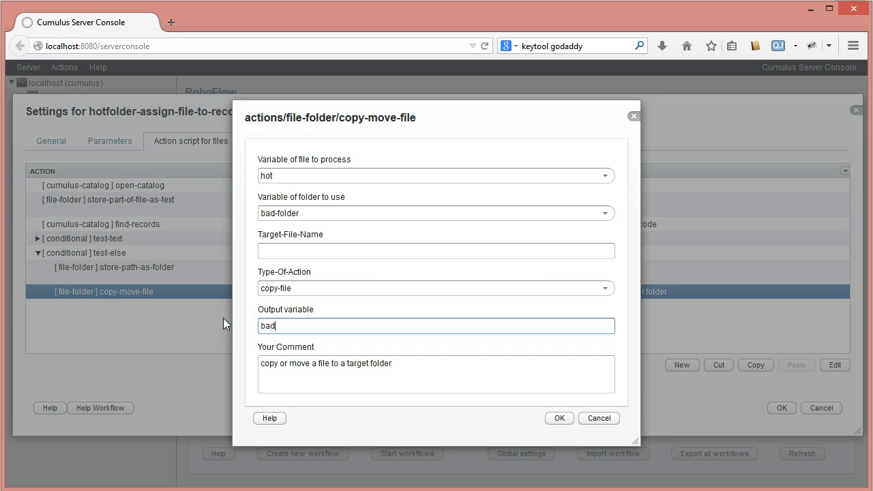
pyautogui.write('file')
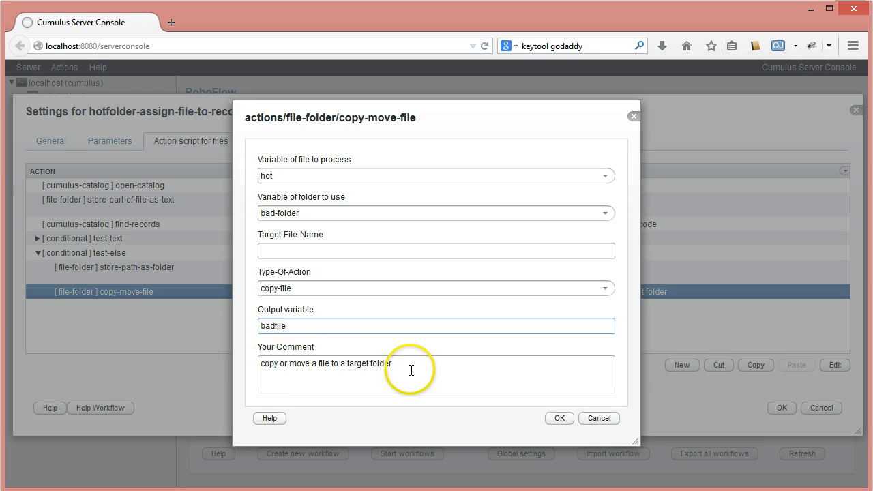
pyautogui.click(558, 419)
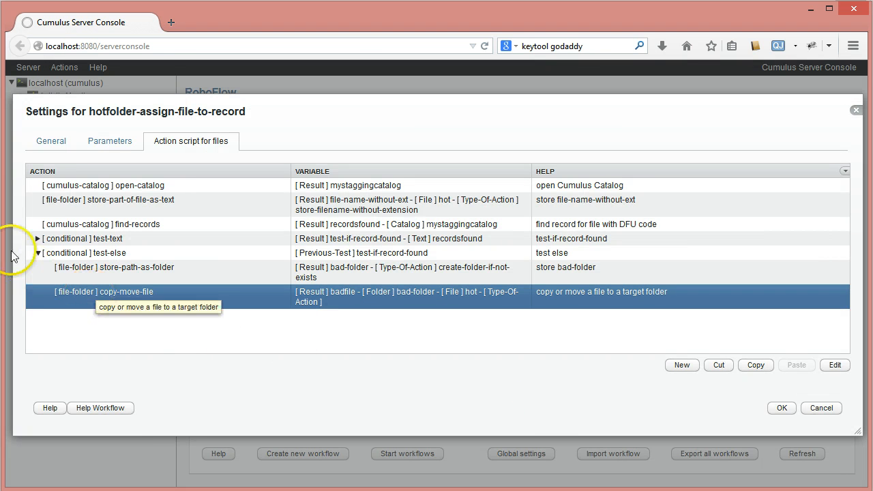
# - Add a send-email action from the notification category after the copy-move-file action
pyautogui.click(672, 369)
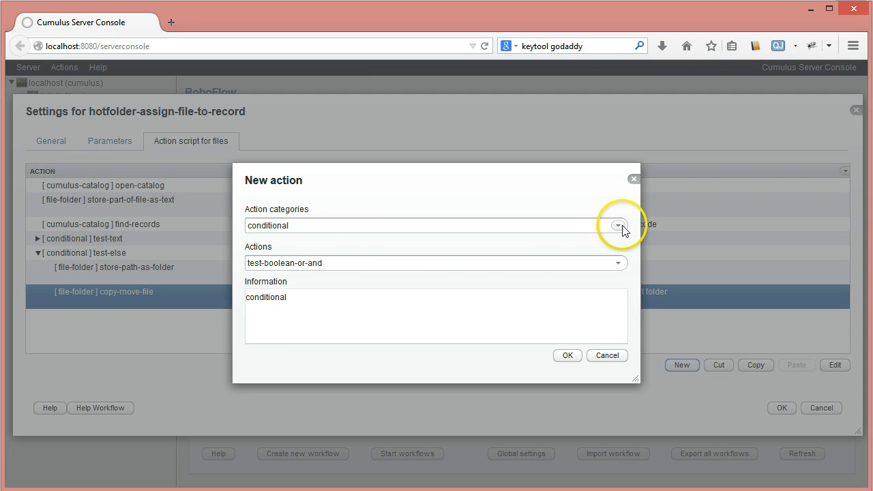
pyautogui.click(619, 227)
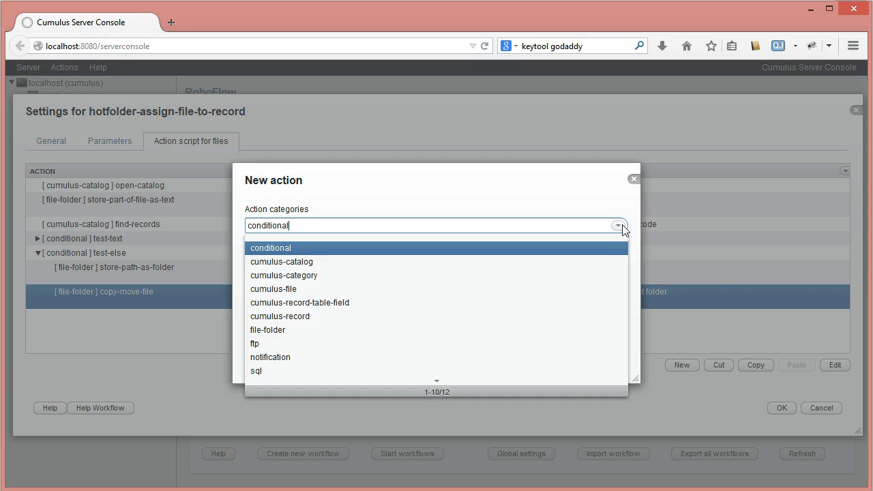
pyautogui.click(322, 356)
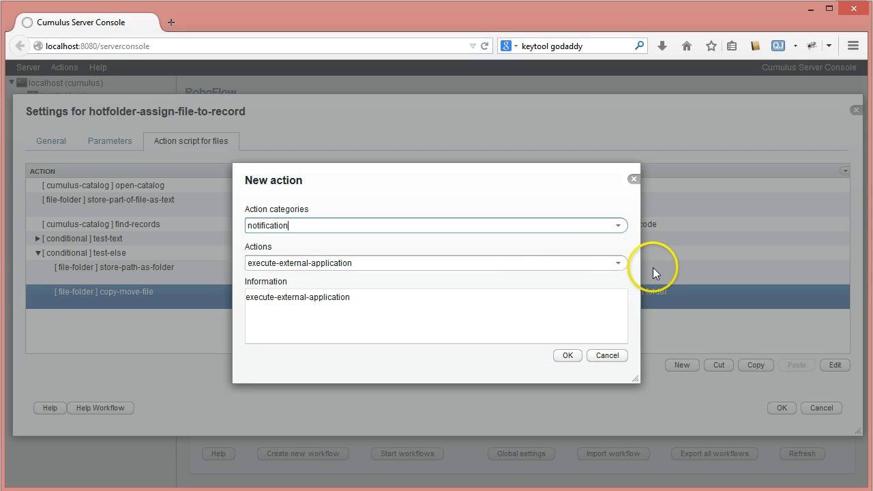
pyautogui.click(618, 264)
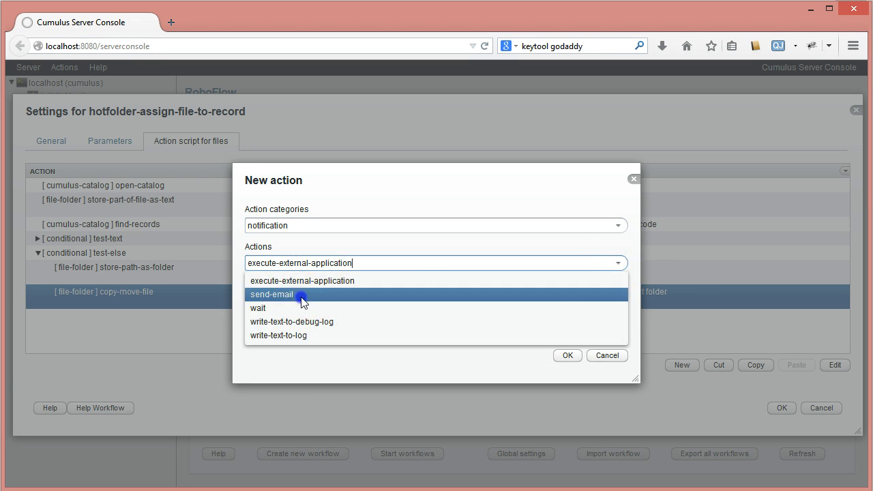
pyautogui.click(301, 298)
pyautogui.click(567, 356)
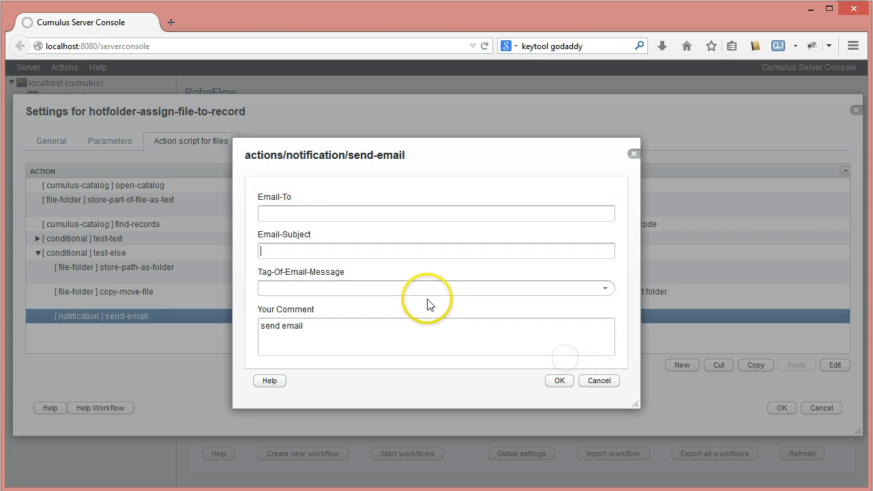
# - Review the tags offered for the send-email action's message and close its settings without changes
pyautogui.click(275, 214)
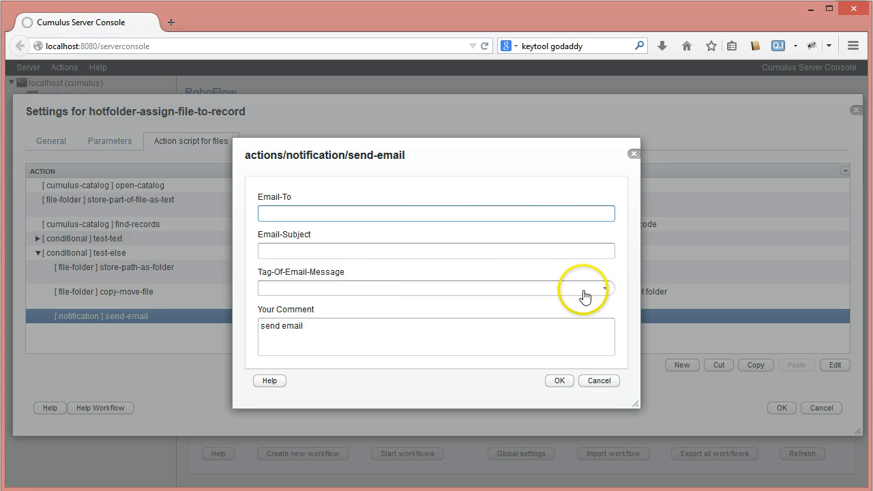
pyautogui.click(605, 289)
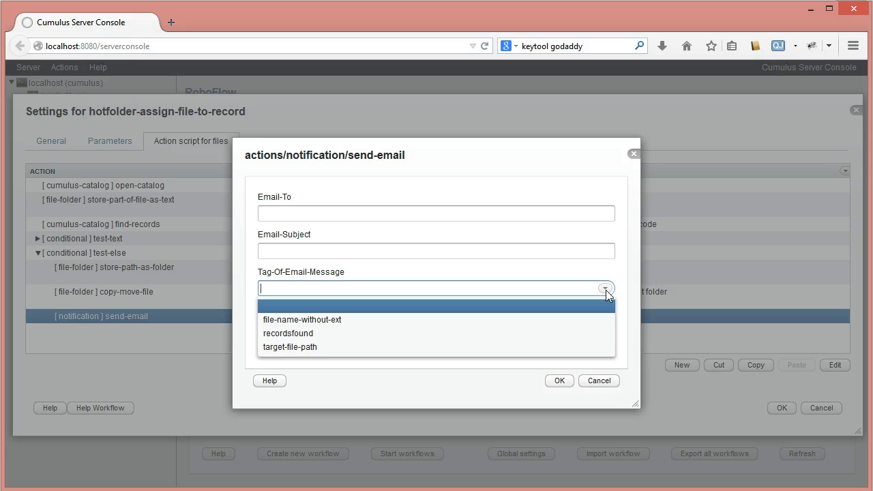
pyautogui.click(605, 288)
pyautogui.click(605, 289)
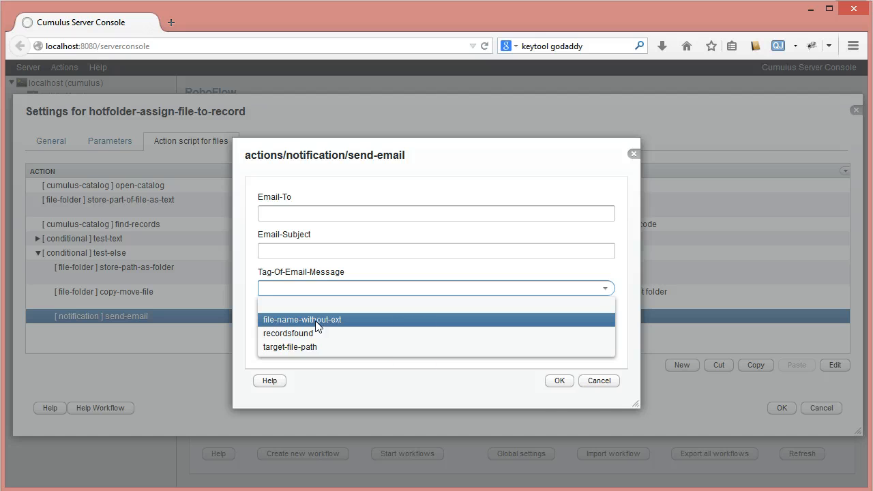
pyautogui.click(601, 383)
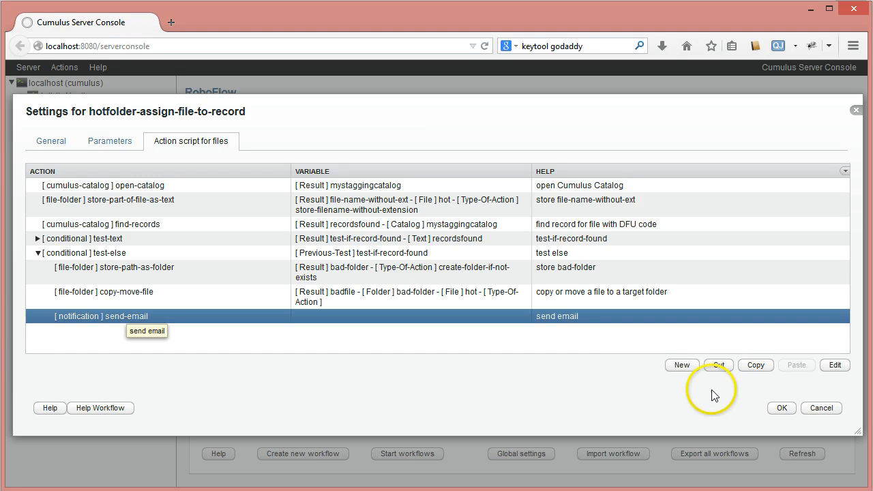
# - Add a store-merged-text-tags action from the text category after the send-email action
pyautogui.click(688, 365)
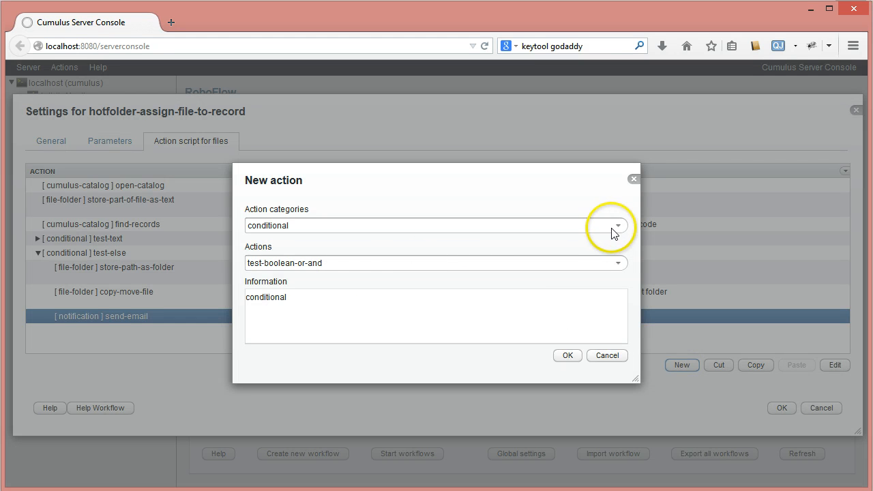
pyautogui.click(616, 226)
pyautogui.scroll(-3, 384, 354)
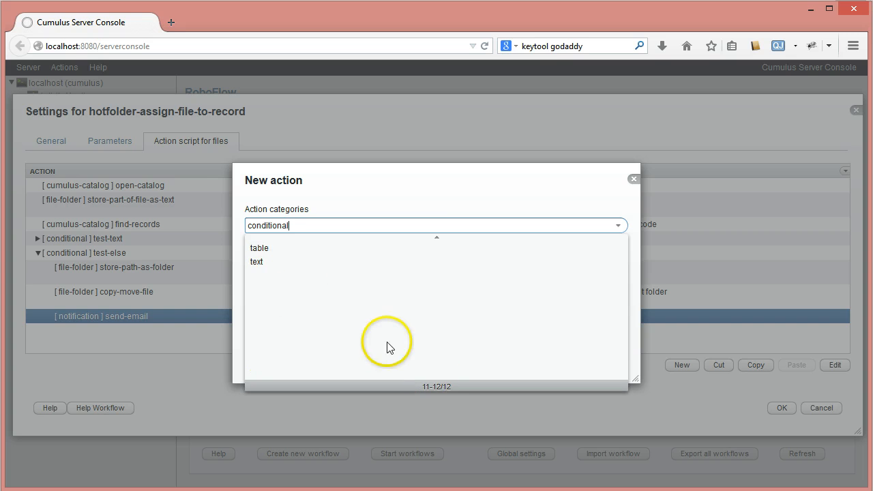
pyautogui.scroll(3, 382, 273)
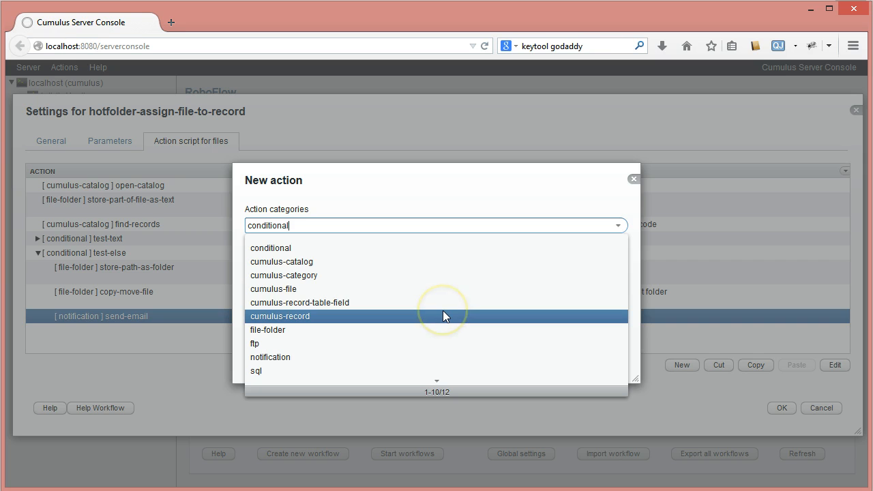
pyautogui.scroll(-2, 442, 315)
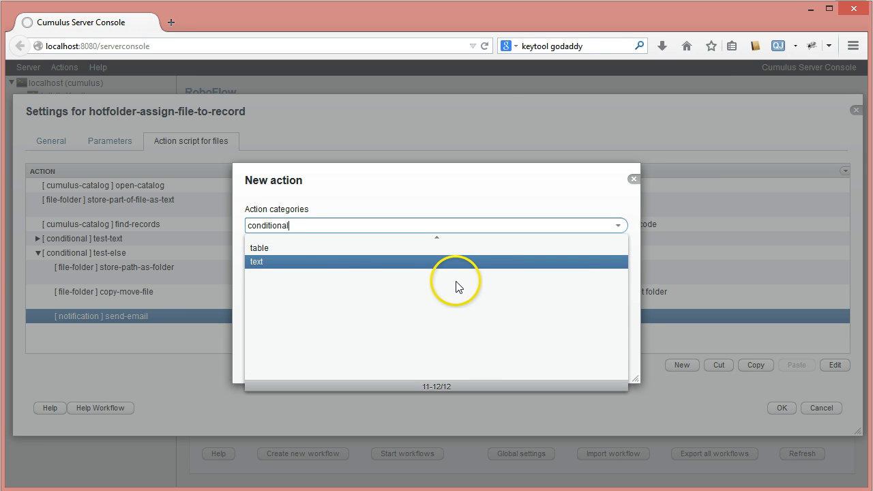
pyautogui.click(257, 262)
pyautogui.click(619, 264)
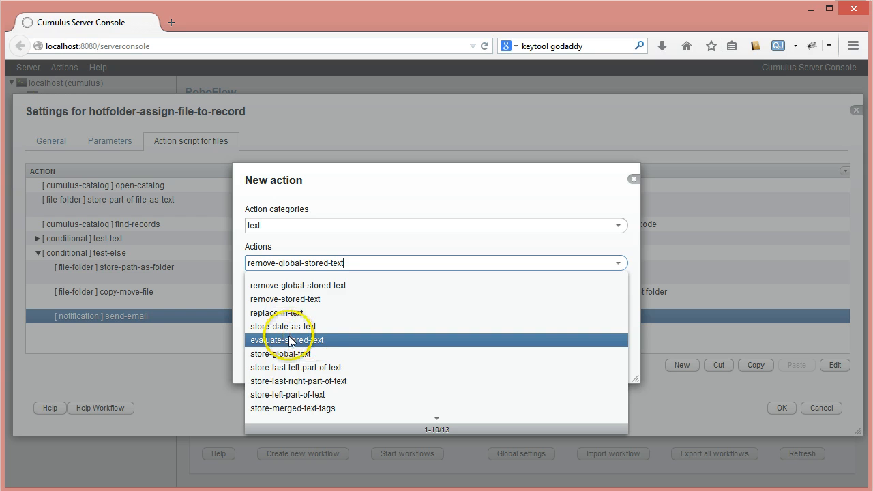
pyautogui.click(330, 408)
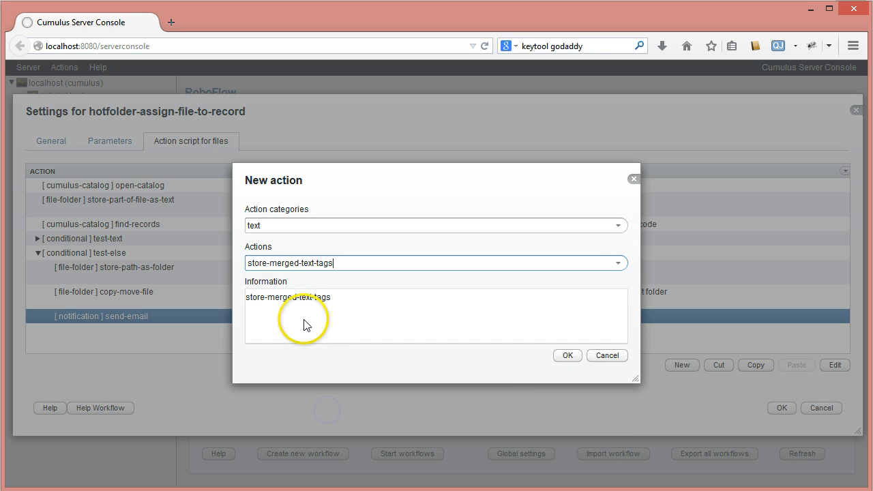
pyautogui.click(563, 361)
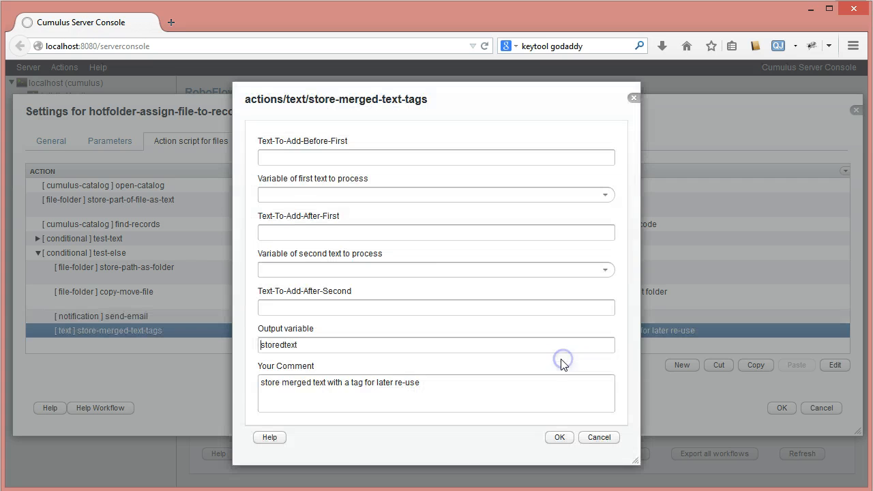
# - Configure store-merged-text-tags with "Bad filename. Check with DFU code:" before the first text, first variable file-name-without-ext and output variable badfiletext, and save it
pyautogui.click(286, 157)
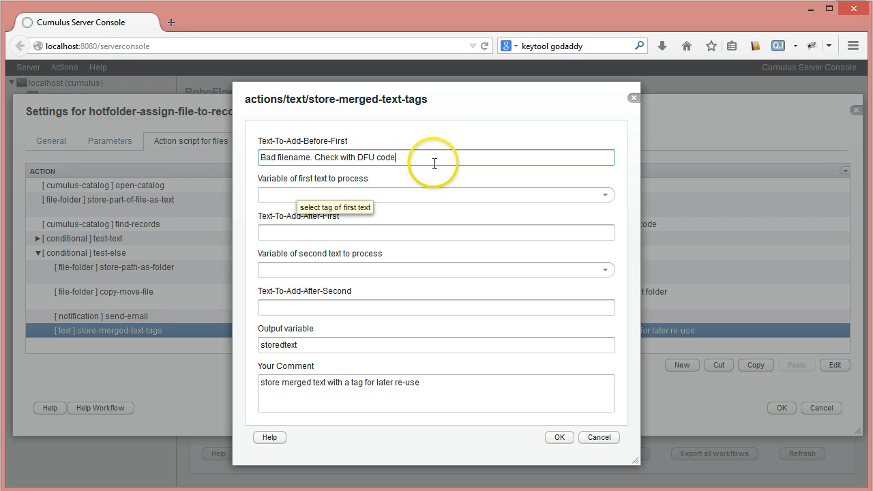
pyautogui.write(':')
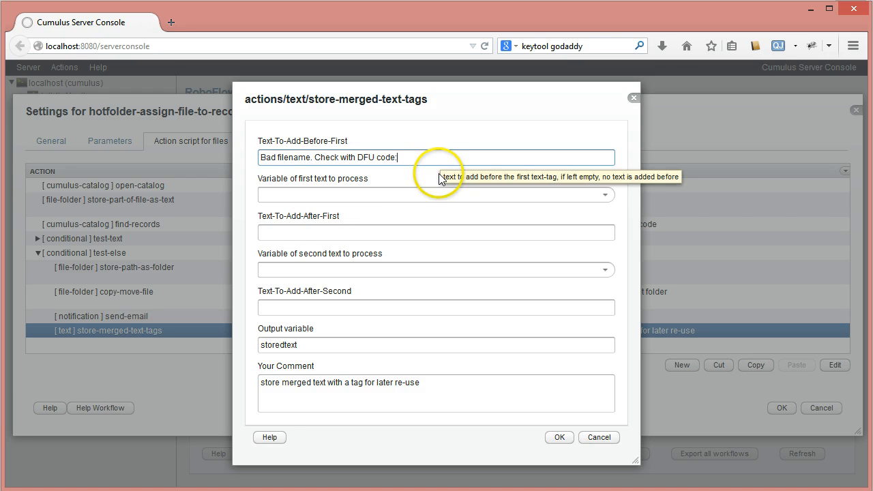
pyautogui.click(606, 197)
pyautogui.click(282, 225)
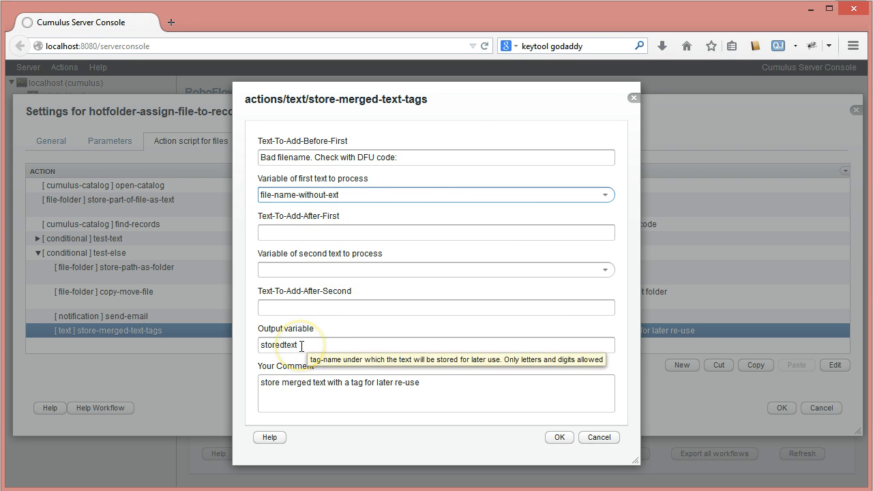
pyautogui.moveTo(301, 345); pyautogui.dragTo(237, 349)
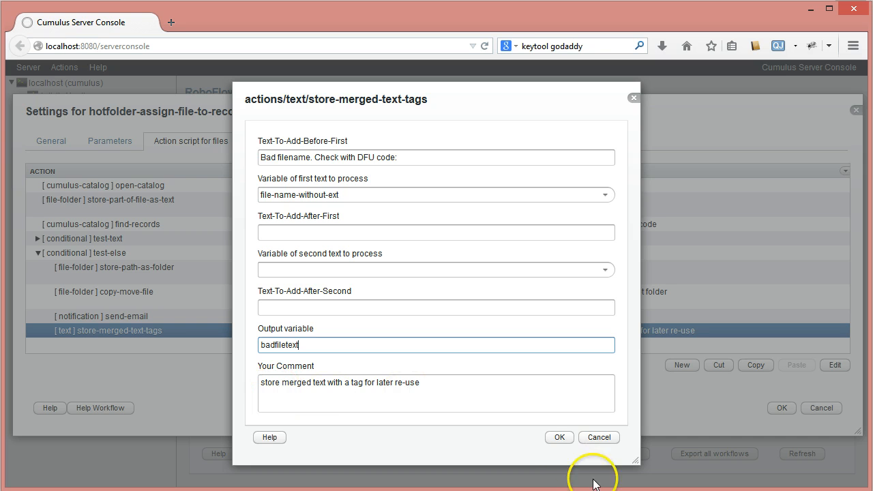
pyautogui.click(557, 437)
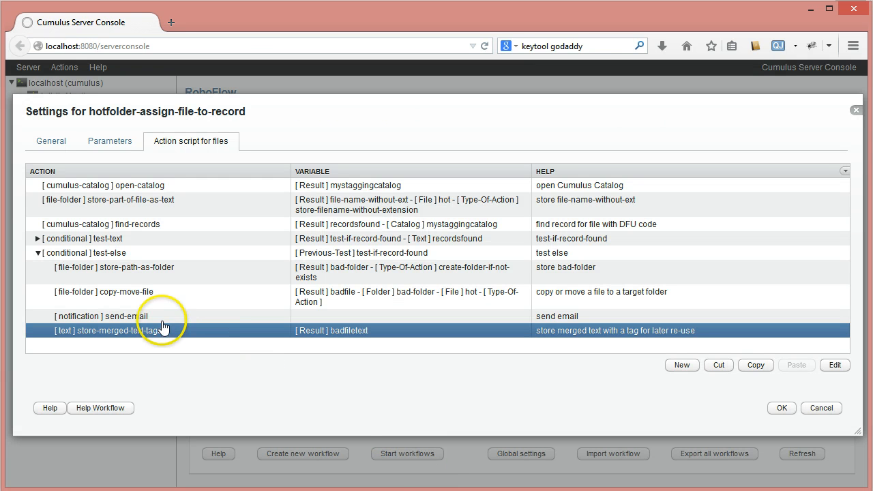
# - Move the store-merged-text-tags action directly after copy-move-file, ahead of send-email
pyautogui.click(720, 366)
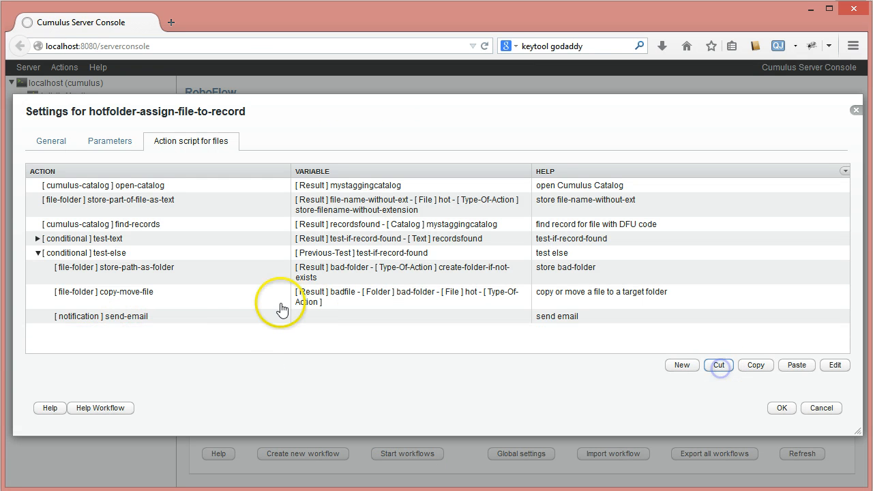
pyautogui.click(203, 293)
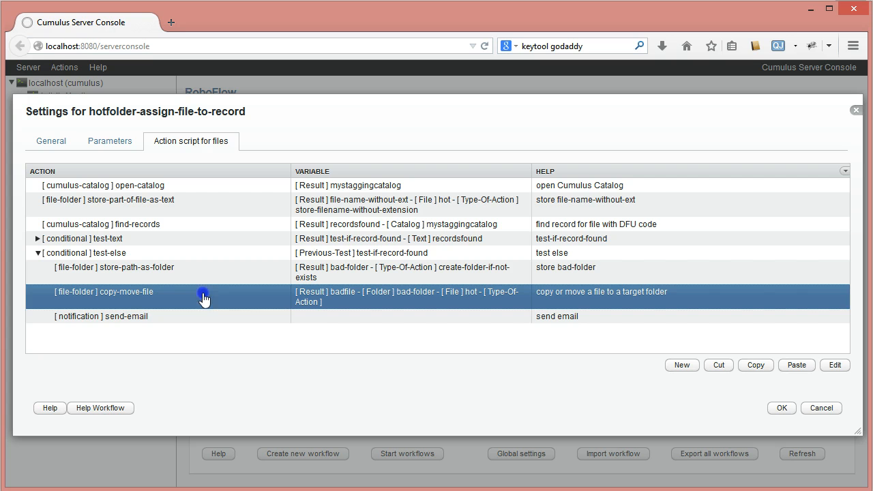
pyautogui.click(800, 365)
# - Configure the send-email action with message tag badfiletext, the recipient's e-mail and subject "File not found in Stagging catalog", save it, and collapse test-else
pyautogui.click(176, 334)
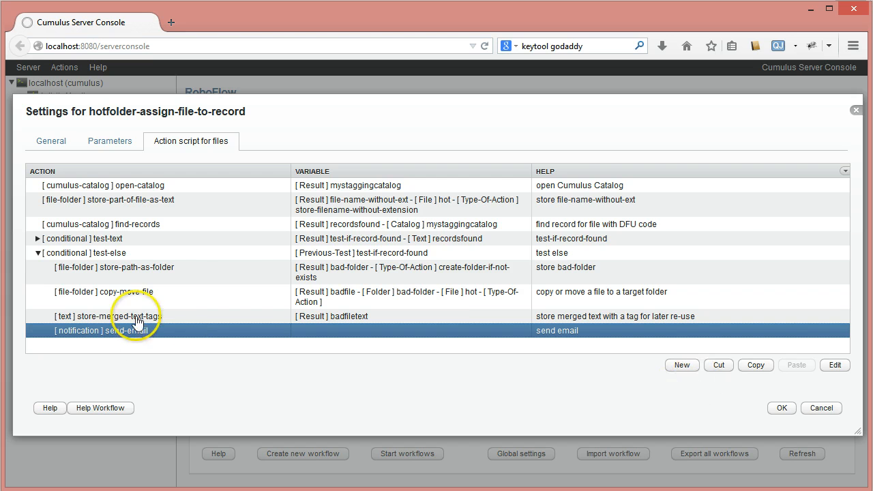
pyautogui.click(835, 364)
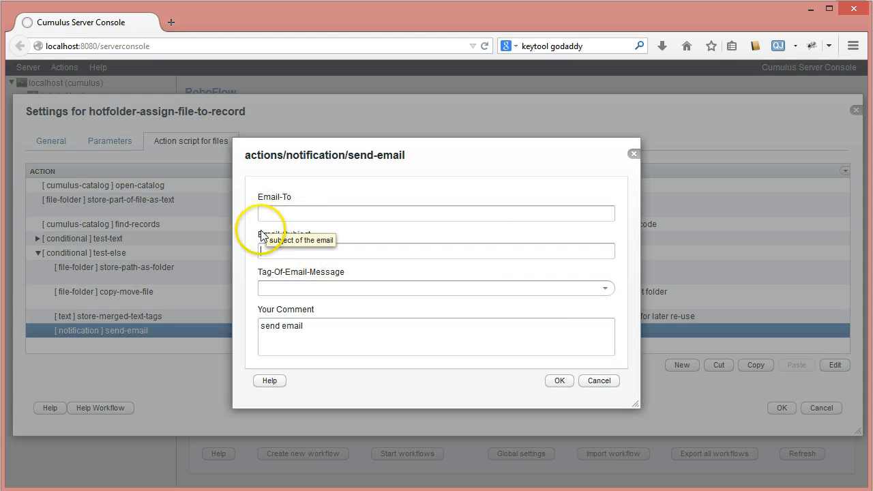
pyautogui.click(605, 288)
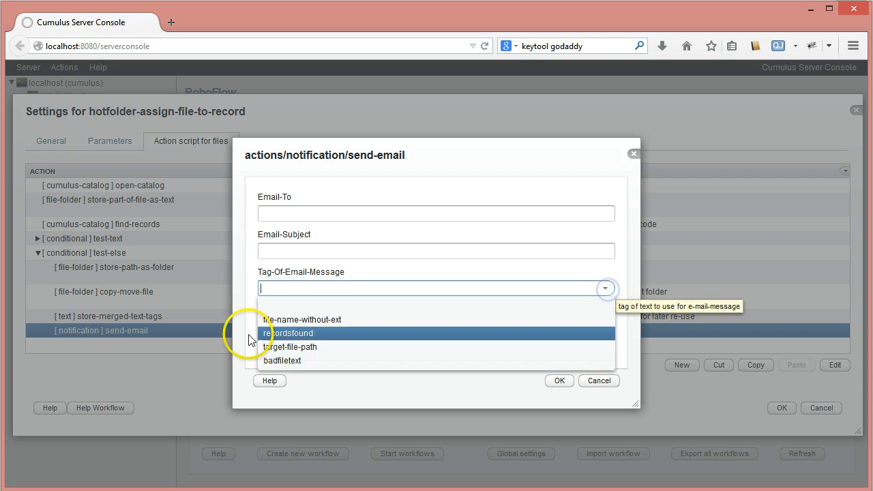
pyautogui.click(285, 361)
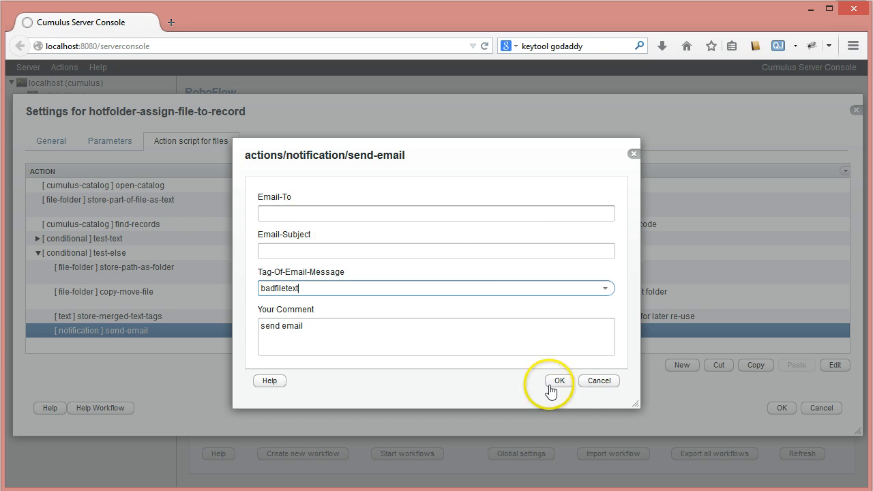
pyautogui.click(285, 214)
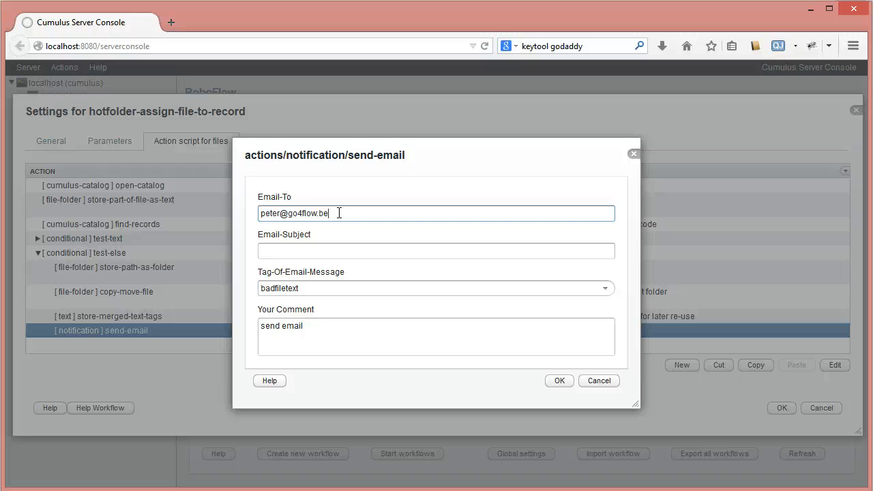
pyautogui.click(314, 252)
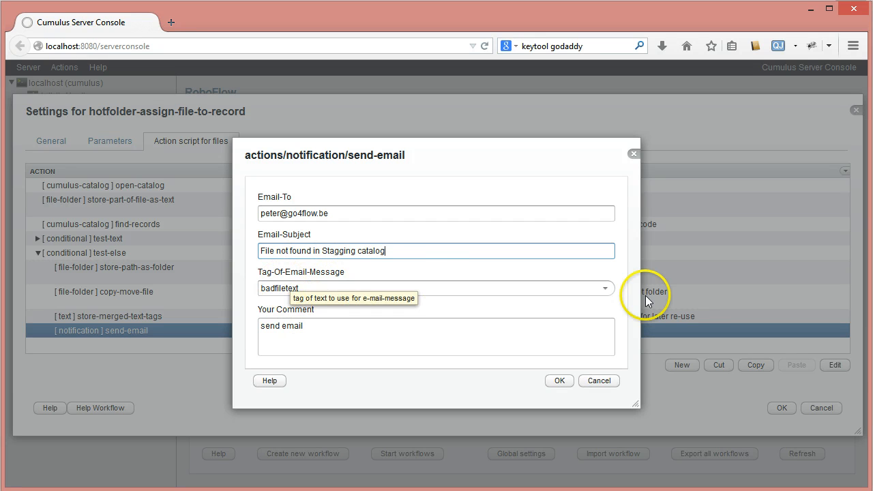
pyautogui.click(604, 287)
pyautogui.click(294, 370)
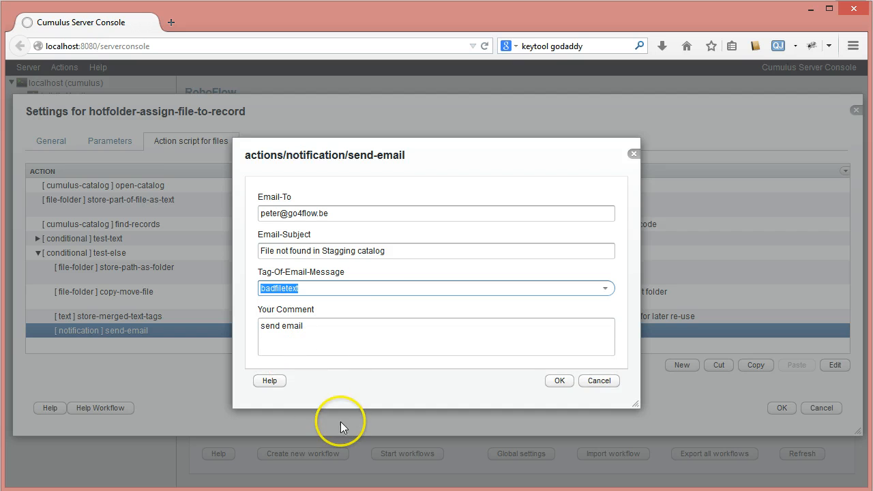
pyautogui.click(559, 382)
pyautogui.click(37, 253)
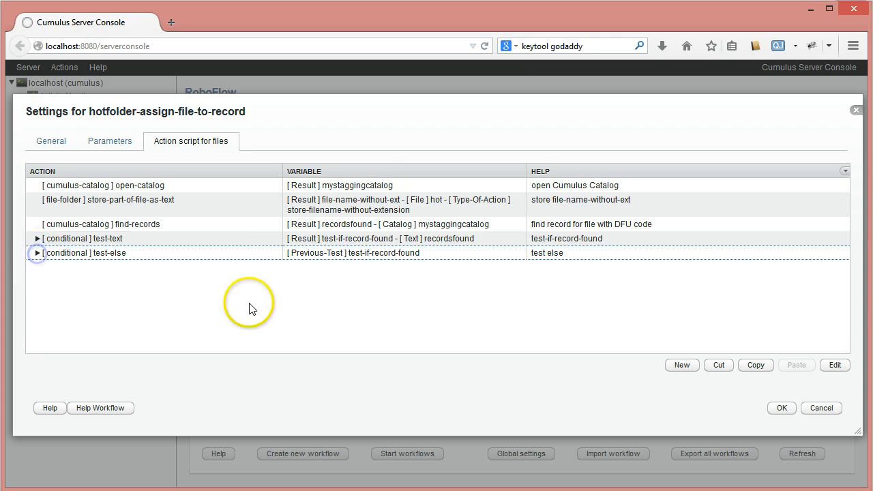
pyautogui.click(167, 185)
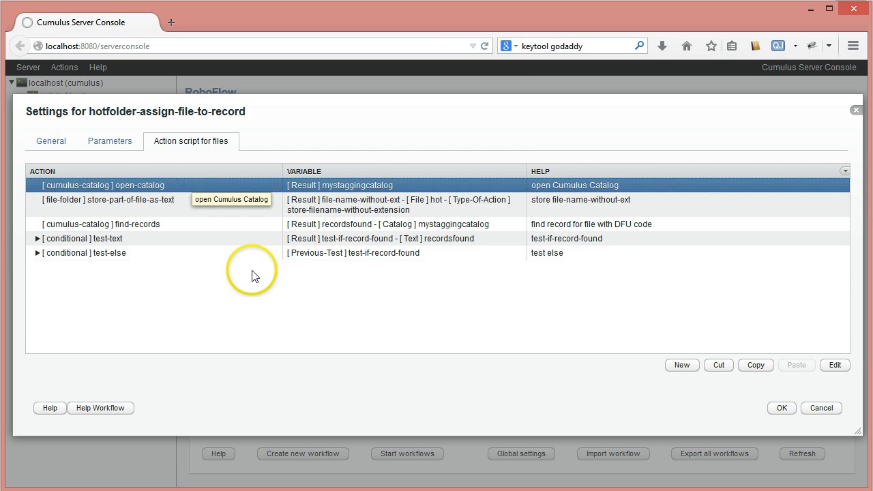
pyautogui.click(60, 255)
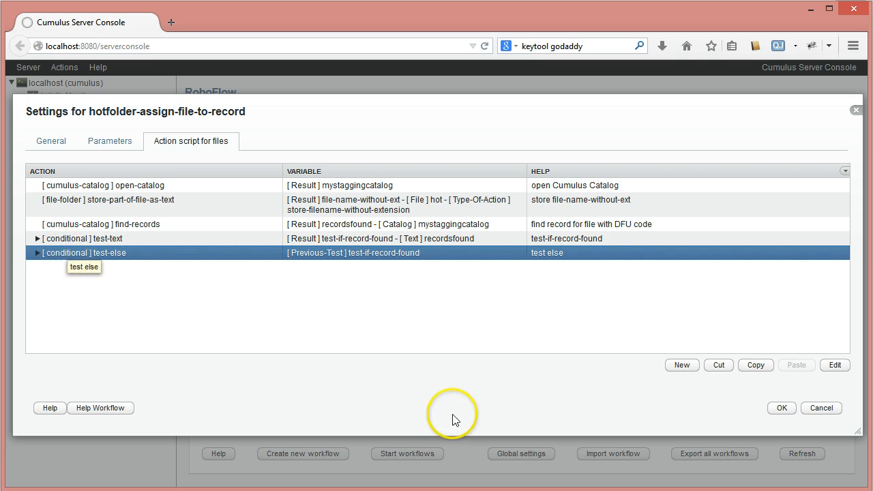
pyautogui.click(38, 256)
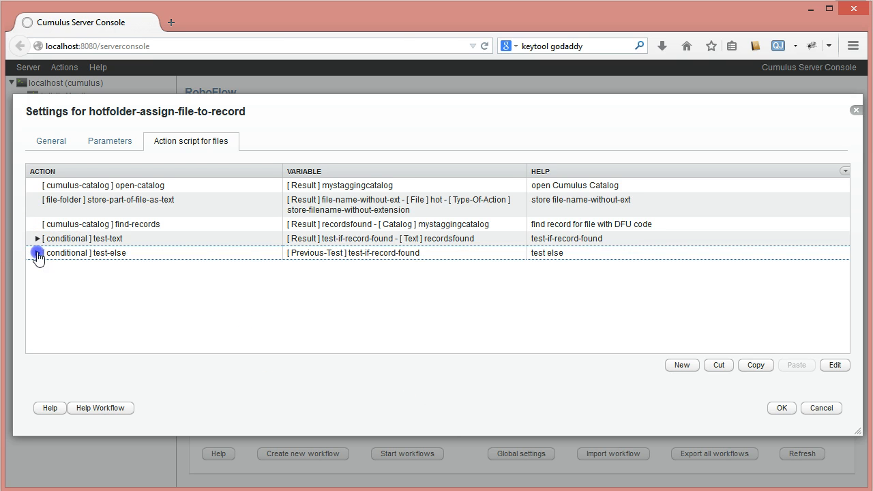
pyautogui.click(37, 253)
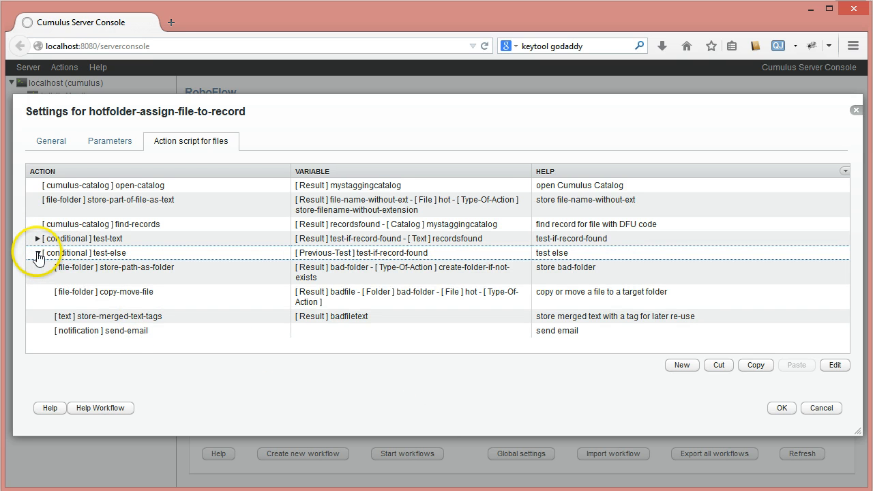
pyautogui.click(37, 252)
# - Add a close-catalog action from the cumulus-catalog category directly after the test-else branch
pyautogui.click(90, 254)
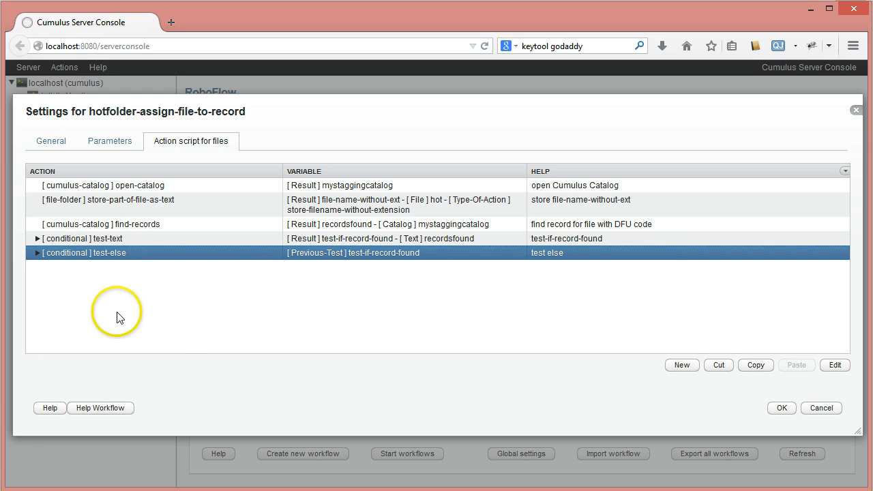
pyautogui.click(669, 368)
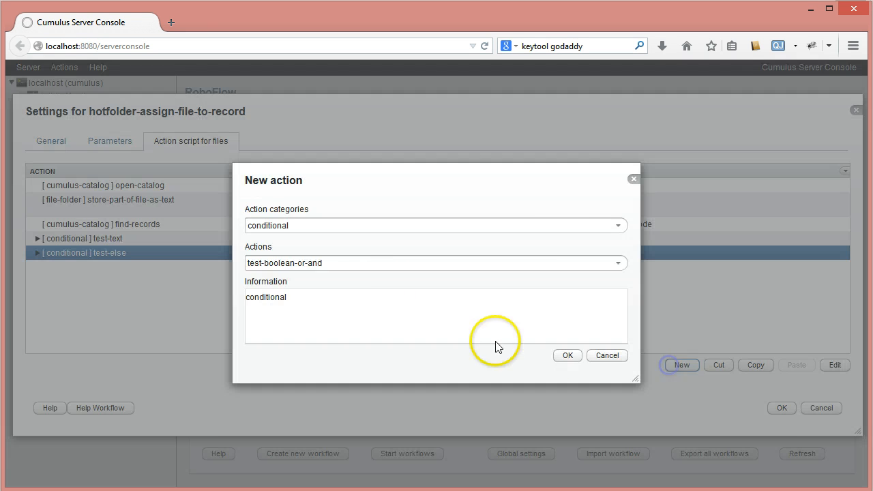
pyautogui.click(618, 225)
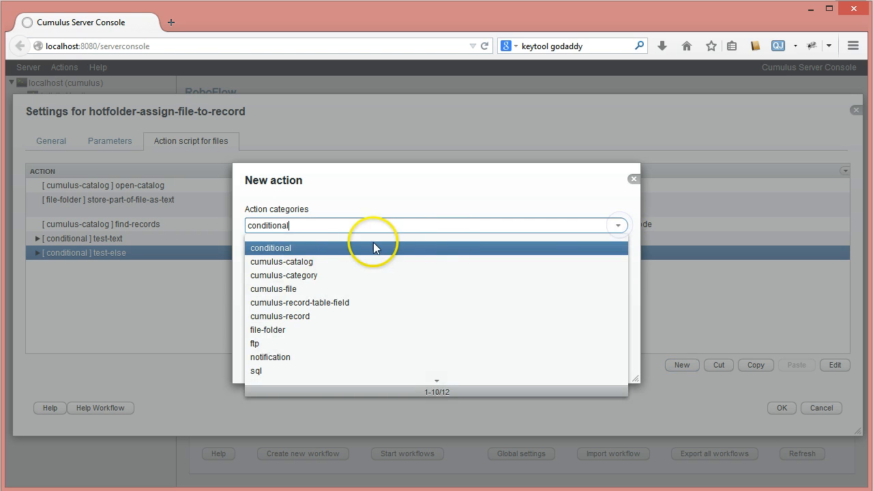
pyautogui.click(305, 263)
pyautogui.click(618, 264)
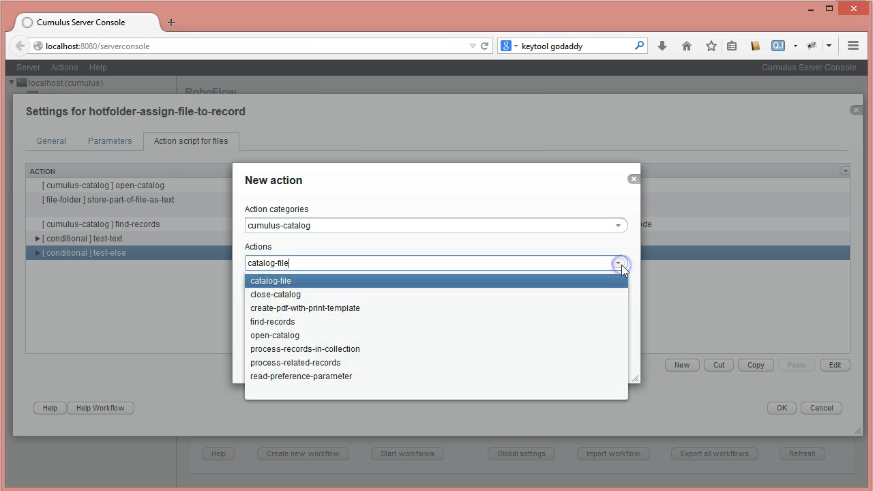
pyautogui.click(297, 295)
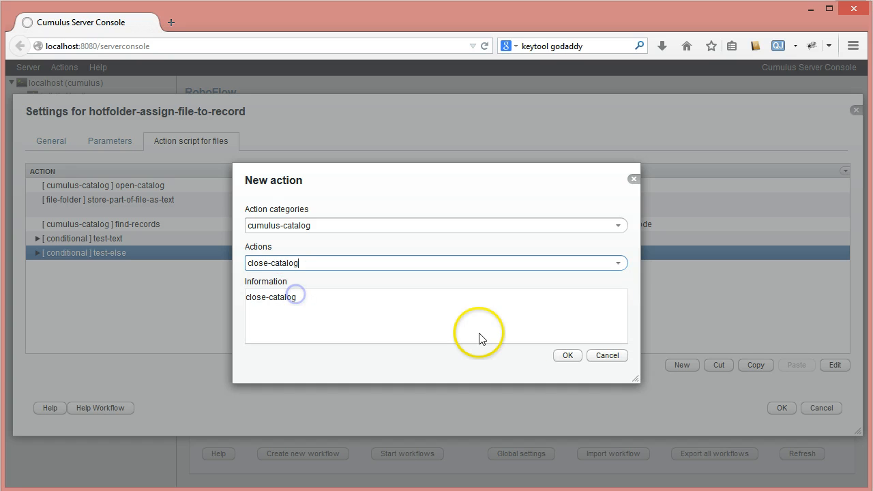
pyautogui.click(565, 355)
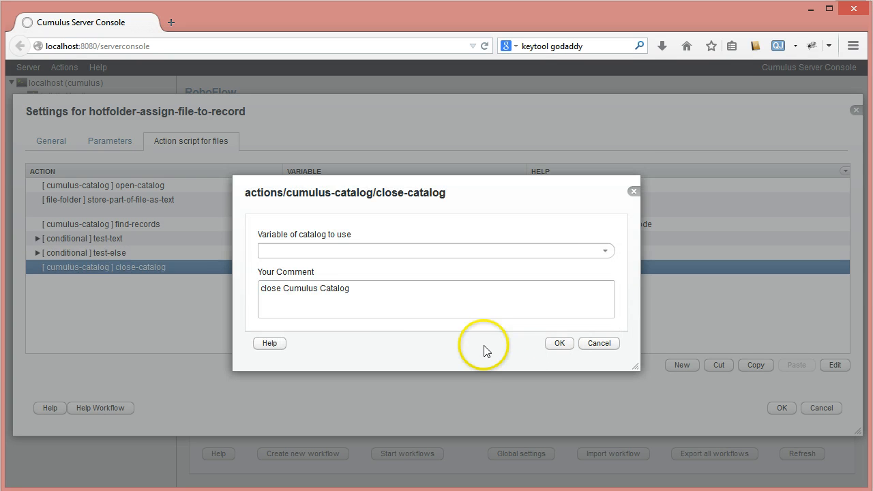
# - Set the close-catalog action's catalog variable to mystaggingcatalog, and save the action and the workflow
pyautogui.click(606, 251)
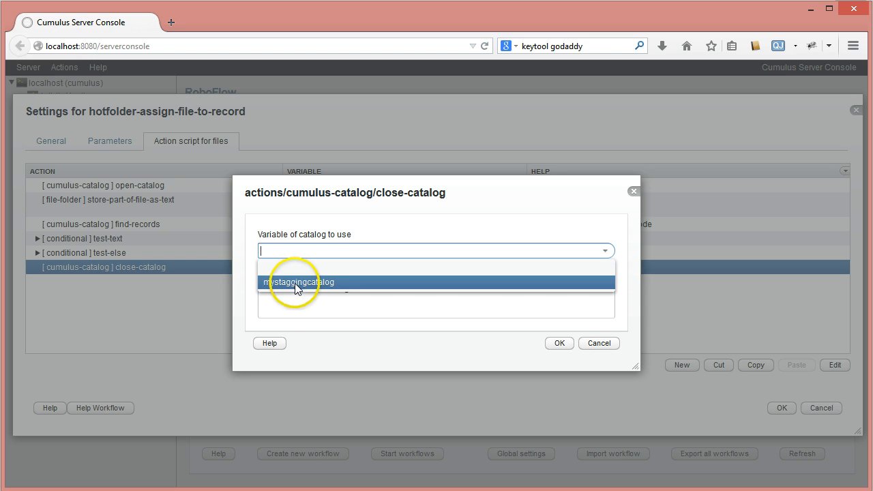
pyautogui.click(296, 283)
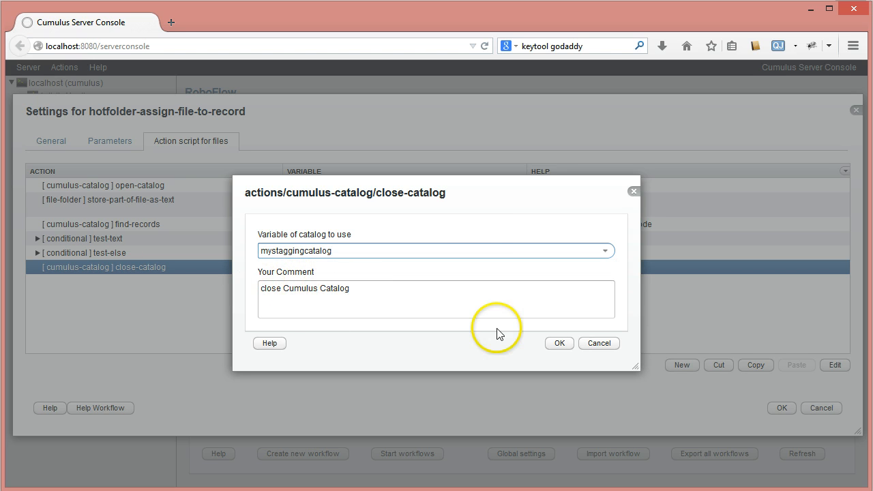
pyautogui.click(557, 346)
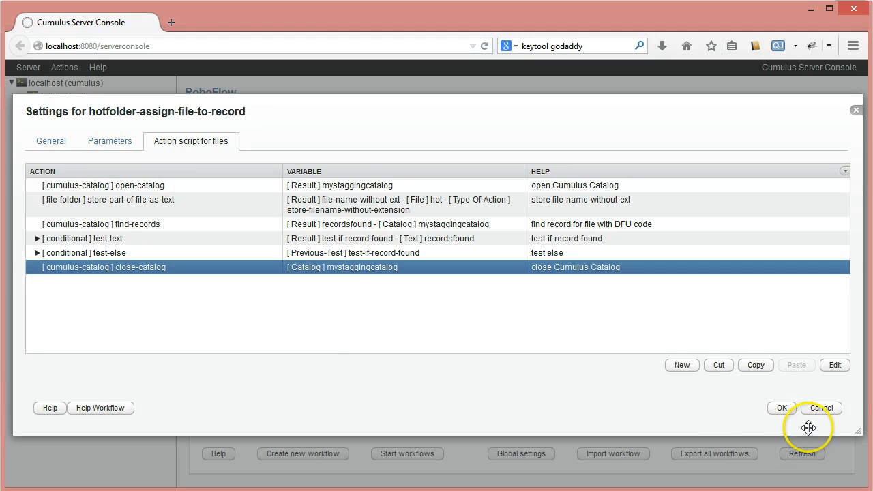
pyautogui.click(778, 409)
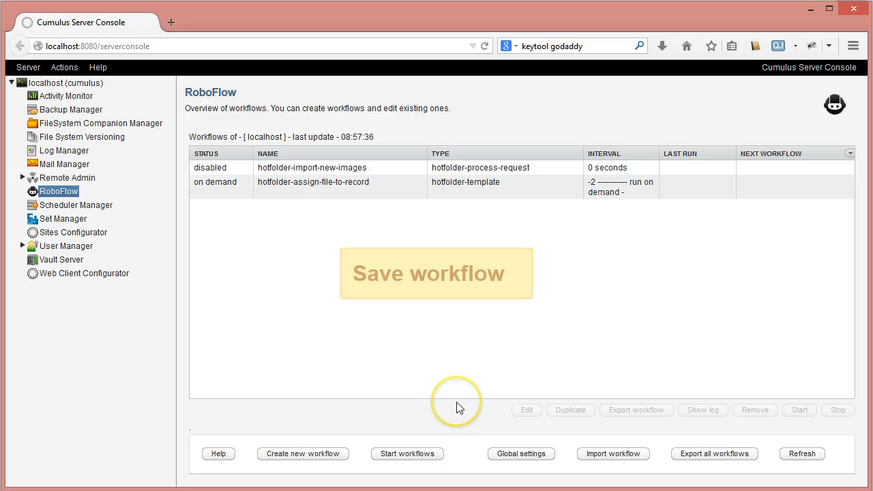
pyautogui.click(210, 183)
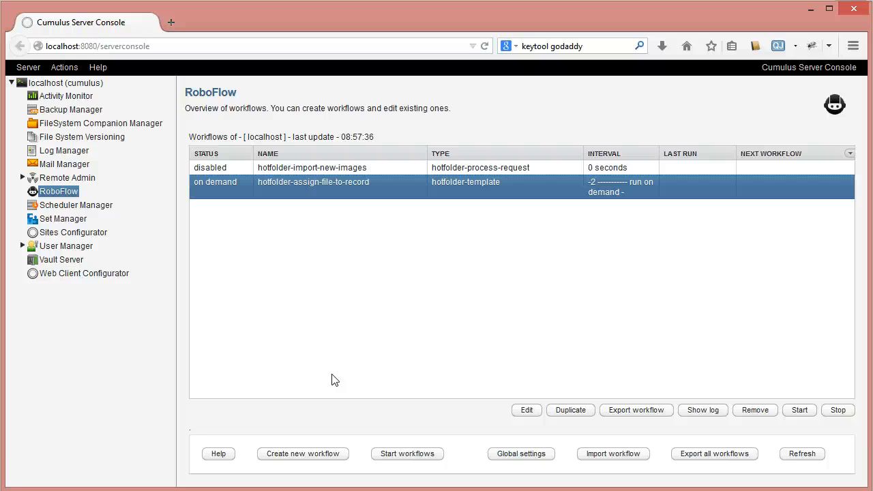
pyautogui.click(300, 168)
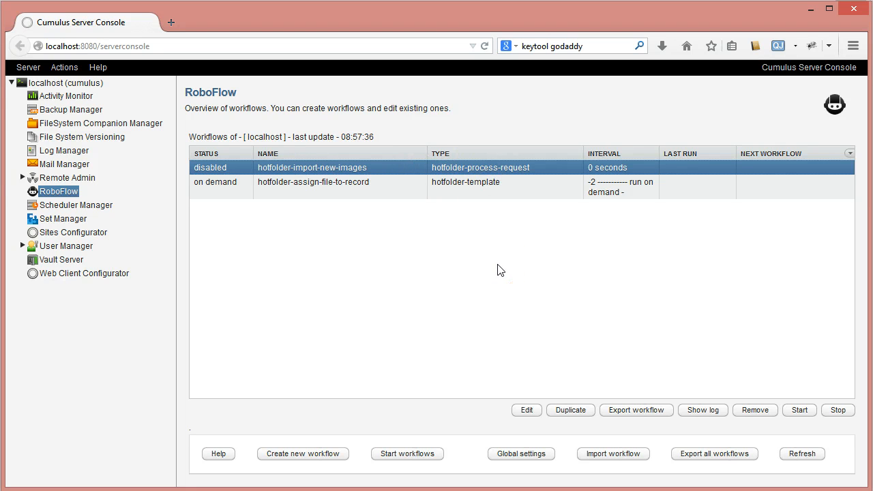
pyautogui.click(504, 360)
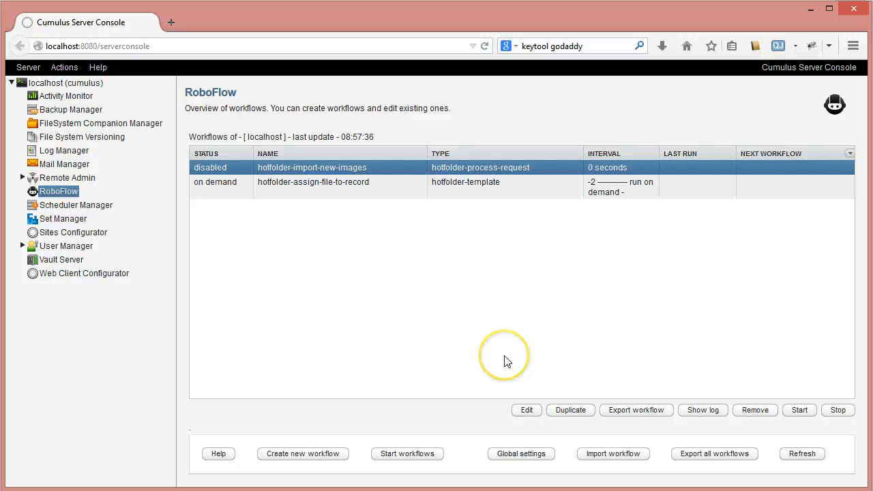